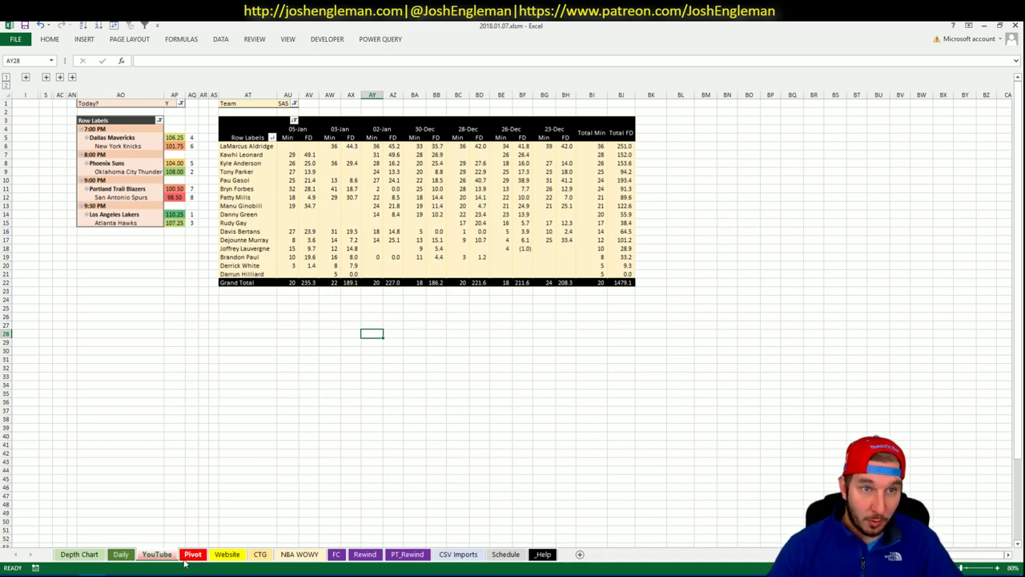
Search 'mav' and open the Dallas Mavericks player stats page.
{"action": "left_click", "coordinate": [41, 575]}
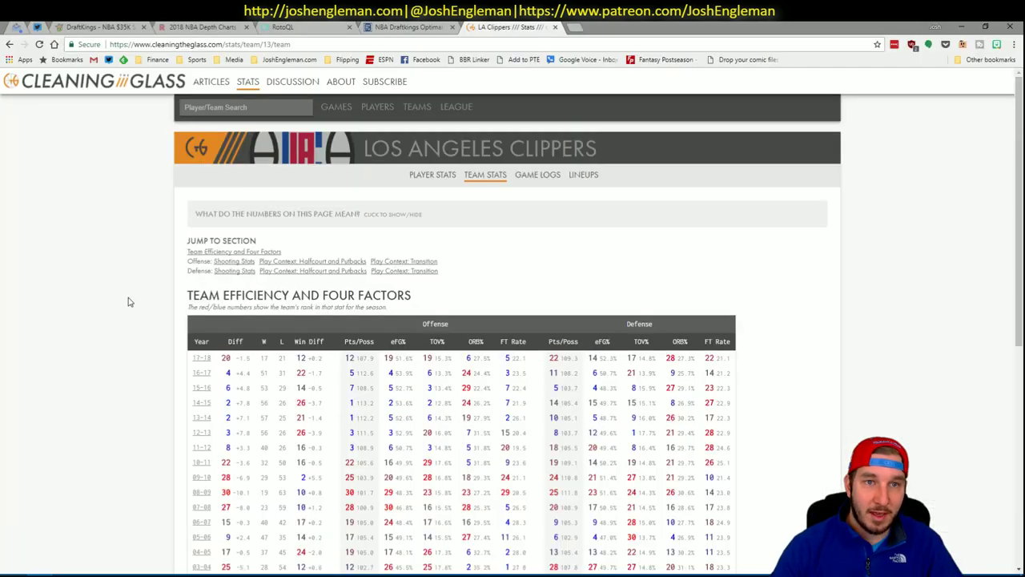
{"action": "left_click", "coordinate": [278, 108]}
{"action": "type", "text": "mav"}
{"action": "left_click", "coordinate": [271, 128]}
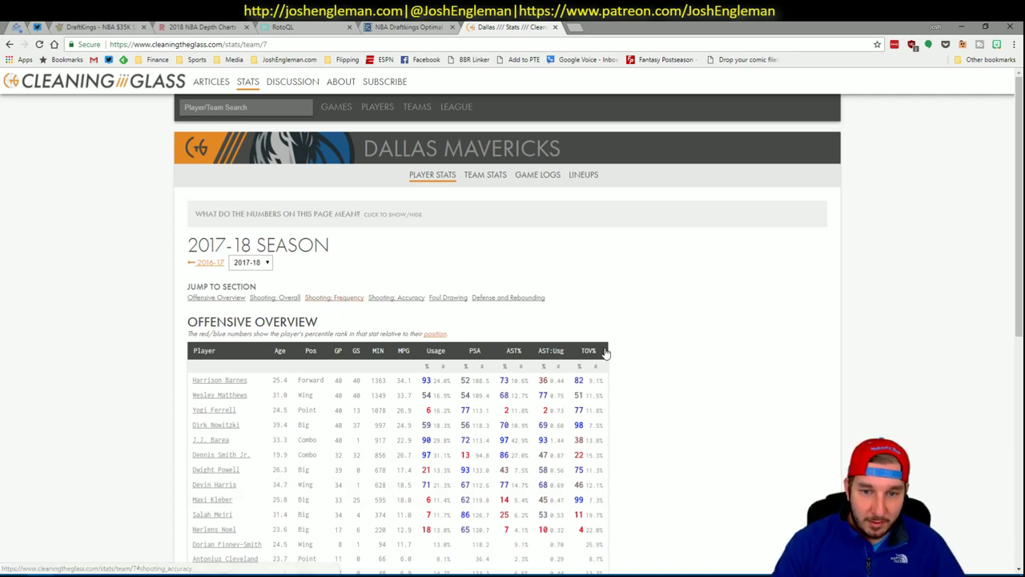
Go to the Subscribe to Insider page from the Mavericks page.
{"action": "scroll", "coordinate": [398, 281], "scroll_direction": "down", "scroll_amount": 6}
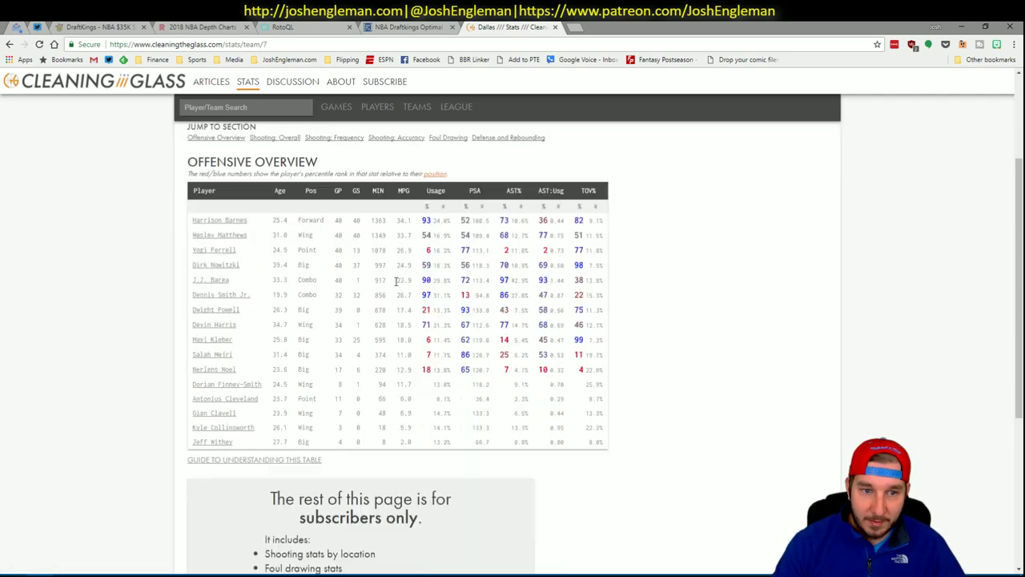
{"action": "scroll", "coordinate": [396, 268], "scroll_direction": "up", "scroll_amount": 5}
{"action": "scroll", "coordinate": [411, 247], "scroll_direction": "up", "scroll_amount": 1}
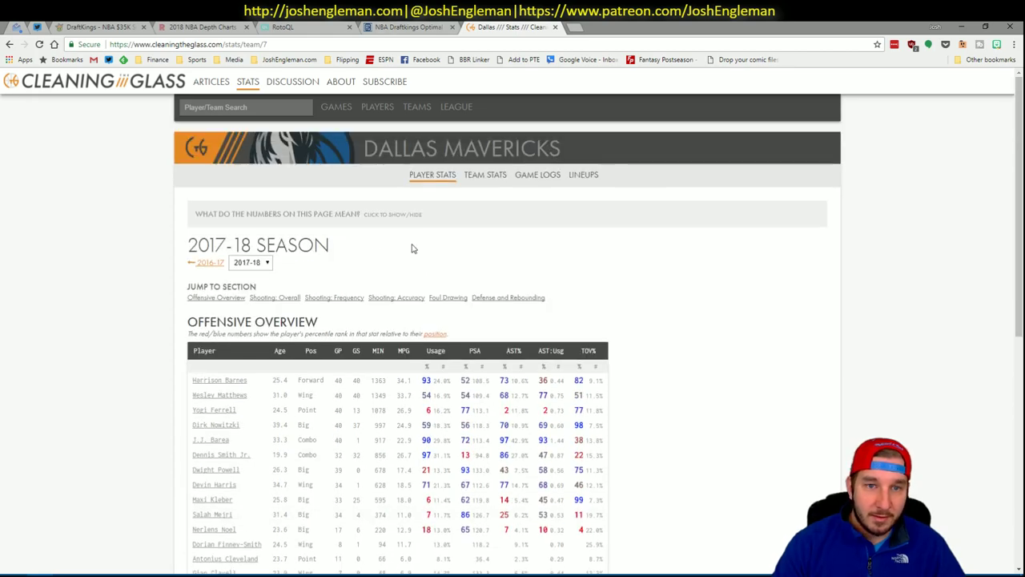
{"action": "left_click", "coordinate": [420, 107]}
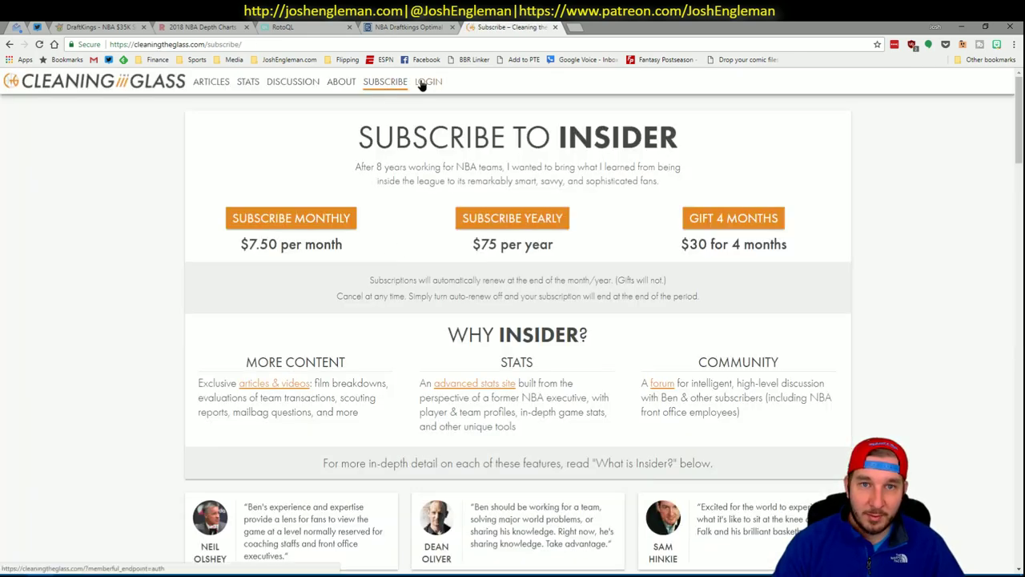
Sign in to Cleaning the Glass by autofilling the saved login through LastPass.
{"action": "left_click", "coordinate": [426, 81]}
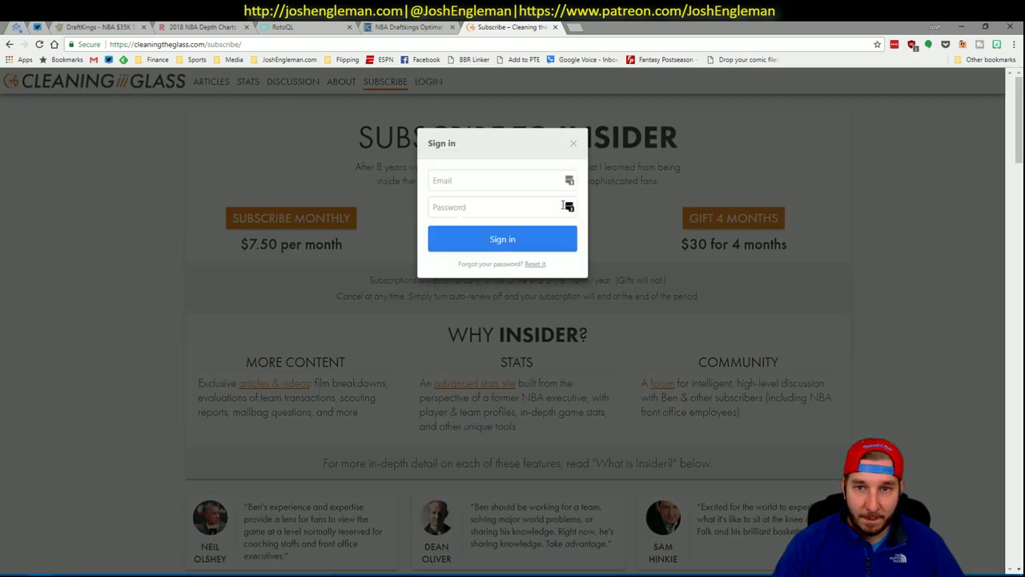
{"action": "left_click", "coordinate": [569, 181]}
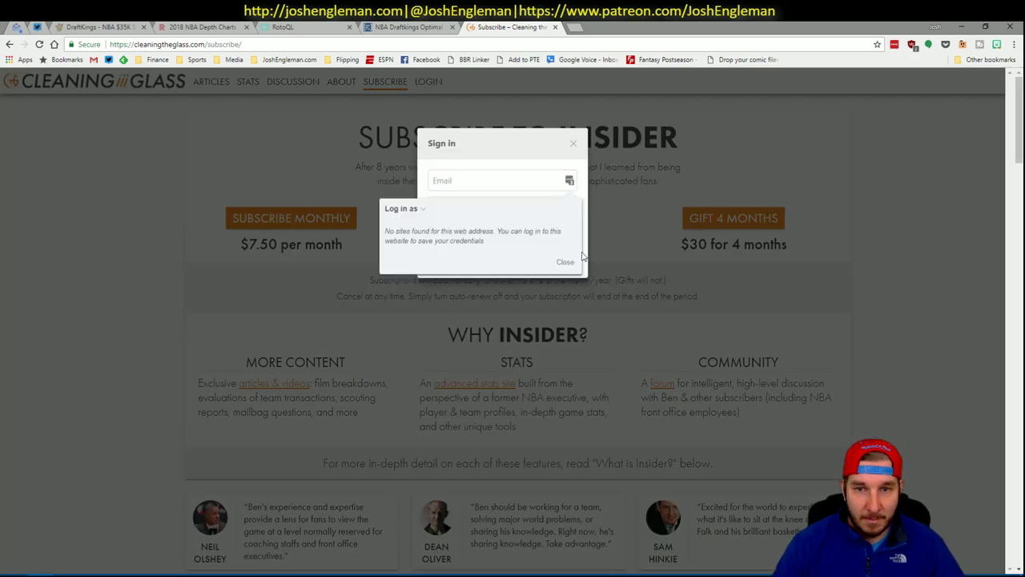
{"action": "left_click", "coordinate": [565, 262]}
{"action": "right_click", "coordinate": [570, 181]}
{"action": "mouse_move", "coordinate": [609, 328]}
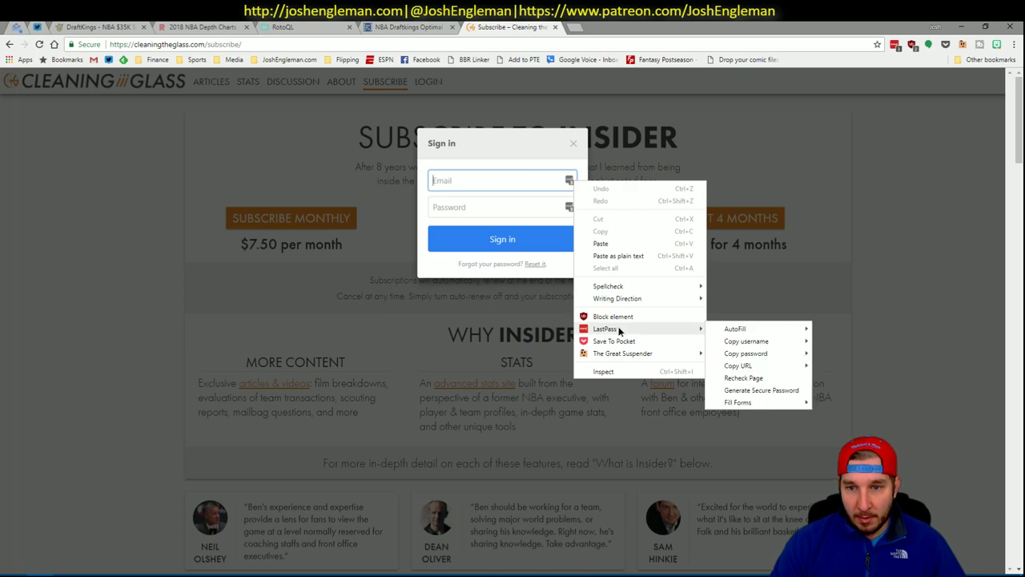
{"action": "mouse_move", "coordinate": [737, 329]}
{"action": "left_click", "coordinate": [869, 338]}
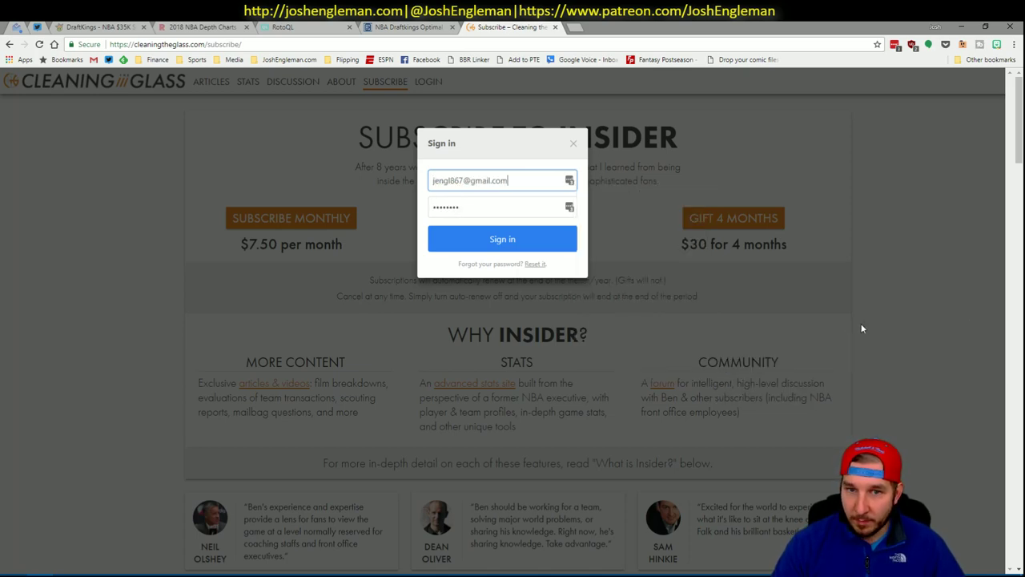
{"action": "left_click", "coordinate": [526, 247]}
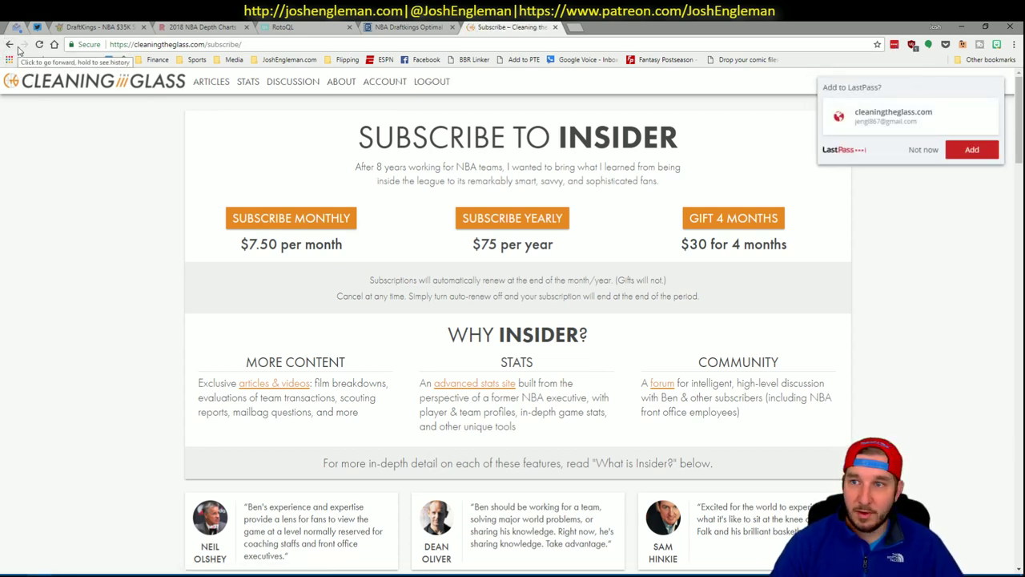
{"action": "left_click", "coordinate": [924, 152]}
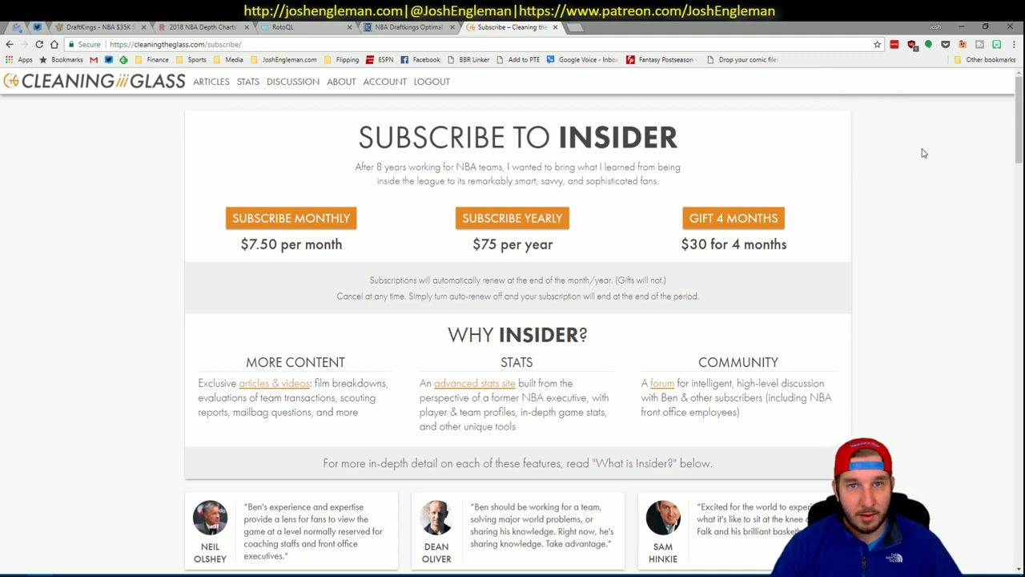
Return to the Mavericks page, unlock the Shooting: Frequency table and select its rows.
{"action": "left_click", "coordinate": [10, 45]}
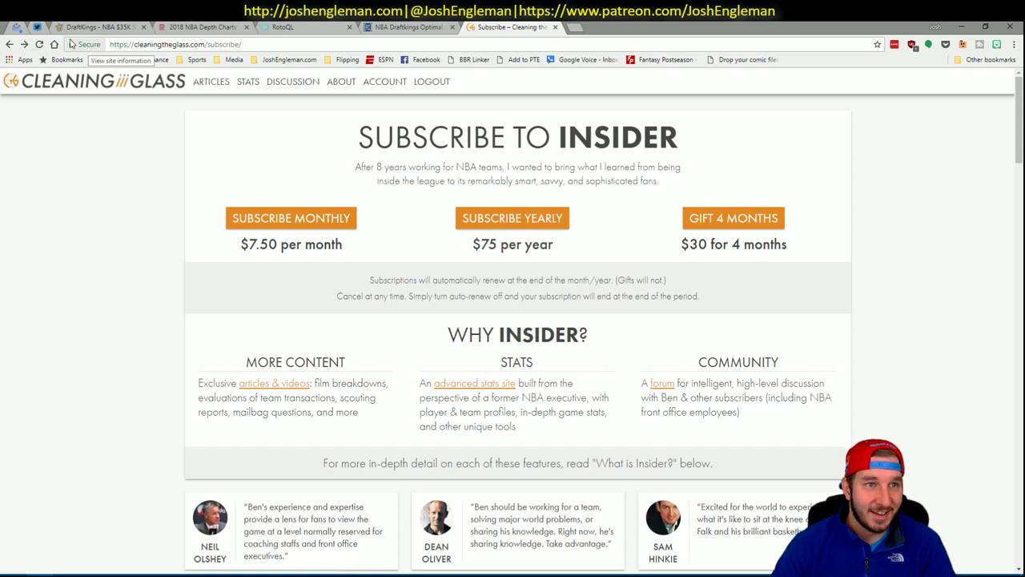
{"action": "left_click", "coordinate": [8, 44]}
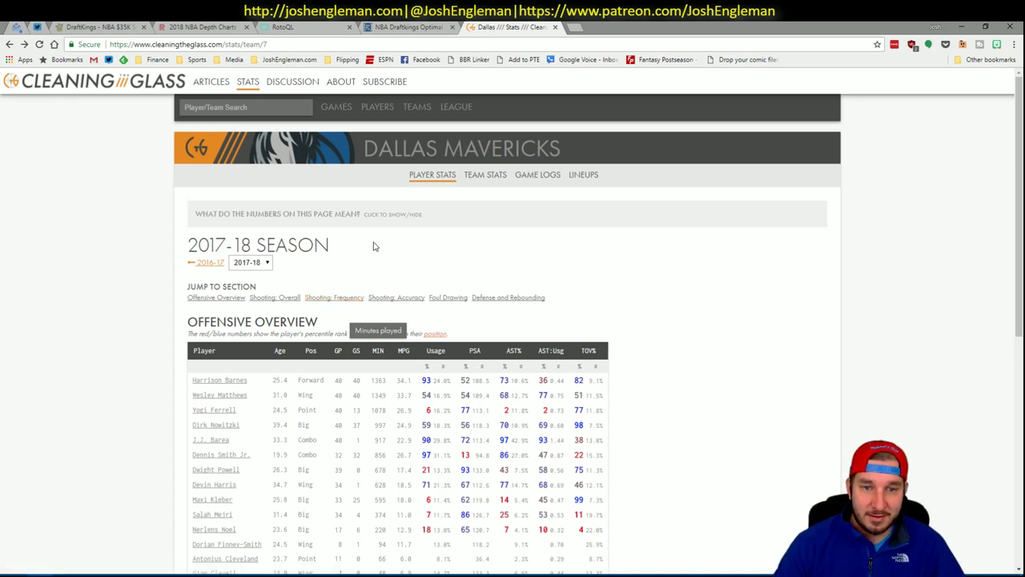
{"action": "left_click", "coordinate": [320, 301]}
{"action": "scroll", "coordinate": [620, 250], "scroll_direction": "up", "scroll_amount": 1}
{"action": "left_click", "coordinate": [425, 377]}
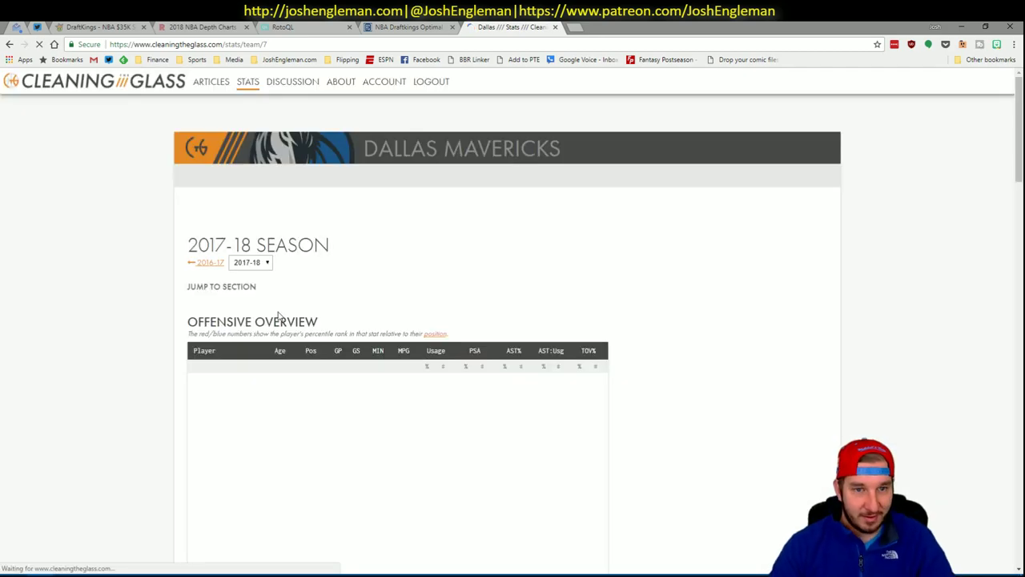
{"action": "scroll", "coordinate": [342, 304], "scroll_direction": "down", "scroll_amount": 3}
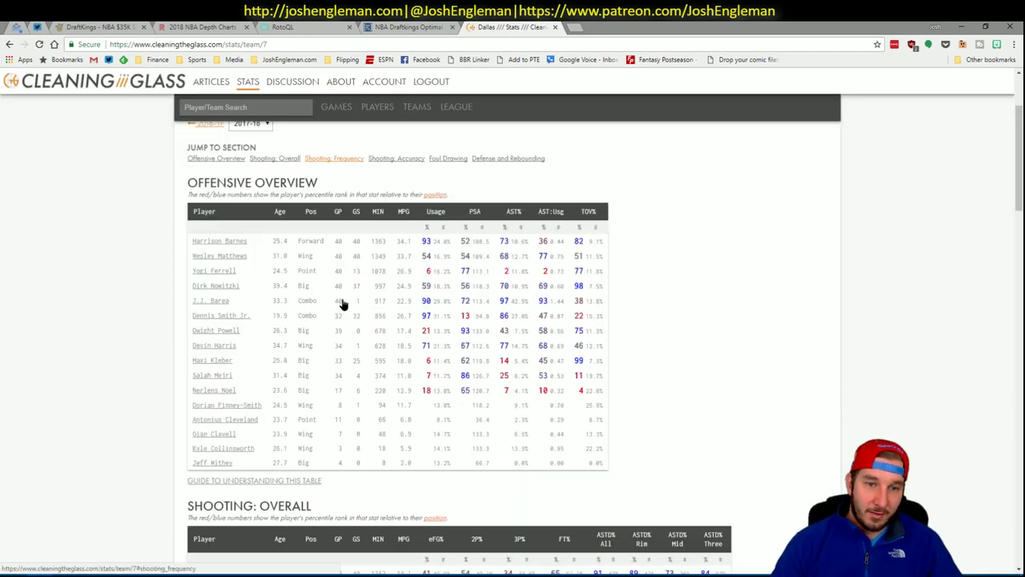
{"action": "scroll", "coordinate": [342, 304], "scroll_direction": "down", "scroll_amount": 6}
{"action": "left_click_drag", "start_coordinate": [716, 484], "coordinate": [192, 259]}
Copy the Mavericks frequency rows and refresh them into the CTG sheet.
{"action": "key", "text": "ctrl+c"}
{"action": "key", "text": "alt+Tab"}
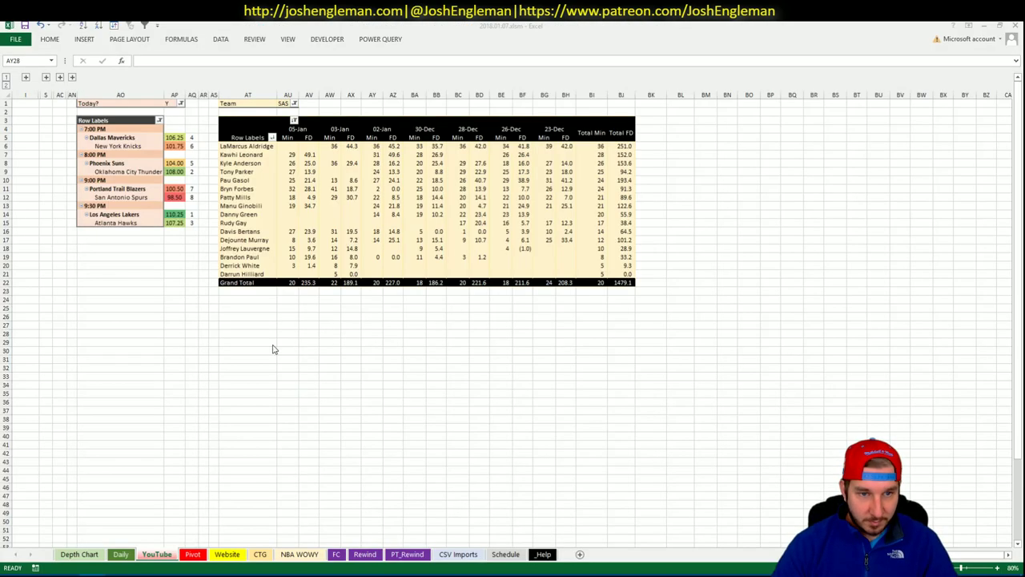
{"action": "left_click", "coordinate": [261, 554]}
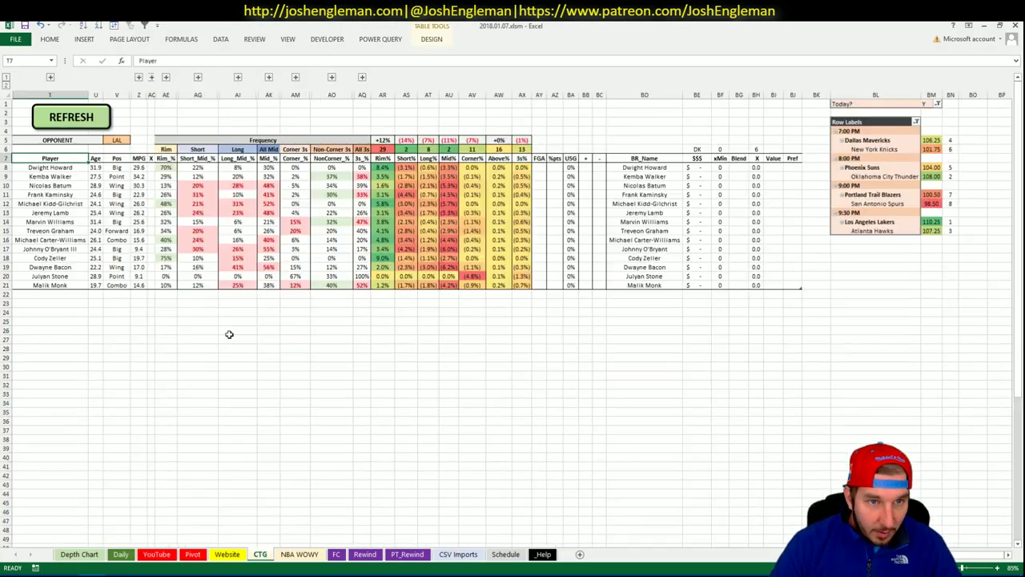
{"action": "left_click", "coordinate": [79, 122]}
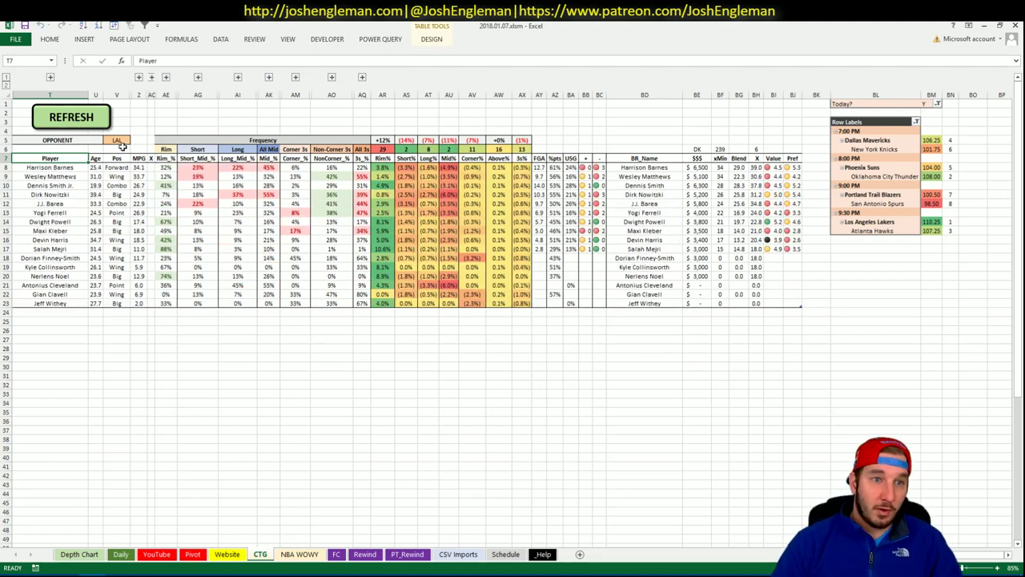
Change the opponent in V5 from LAL to NYK.
{"action": "left_click", "coordinate": [119, 141]}
{"action": "type", "text": "NYK"}
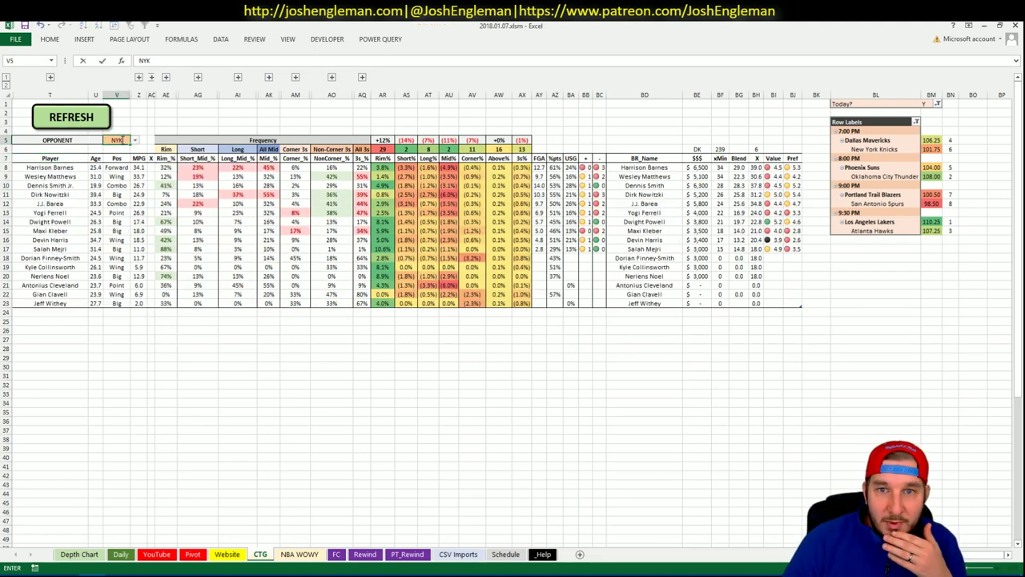
{"action": "key", "text": "Return"}
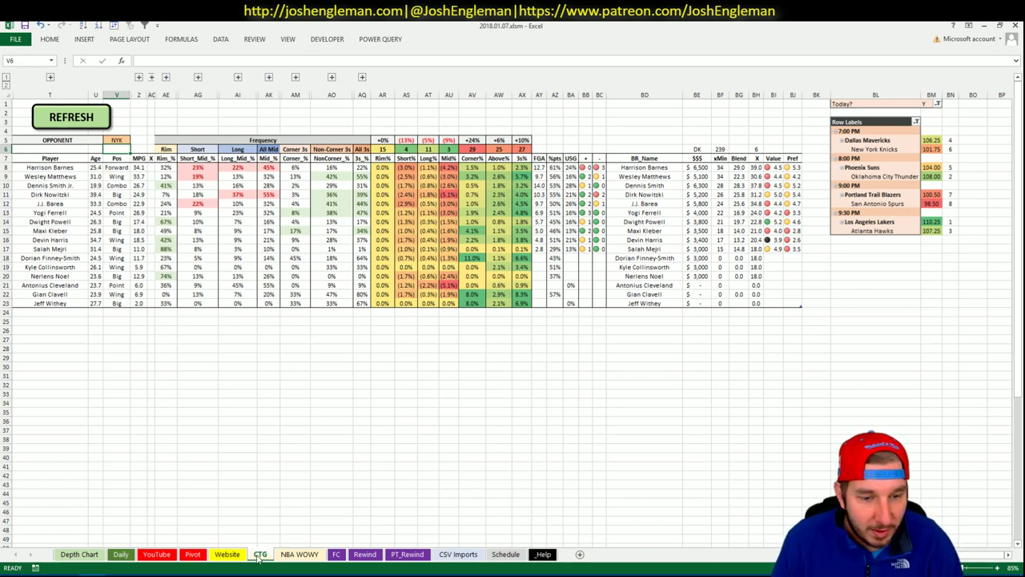
Cross-check the CTG numbers against the Website and Pivot sheets, selecting shortlist cell AN20.
{"action": "left_click", "coordinate": [218, 554]}
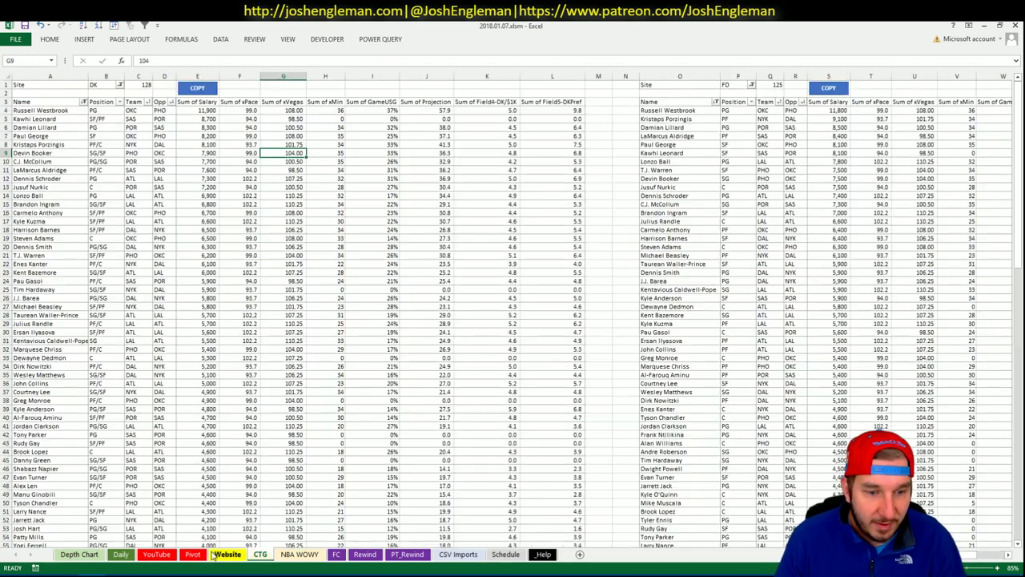
{"action": "left_click", "coordinate": [193, 553]}
{"action": "scroll", "coordinate": [240, 256], "scroll_direction": "down", "scroll_amount": 4}
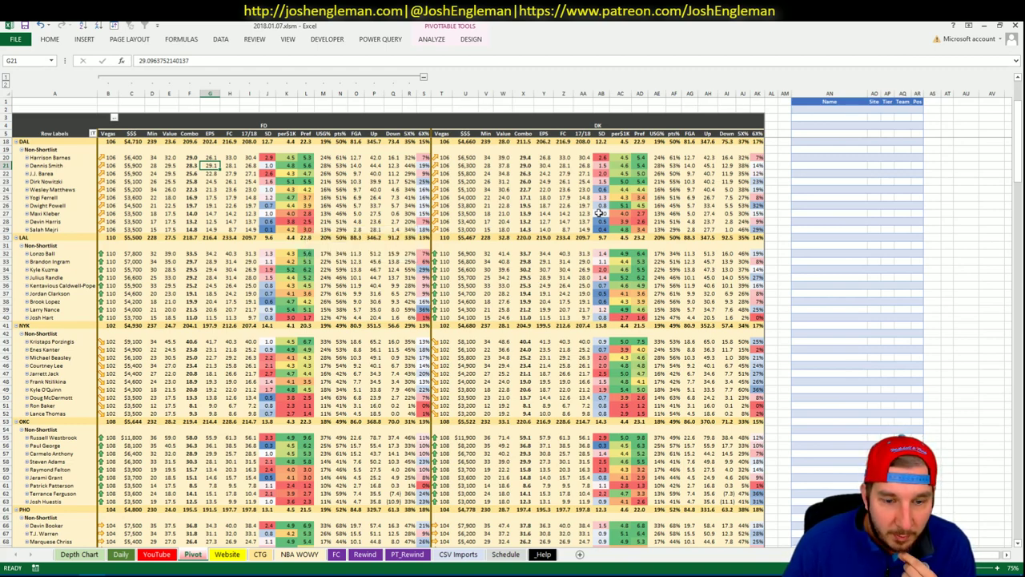
{"action": "left_click", "coordinate": [263, 553]}
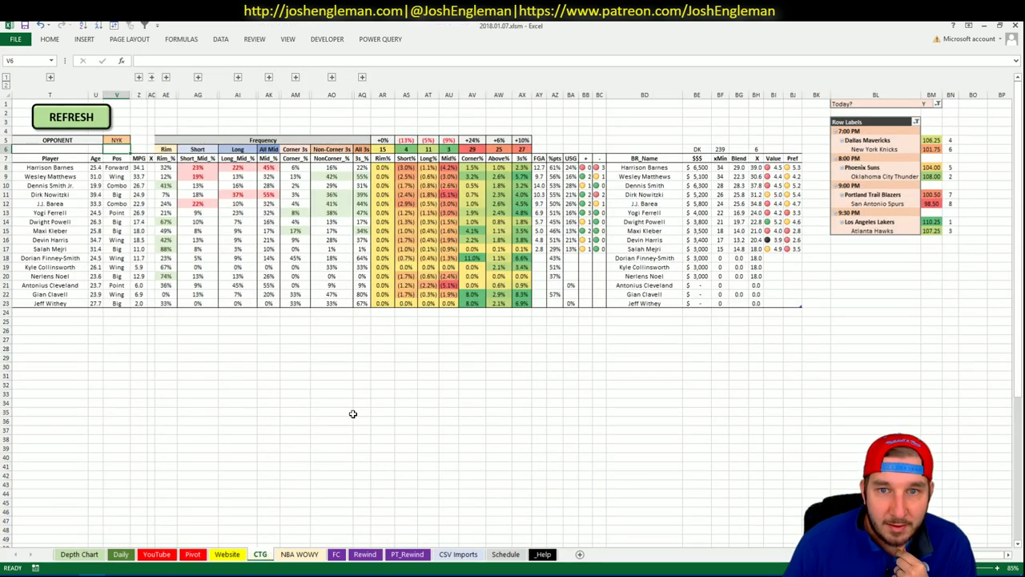
{"action": "left_click", "coordinate": [193, 554]}
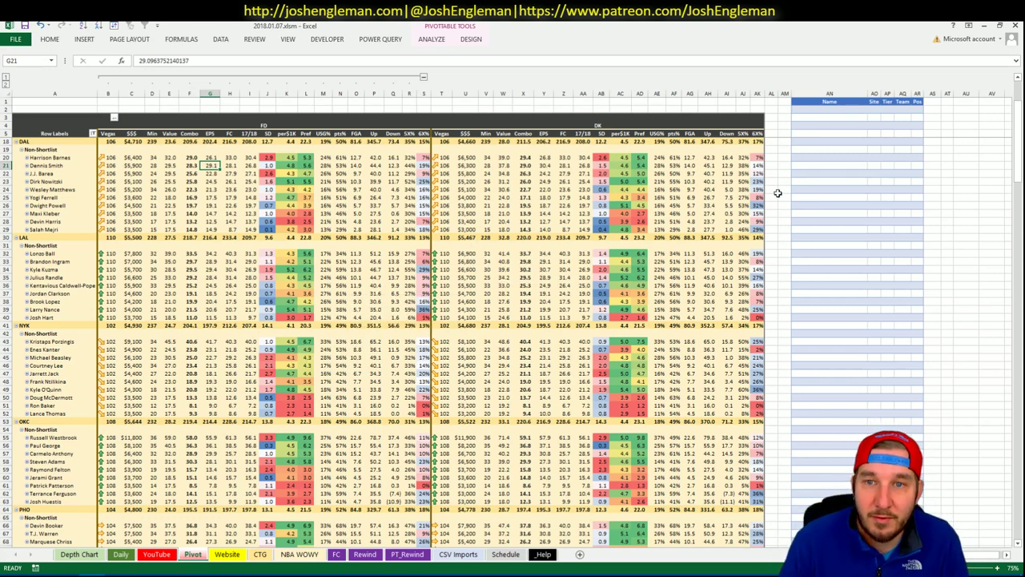
{"action": "left_click", "coordinate": [824, 158]}
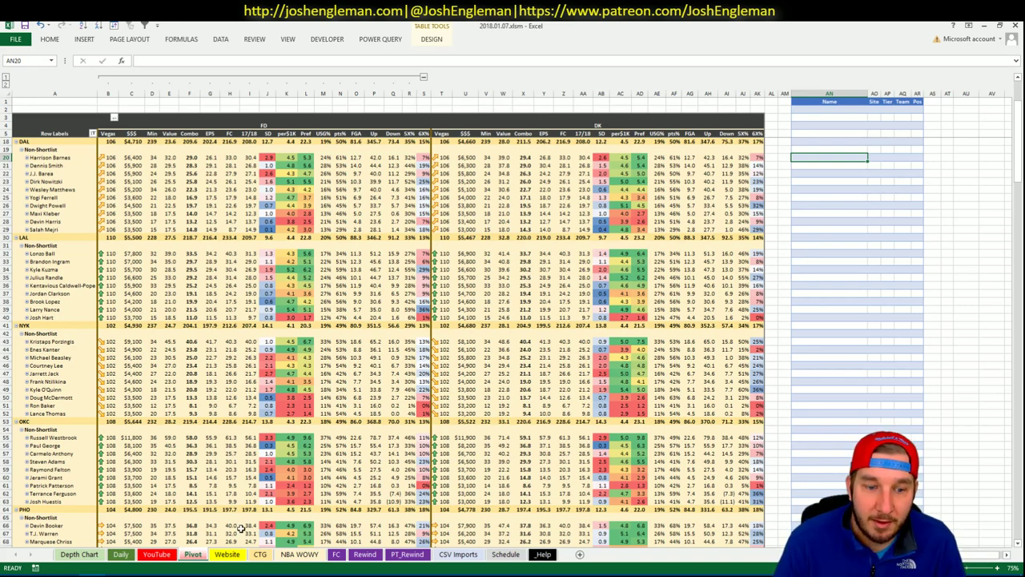
{"action": "left_click", "coordinate": [253, 555]}
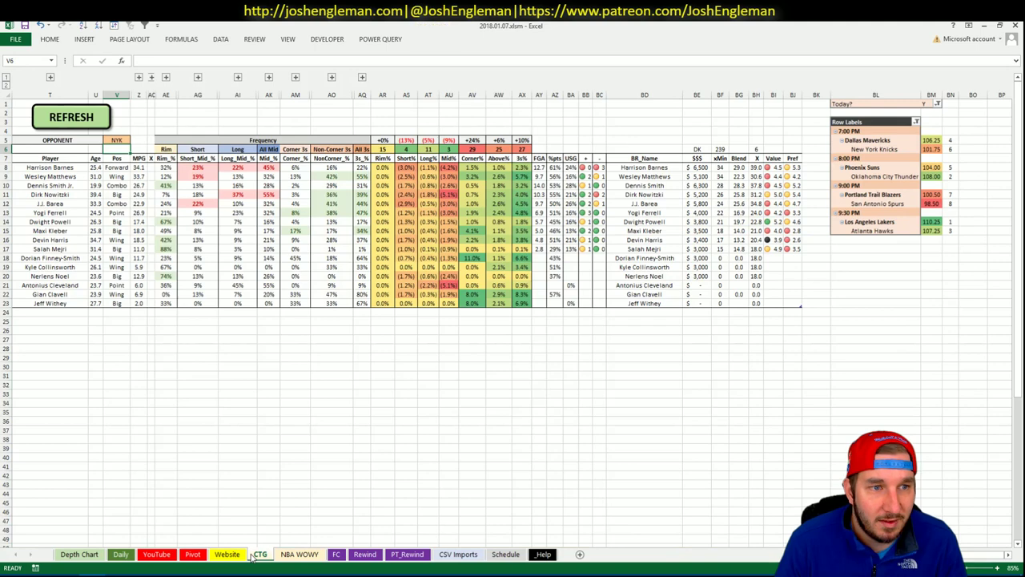
Add Dennis Smith to the Pivot shortlist with tier 3.
{"action": "left_click", "coordinate": [192, 555]}
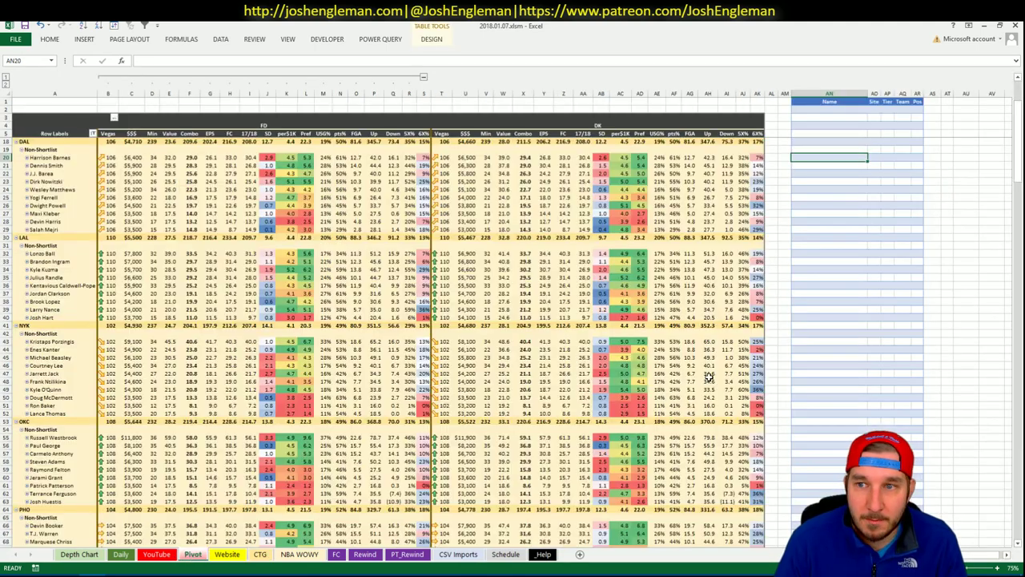
{"action": "type", "text": "Den"}
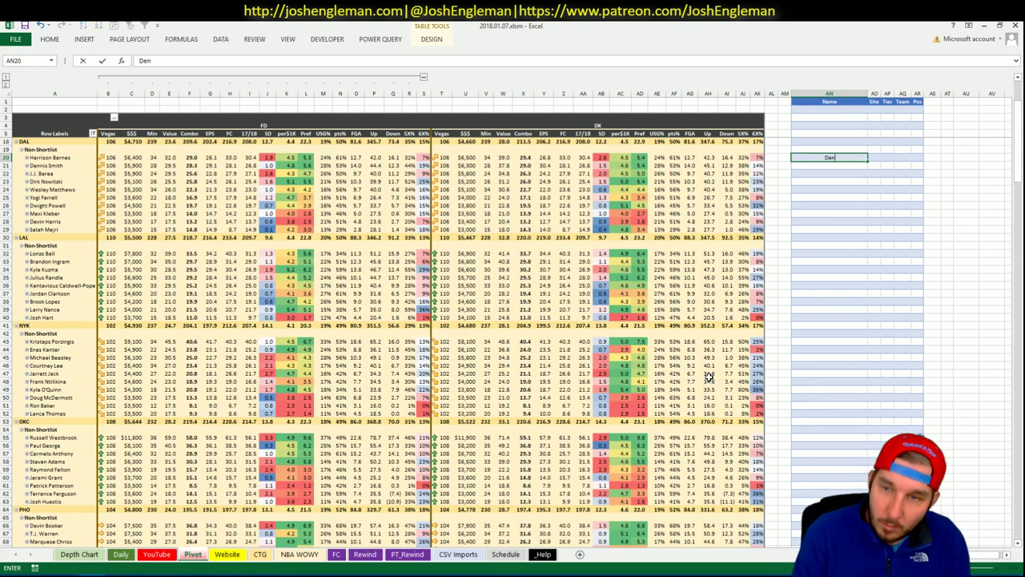
{"action": "type", "text": "nis Smith"}
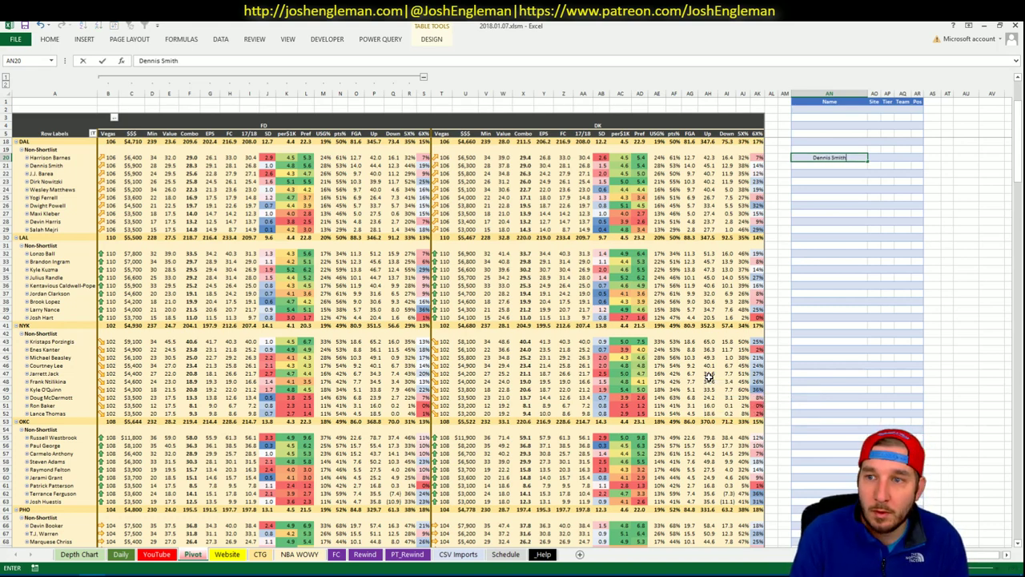
{"action": "key", "text": "Tab"}
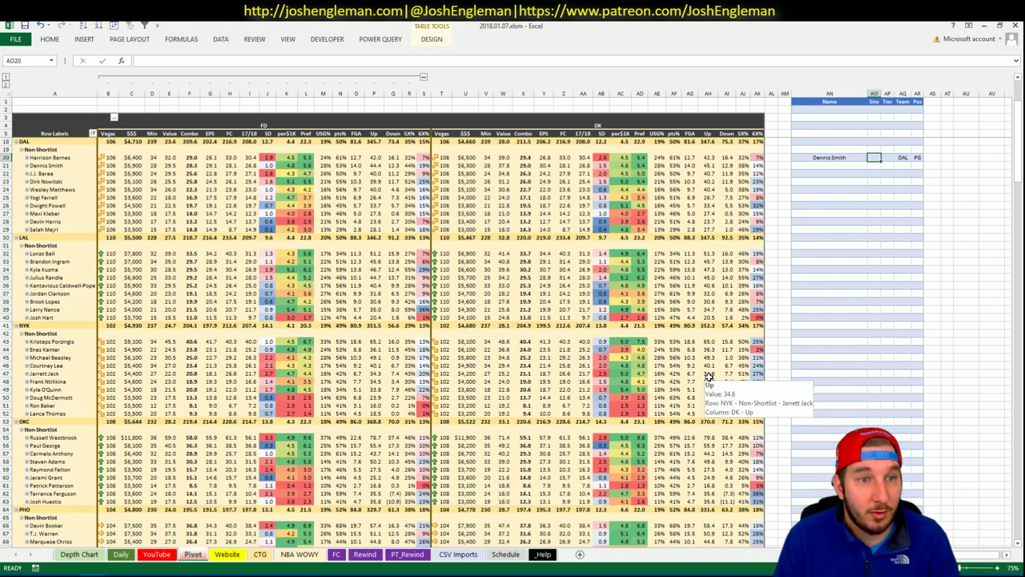
{"action": "type", "text": "3"}
{"action": "key", "text": "Return"}
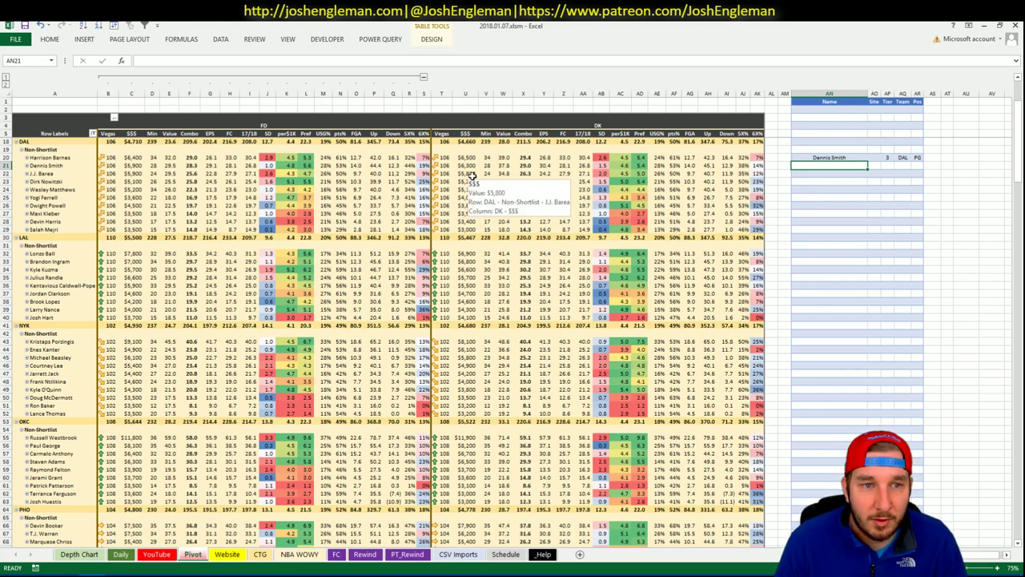
Filter the recent-minutes pivot's Team cell AU1 to DAL.
{"action": "left_click", "coordinate": [191, 554]}
{"action": "left_click", "coordinate": [286, 103]}
{"action": "type", "text": "DAL"}
{"action": "key", "text": "Return"}
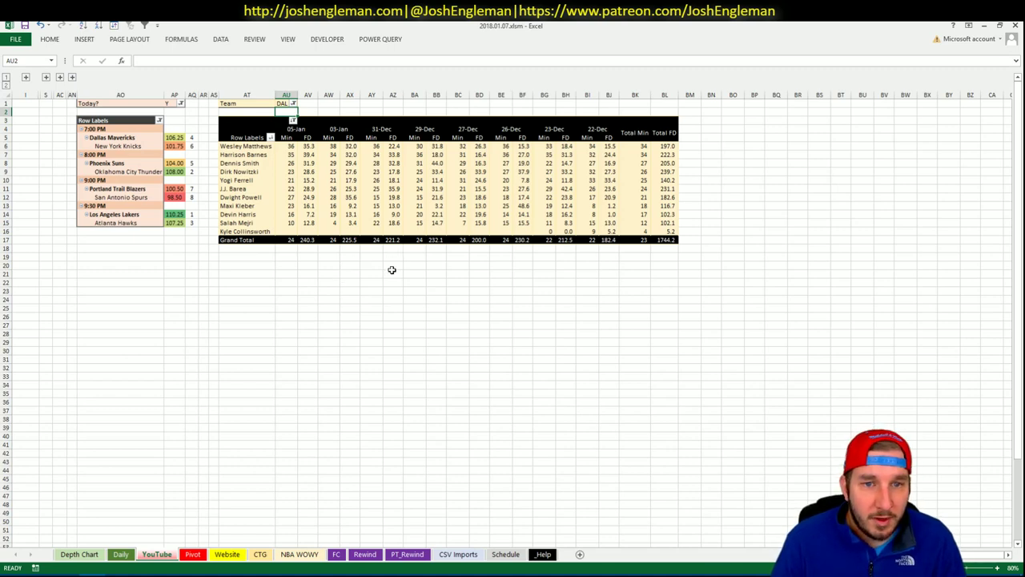
Add J.J. Barea and Dirk Nowitzki to the shortlist, each with tier 3.
{"action": "left_click", "coordinate": [228, 555]}
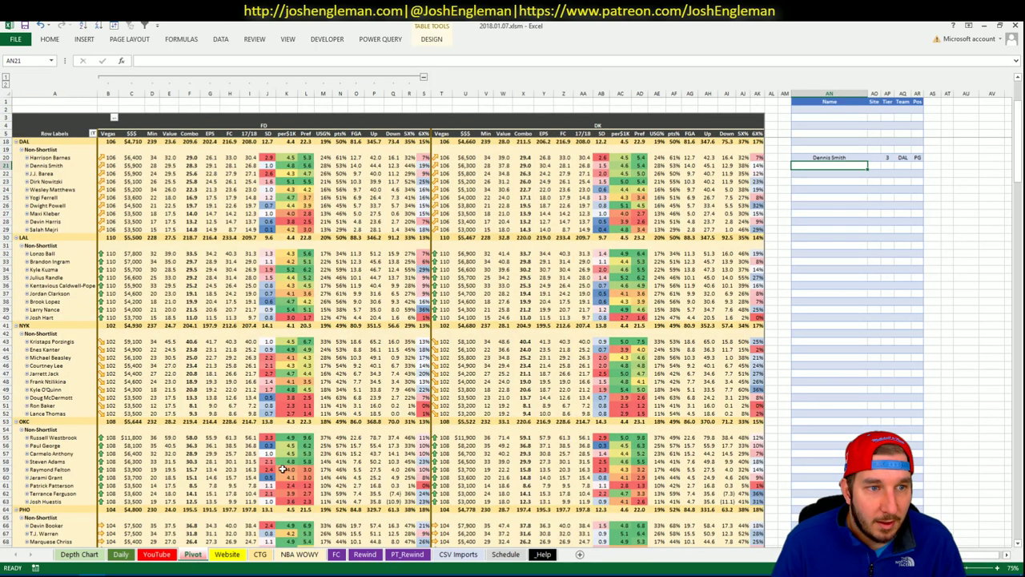
{"action": "type", "text": "J.J."}
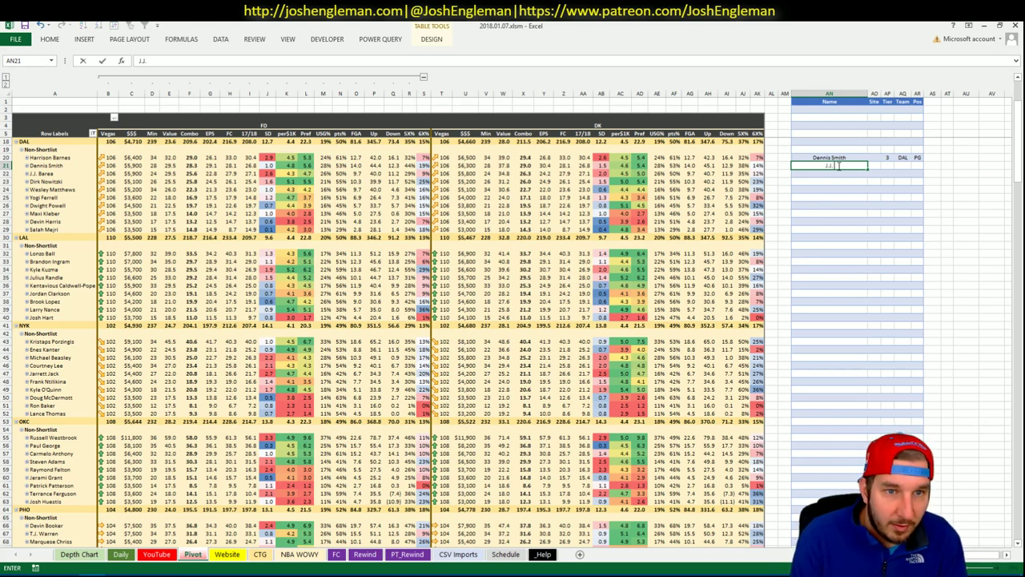
{"action": "type", "text": " Barea"}
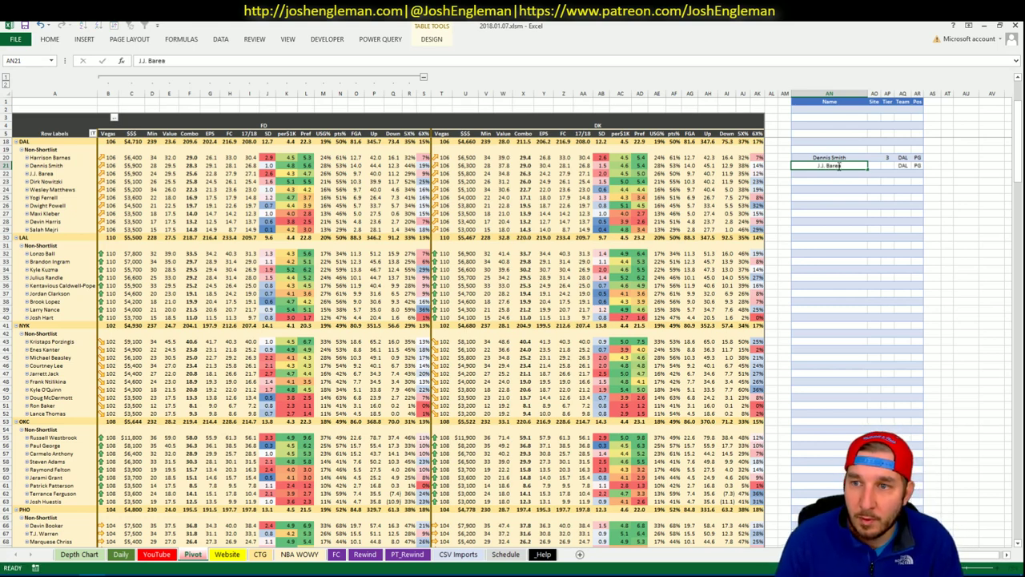
{"action": "key", "text": "Tab"}
{"action": "key", "text": "Tab"}
{"action": "type", "text": "3"}
{"action": "key", "text": "Return"}
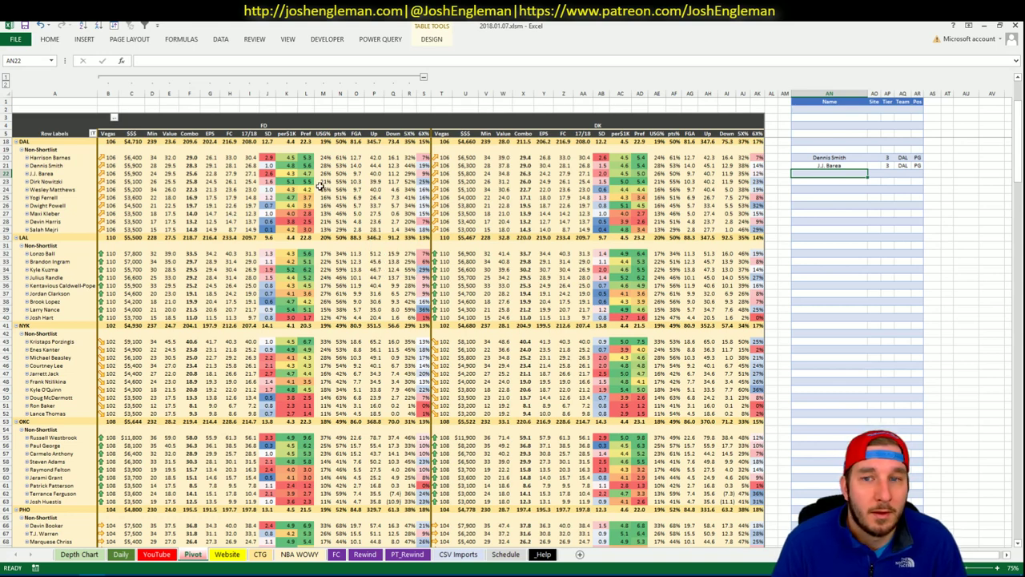
{"action": "type", "text": "Dirk Nowitzki"}
{"action": "key", "text": "Tab"}
{"action": "key", "text": "Tab"}
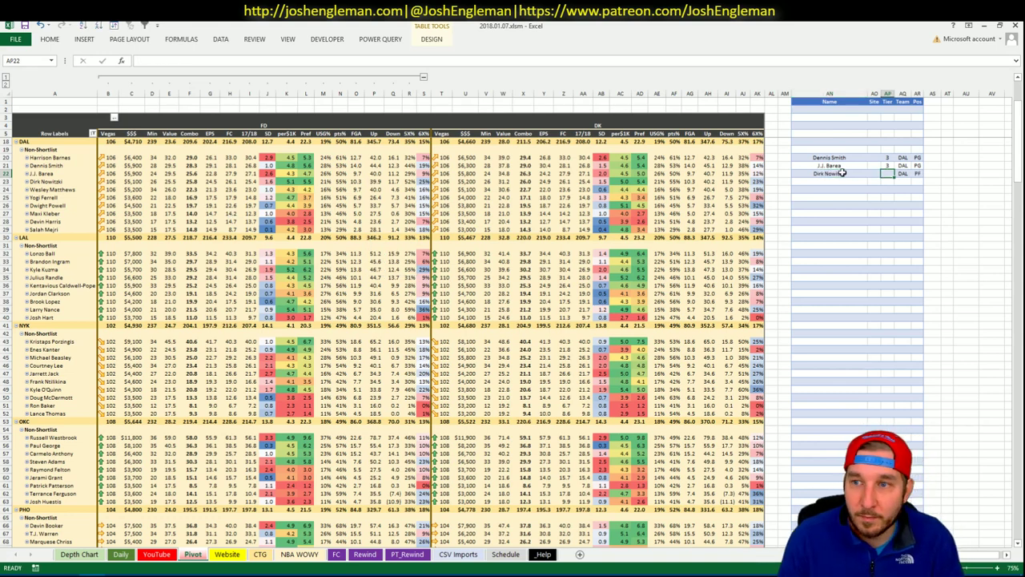
{"action": "type", "text": "3"}
{"action": "key", "text": "Return"}
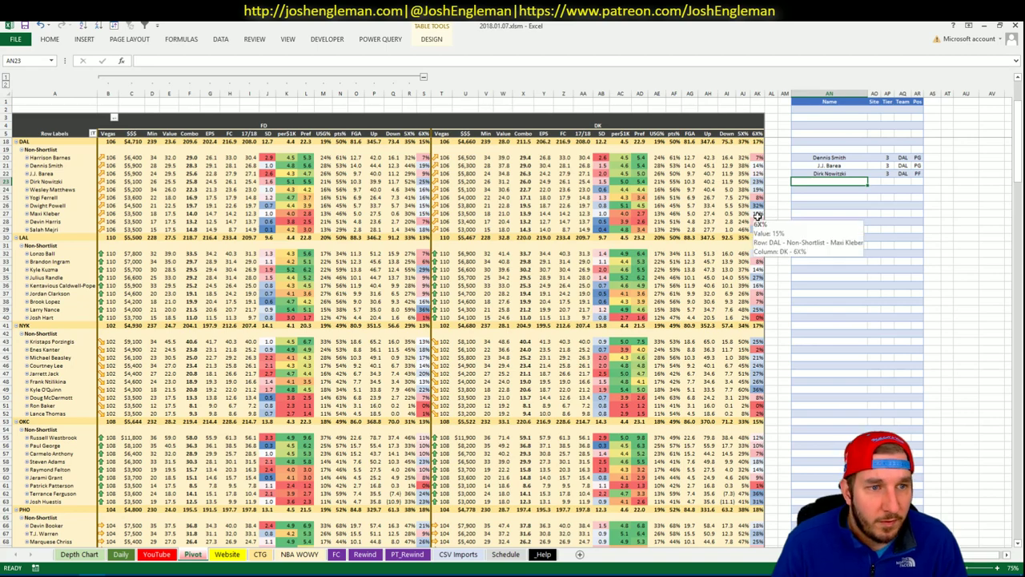
Enter Wesley Matthews in AN23 with tier 3, then bring up the CTG sheet.
{"action": "left_click", "coordinate": [157, 555]}
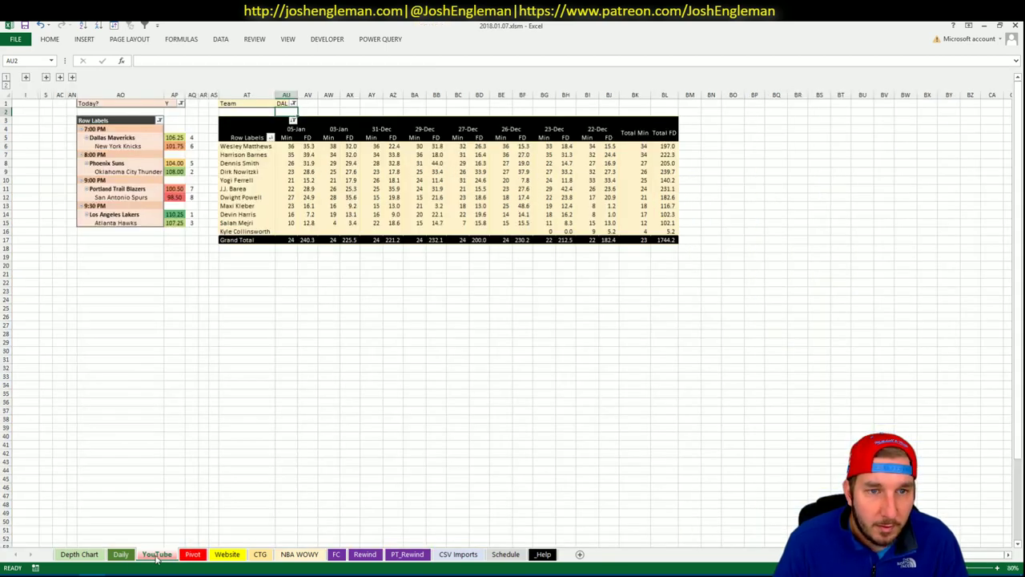
{"action": "left_click", "coordinate": [200, 558]}
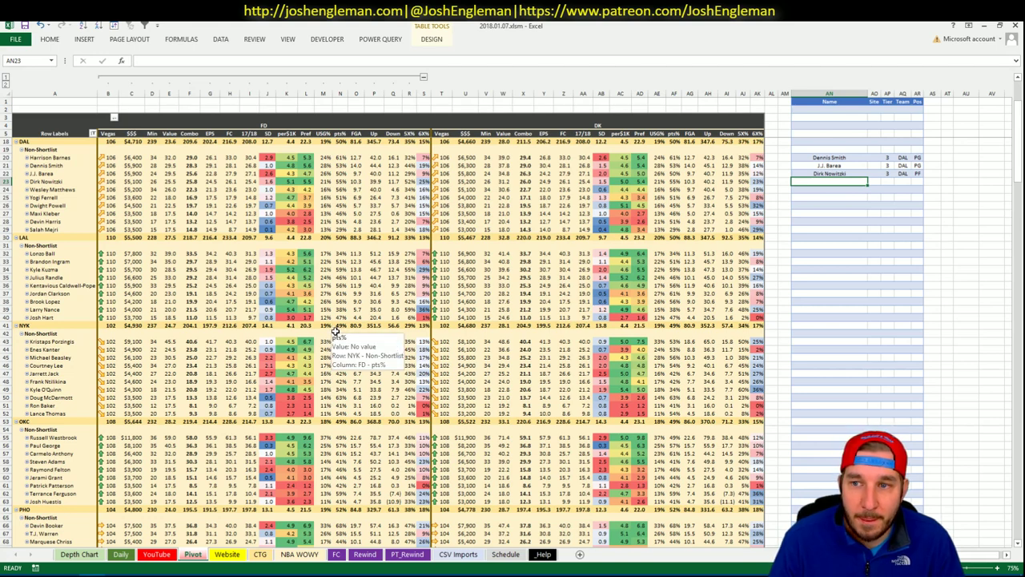
{"action": "type", "text": "Wesle"}
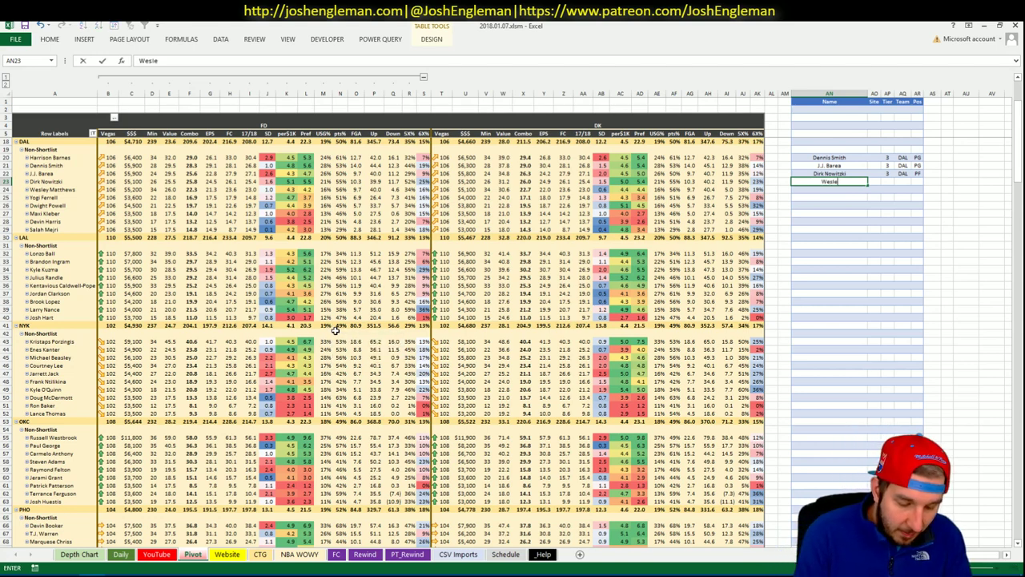
{"action": "type", "text": "y Matthews"}
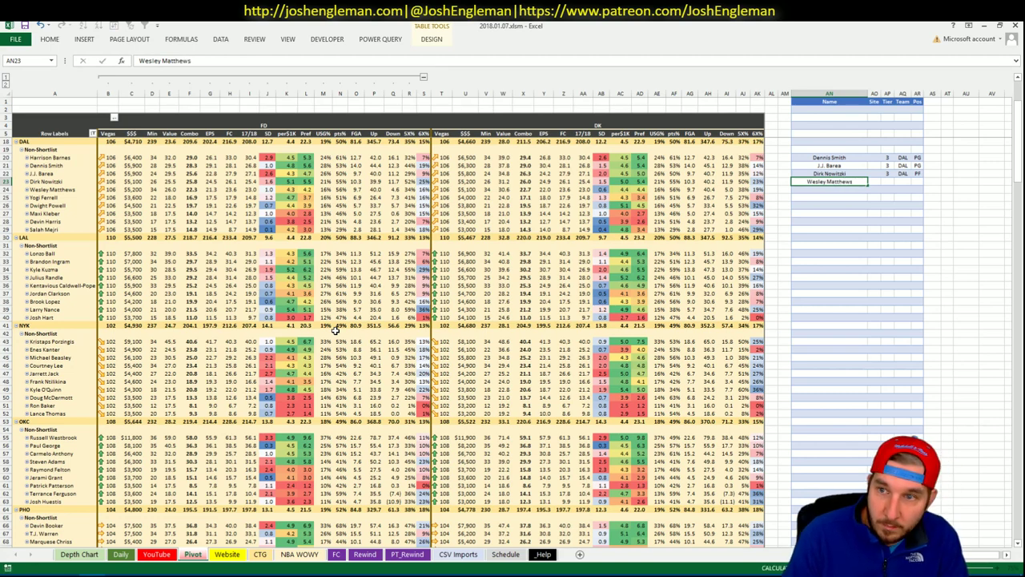
{"action": "key", "text": "Return"}
{"action": "left_click", "coordinate": [888, 181]}
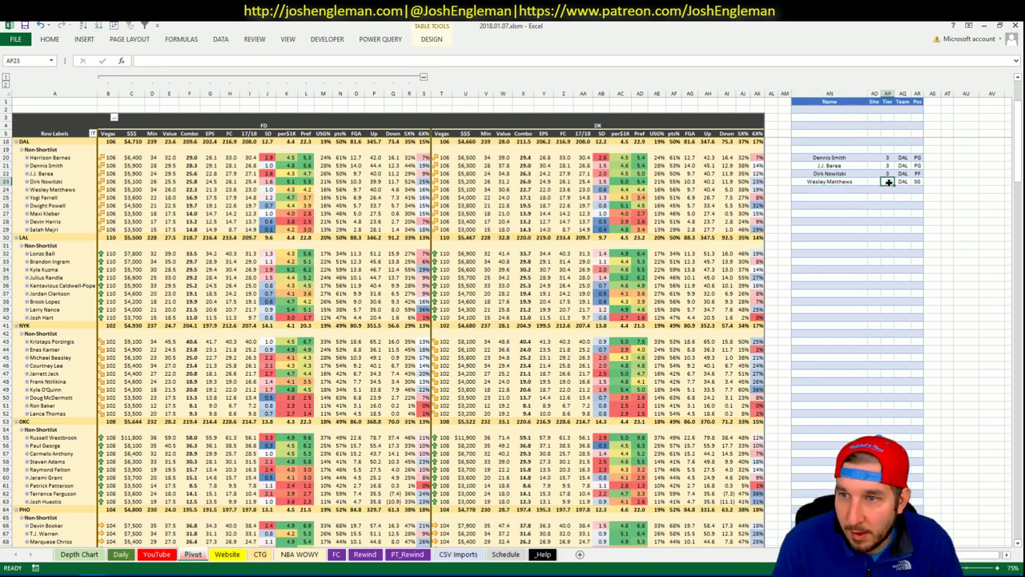
{"action": "type", "text": "3"}
{"action": "left_click", "coordinate": [946, 206]}
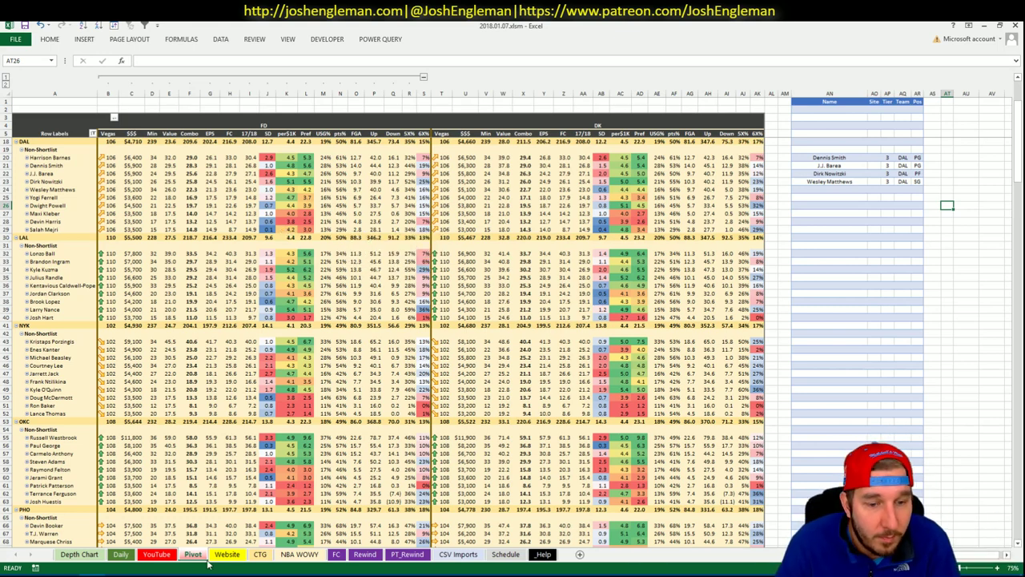
{"action": "left_click", "coordinate": [261, 555]}
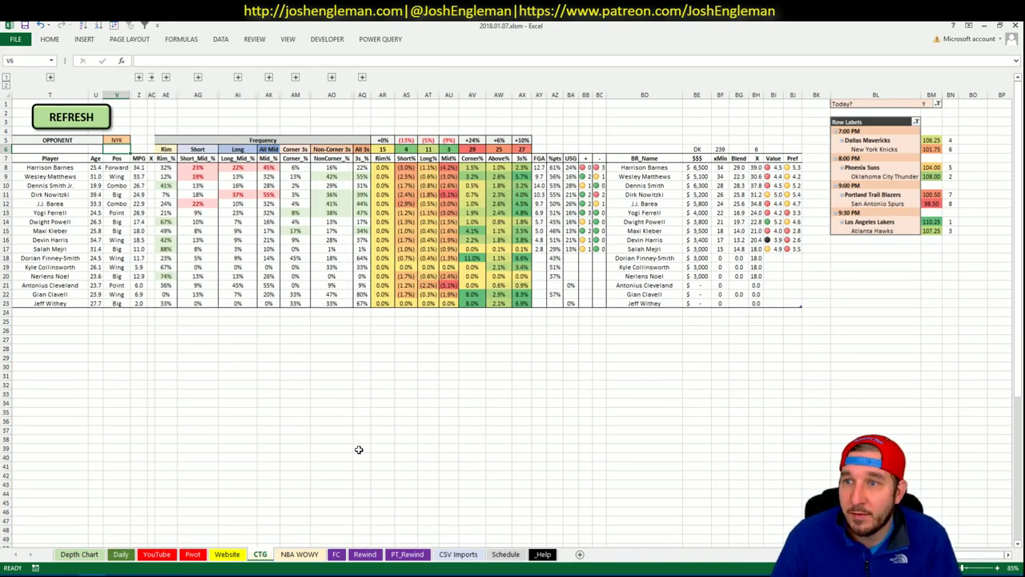
Search 'knic' on Cleaning the Glass and open the New York Knicks stats page.
{"action": "key", "text": "alt+Tab"}
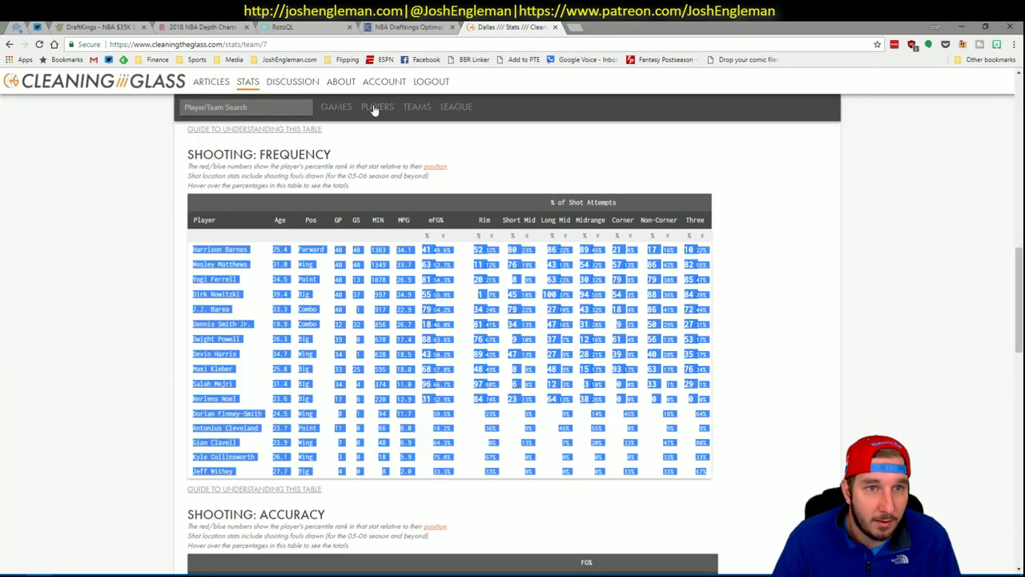
{"action": "left_click", "coordinate": [263, 106]}
{"action": "type", "text": "knic"}
{"action": "key", "text": "Down"}
{"action": "key", "text": "Return"}
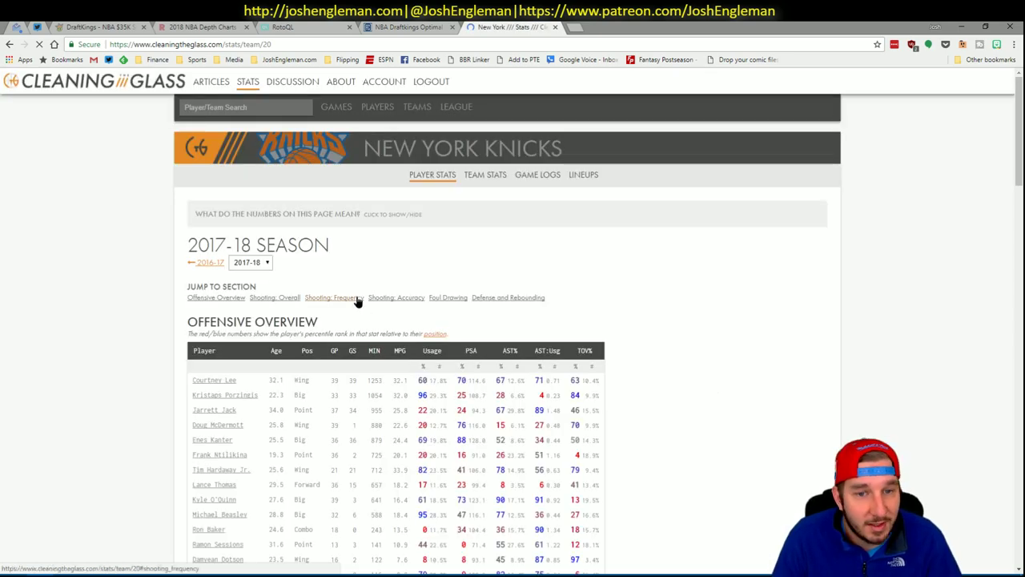
Select the Knicks Shooting: Frequency table and load it into the Excel CTG sheet.
{"action": "left_click", "coordinate": [354, 297]}
{"action": "left_click_drag", "start_coordinate": [703, 452], "coordinate": [194, 249]}
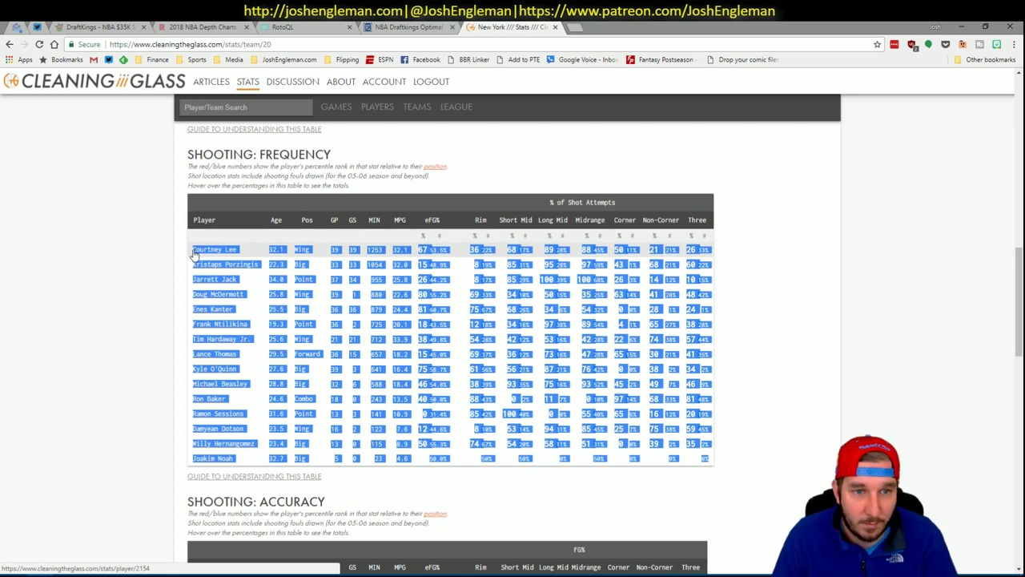
{"action": "key", "text": "alt+Tab"}
{"action": "left_click", "coordinate": [91, 127]}
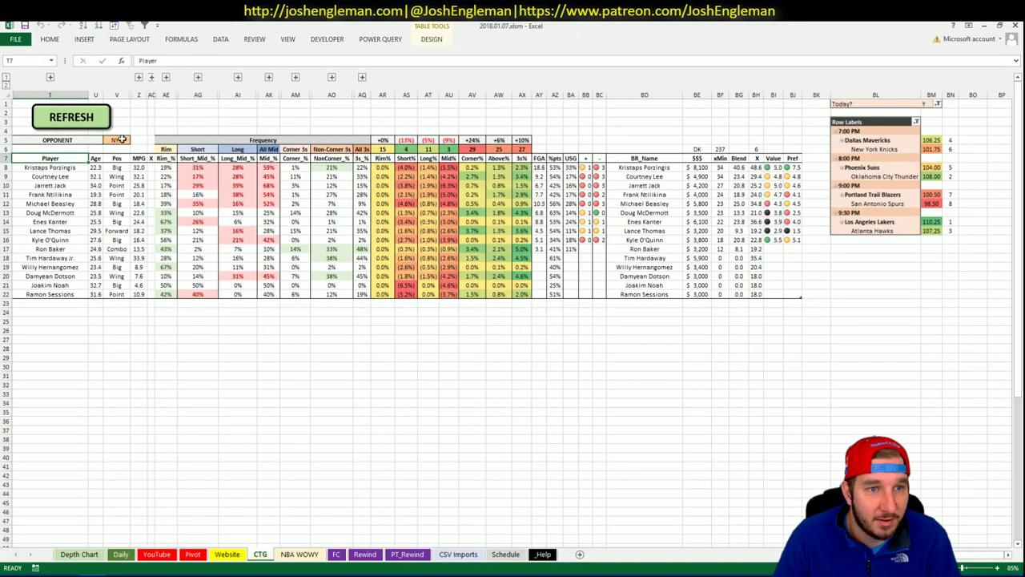
Pick DAL from the opponent dropdown in cell V5.
{"action": "left_click", "coordinate": [121, 140]}
{"action": "left_click", "coordinate": [133, 140]}
{"action": "left_click", "coordinate": [120, 150]}
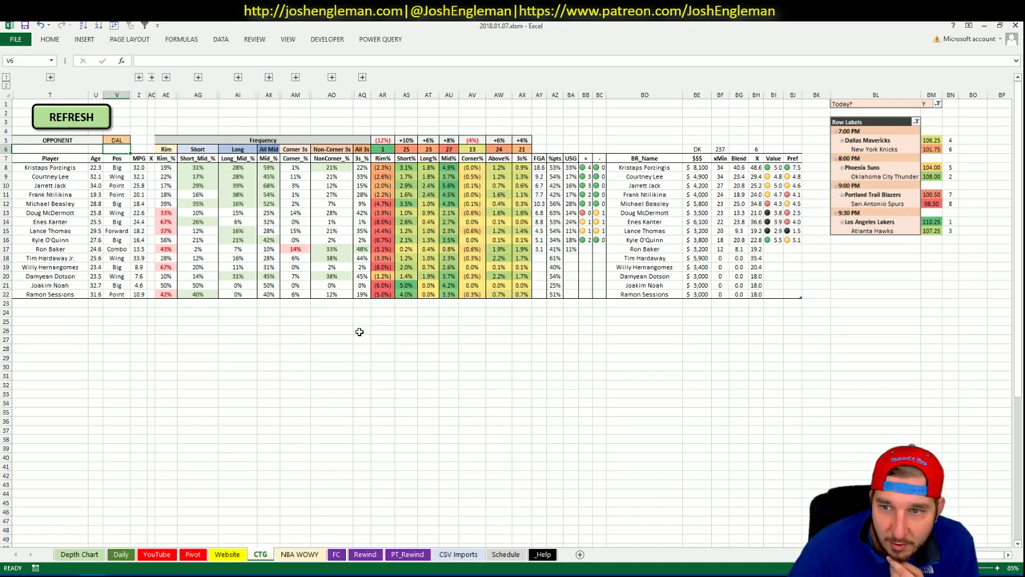
Scroll the Pivot sheet to the Knicks rows and select the next empty shortlist row.
{"action": "left_click", "coordinate": [192, 555]}
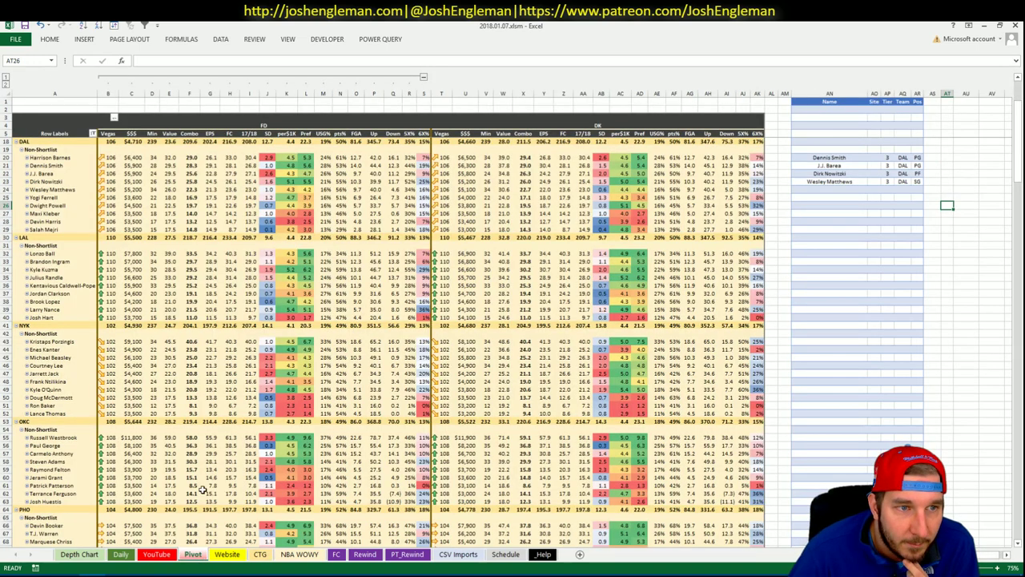
{"action": "left_click", "coordinate": [185, 223]}
{"action": "scroll", "coordinate": [185, 223], "scroll_direction": "down", "scroll_amount": 10}
{"action": "scroll", "coordinate": [186, 223], "scroll_direction": "down", "scroll_amount": 1}
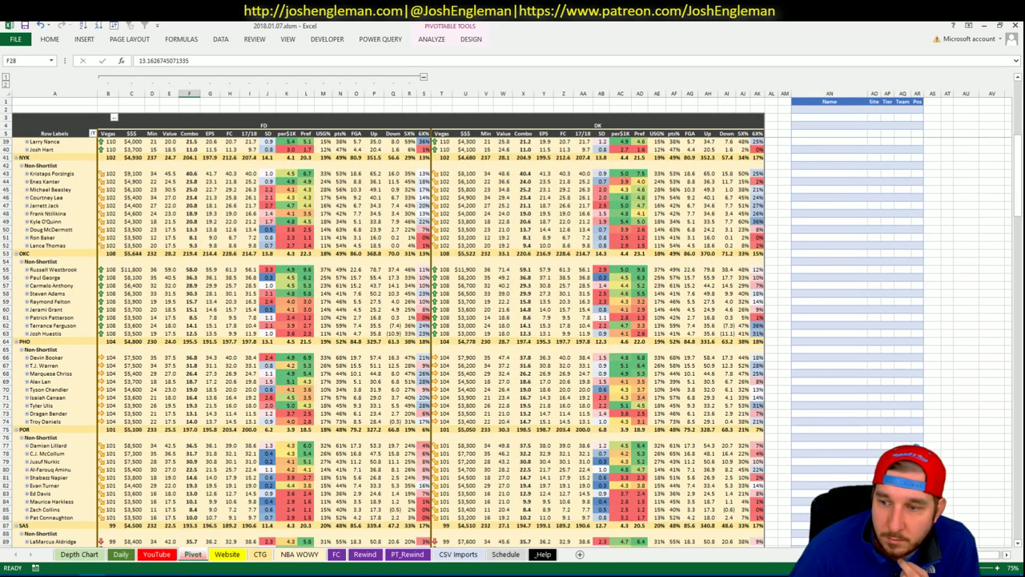
{"action": "left_click", "coordinate": [1017, 544]}
{"action": "left_click", "coordinate": [1017, 544]}
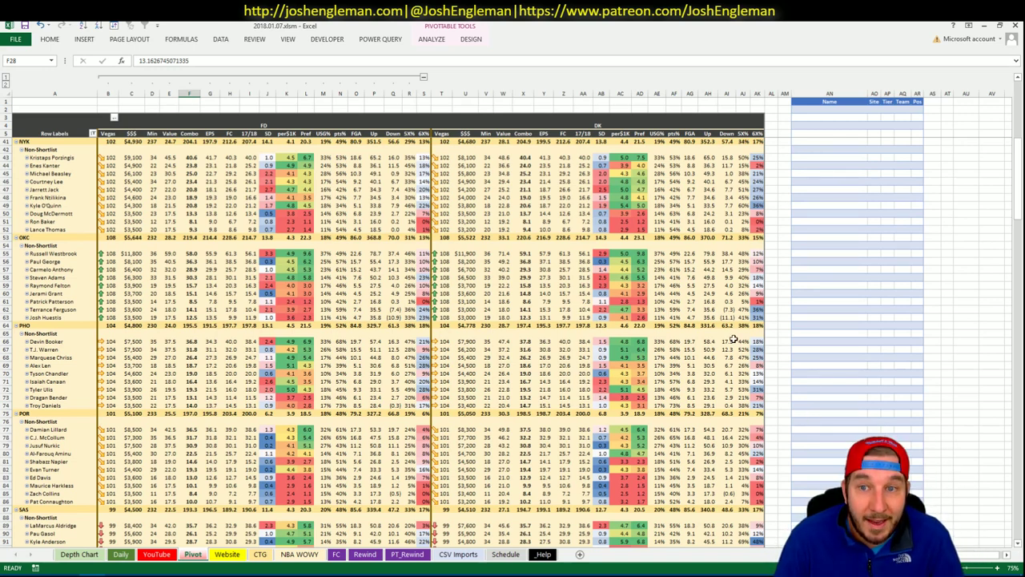
{"action": "left_click", "coordinate": [823, 157]}
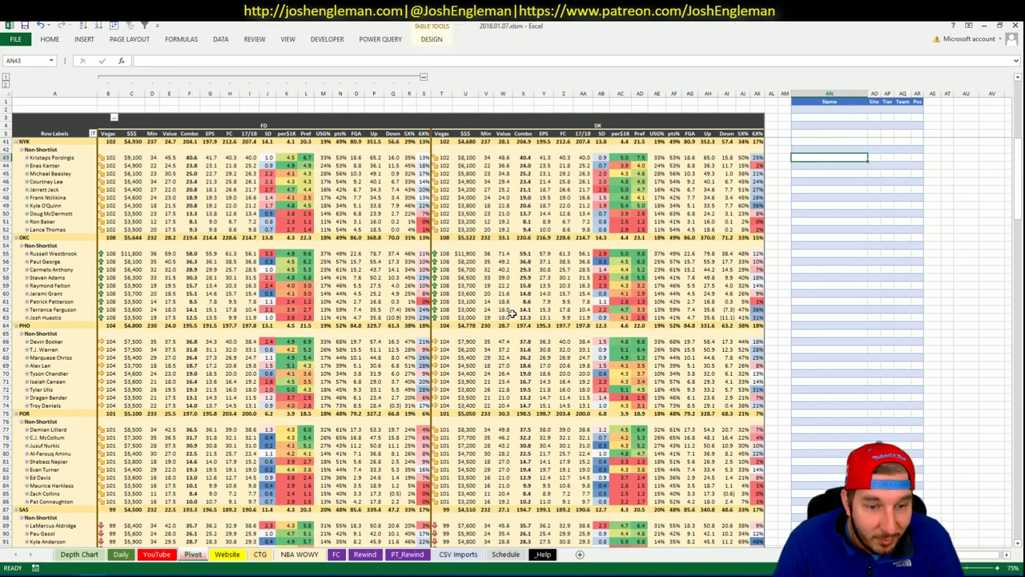
Filter the recent-minutes pivot's Team cell AU1 to NYK.
{"action": "left_click", "coordinate": [260, 554]}
{"action": "left_click", "coordinate": [226, 554]}
{"action": "left_click", "coordinate": [158, 555]}
{"action": "left_click", "coordinate": [164, 560]}
{"action": "left_click", "coordinate": [285, 103]}
{"action": "type", "text": "NYK"}
{"action": "key", "text": "Return"}
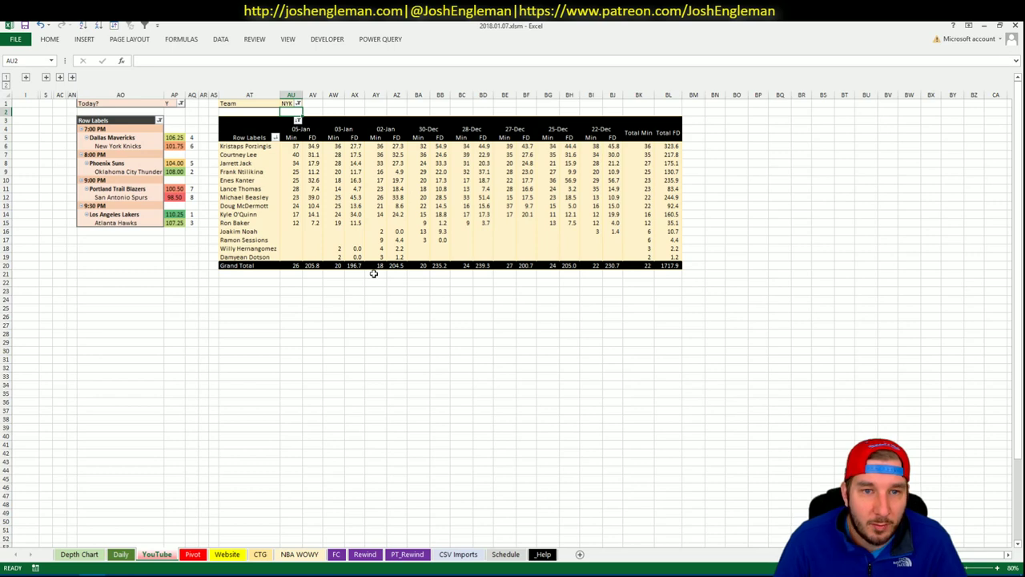
On the Pivot sheet, enter Kristaps Porzingis in the shortlist with tier 2.
{"action": "left_click", "coordinate": [192, 554]}
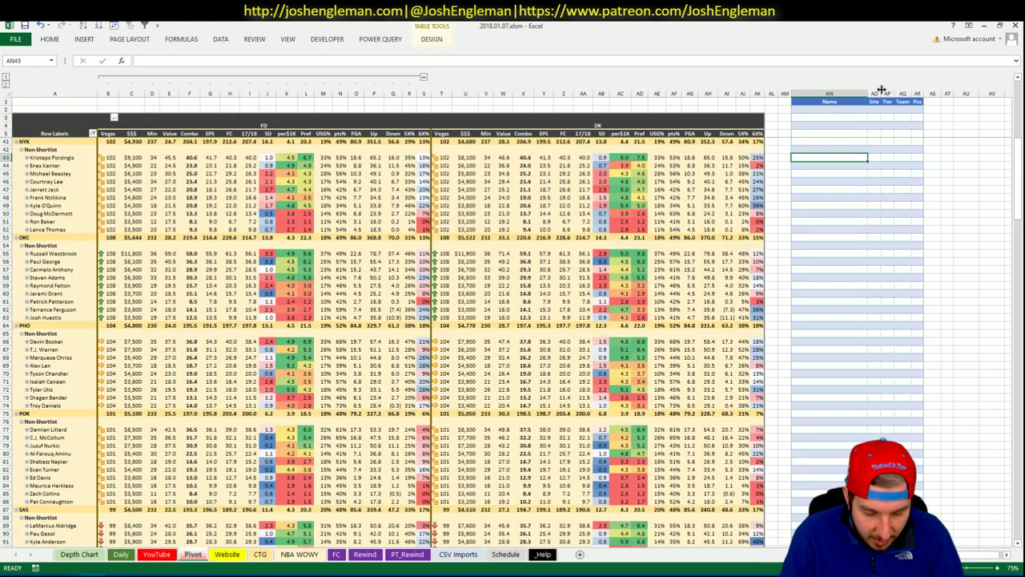
{"action": "type", "text": "Kristaps"}
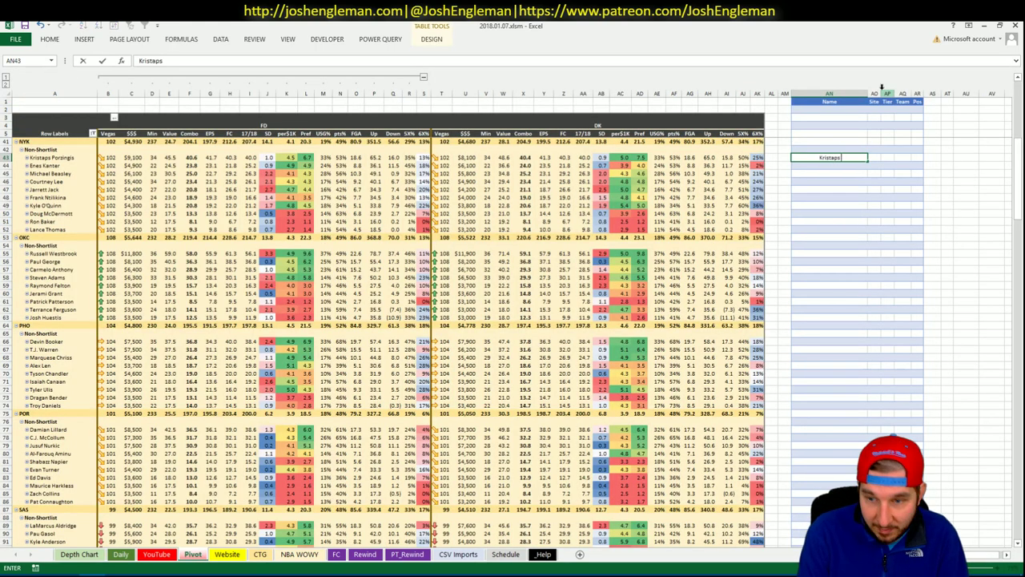
{"action": "type", "text": " Porzingis"}
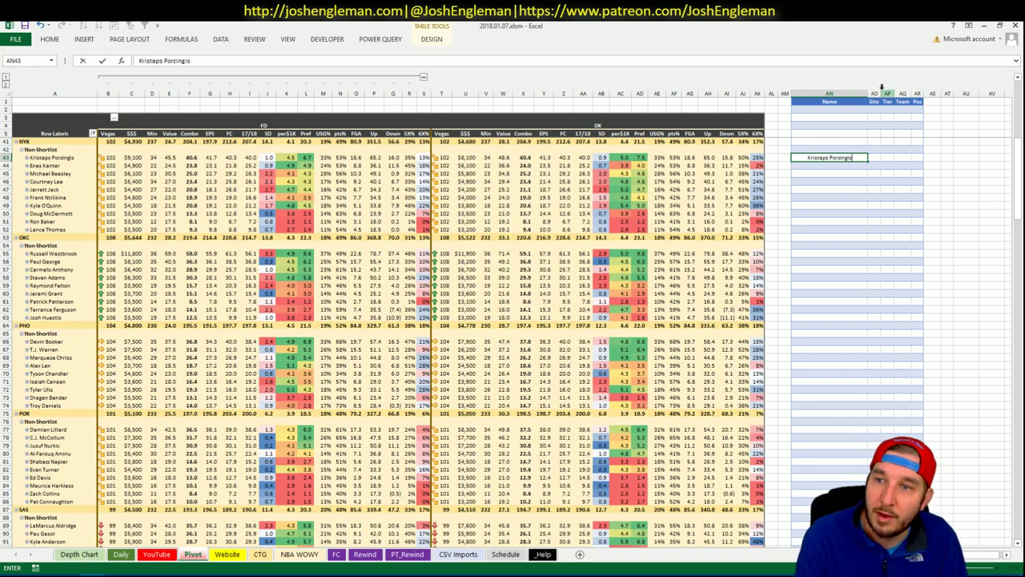
{"action": "key", "text": "Tab"}
{"action": "key", "text": "Tab"}
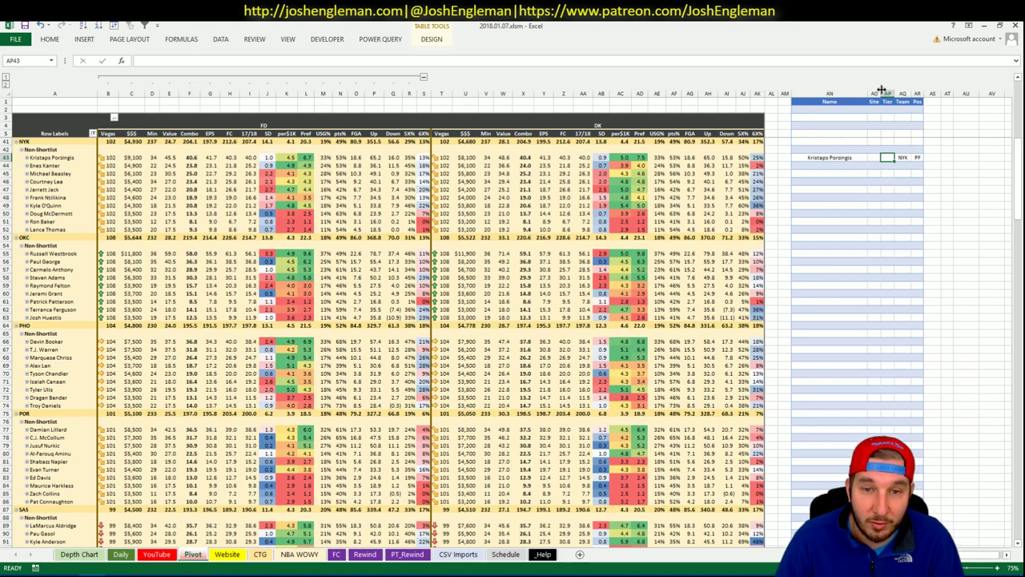
{"action": "type", "text": "2"}
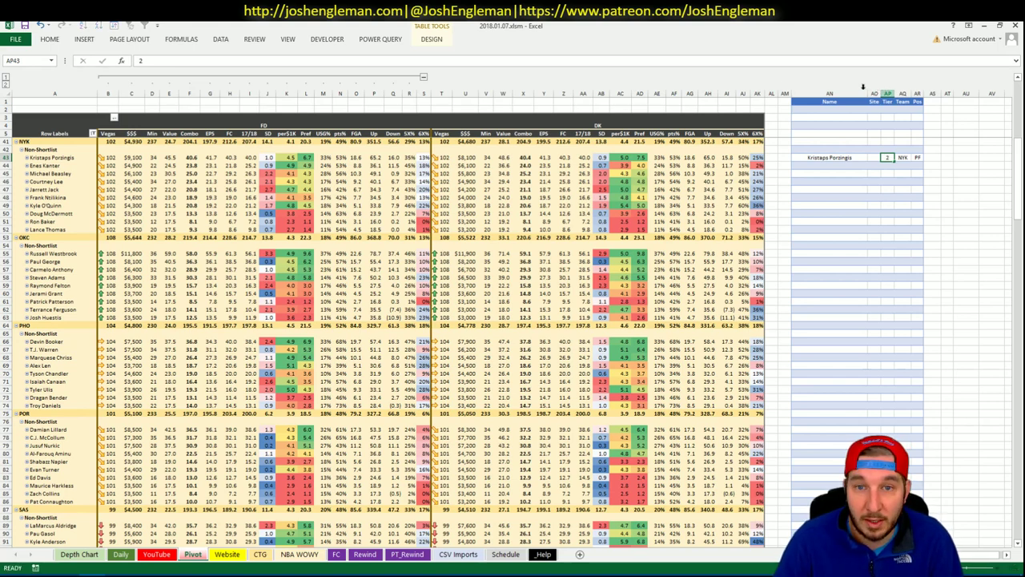
{"action": "key", "text": "Return"}
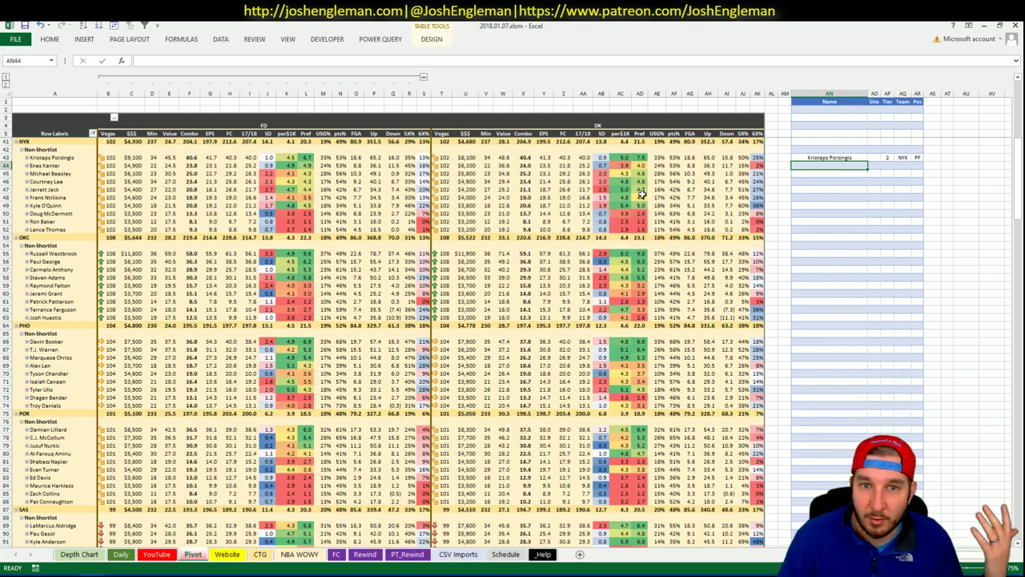
{"action": "left_click", "coordinate": [543, 165]}
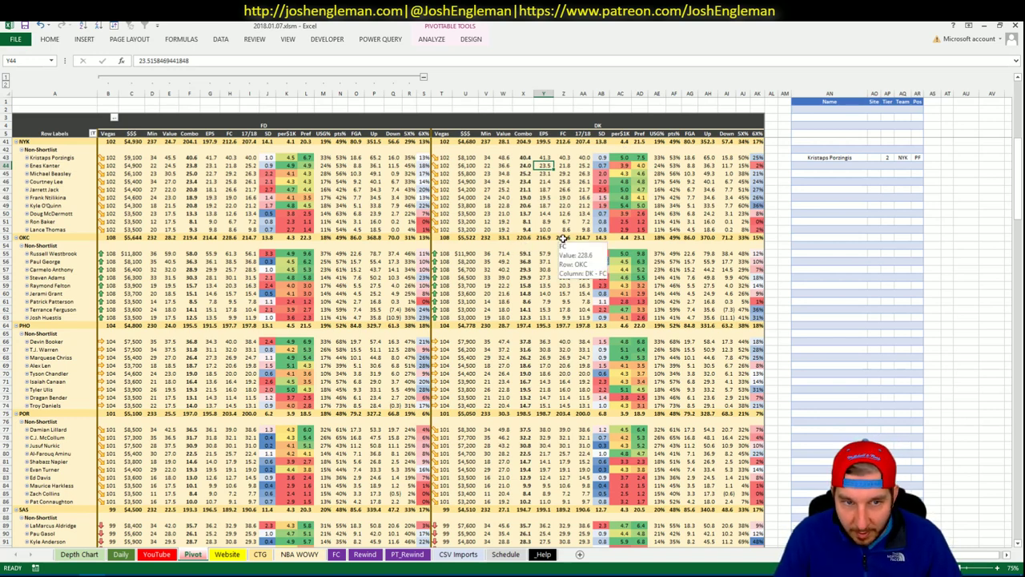
{"action": "left_click", "coordinate": [125, 165]}
{"action": "left_click", "coordinate": [464, 165]}
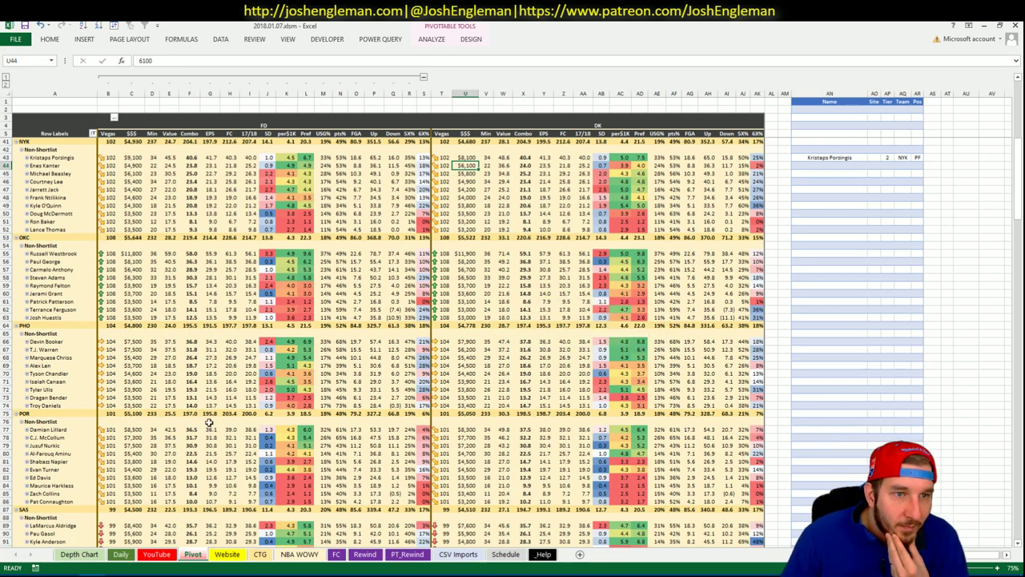
{"action": "left_click", "coordinate": [159, 556]}
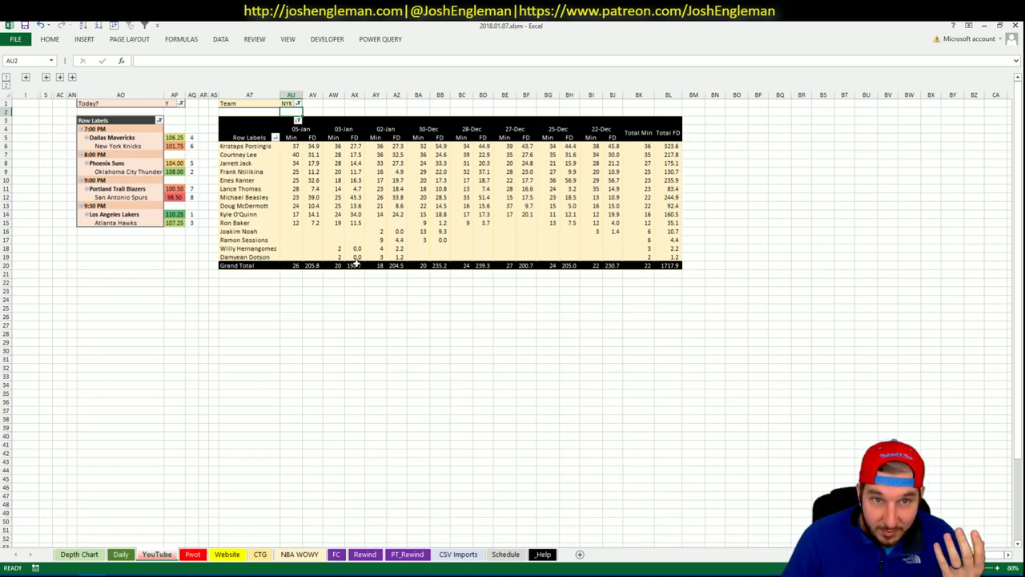
{"action": "left_click", "coordinate": [192, 554]}
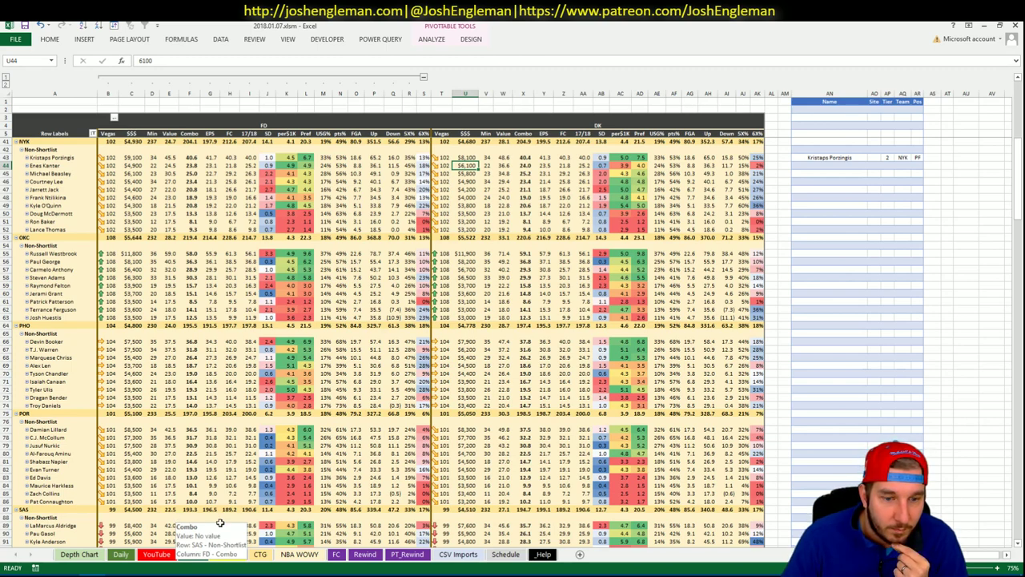
{"action": "left_click", "coordinate": [237, 555]}
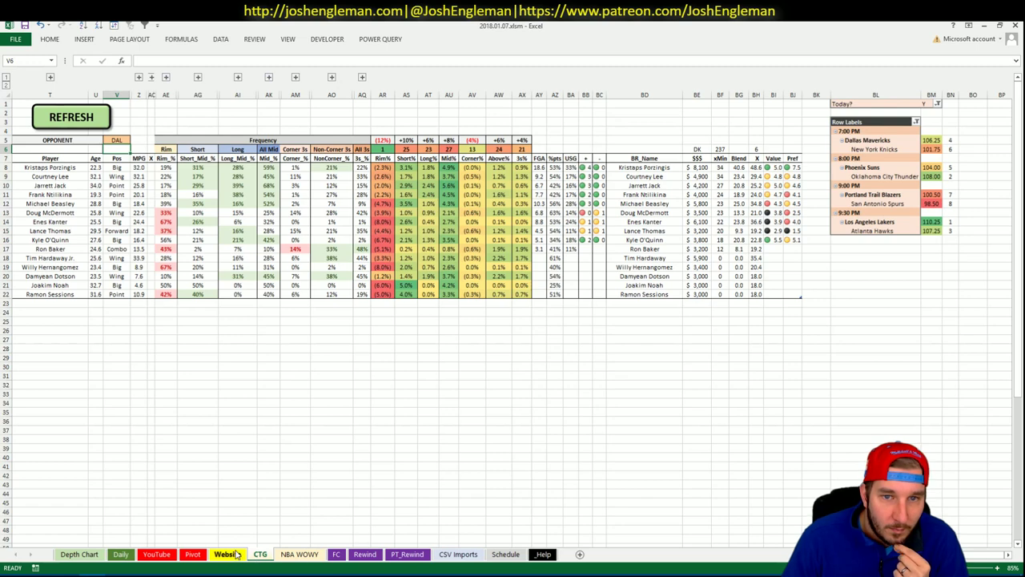
{"action": "left_click", "coordinate": [192, 554]}
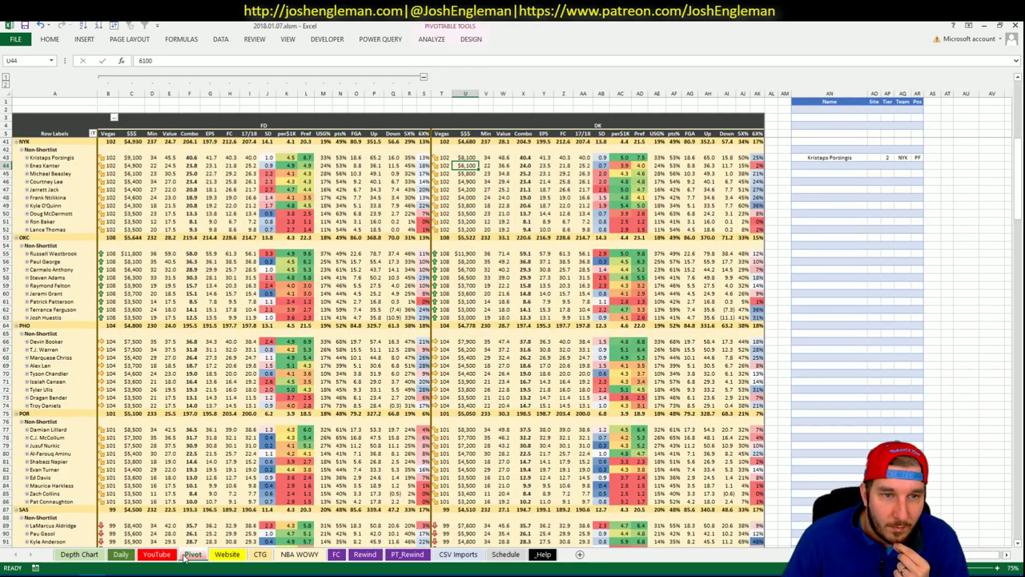
{"action": "left_click", "coordinate": [841, 166]}
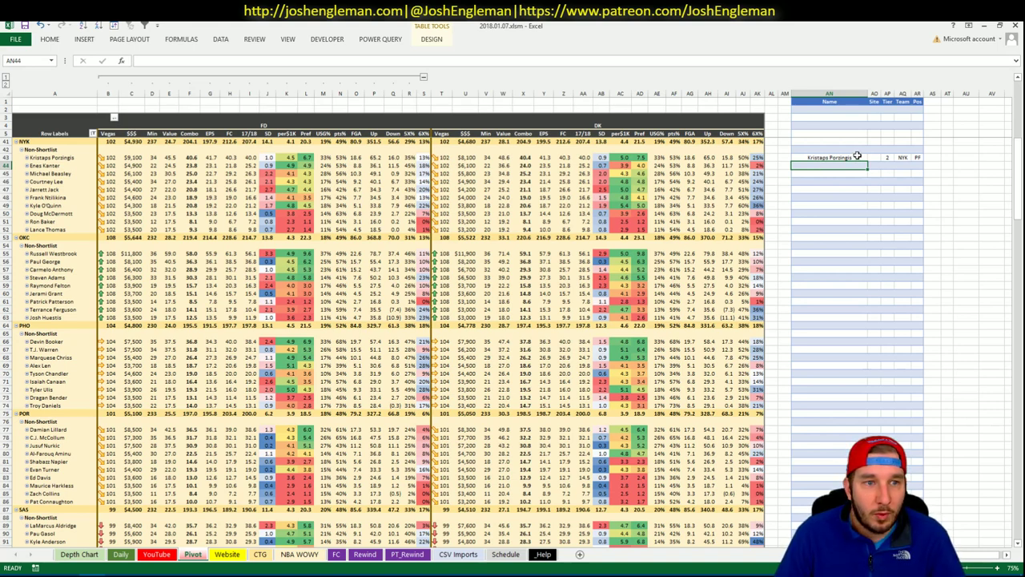
{"action": "left_click", "coordinate": [515, 182]}
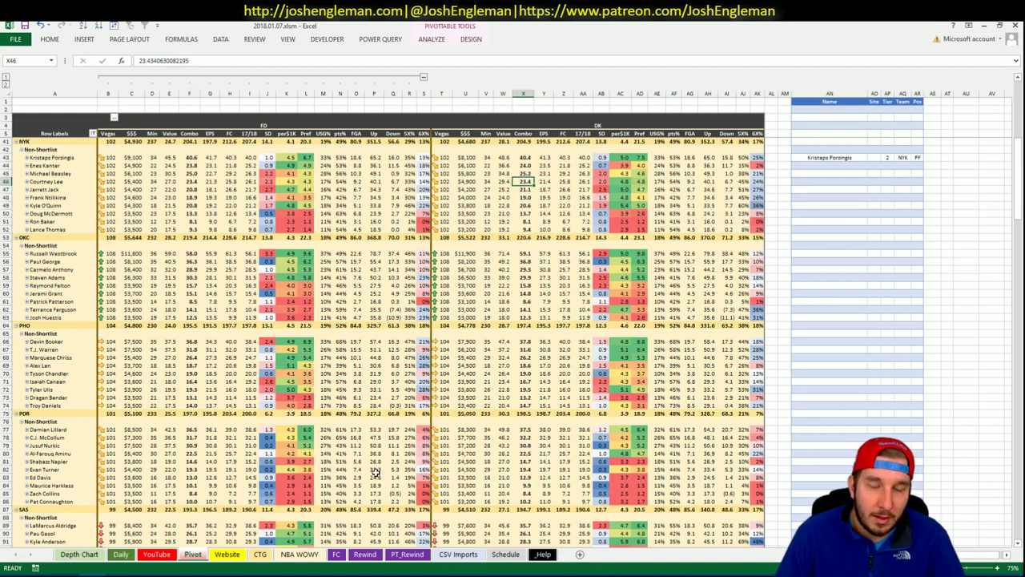
{"action": "left_click", "coordinate": [158, 554]}
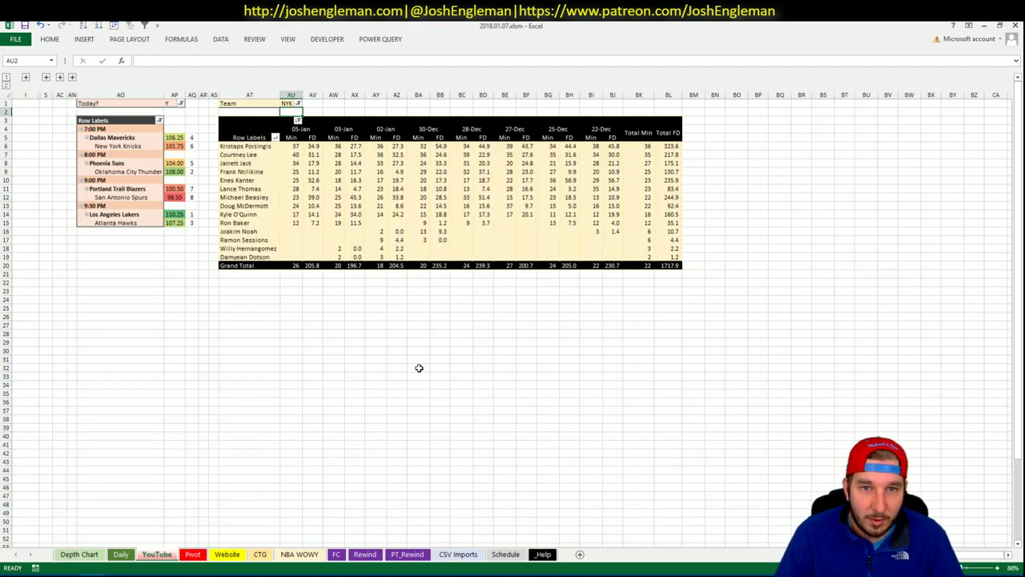
{"action": "left_click", "coordinate": [191, 554]}
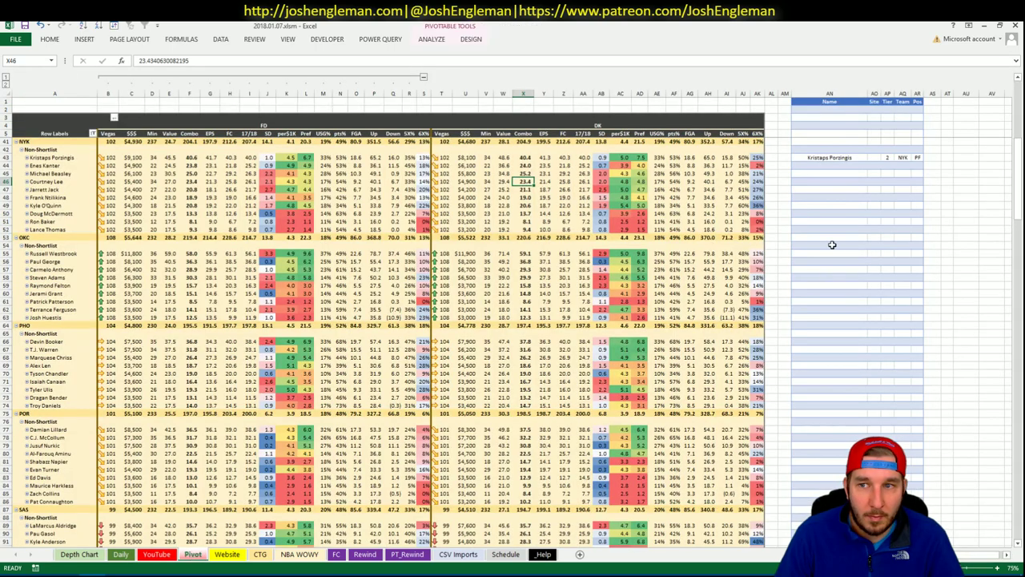
Below Porzingis, enter Courtney Lee with site DK and tier 3.
{"action": "left_click", "coordinate": [834, 170]}
{"action": "type", "text": "Court"}
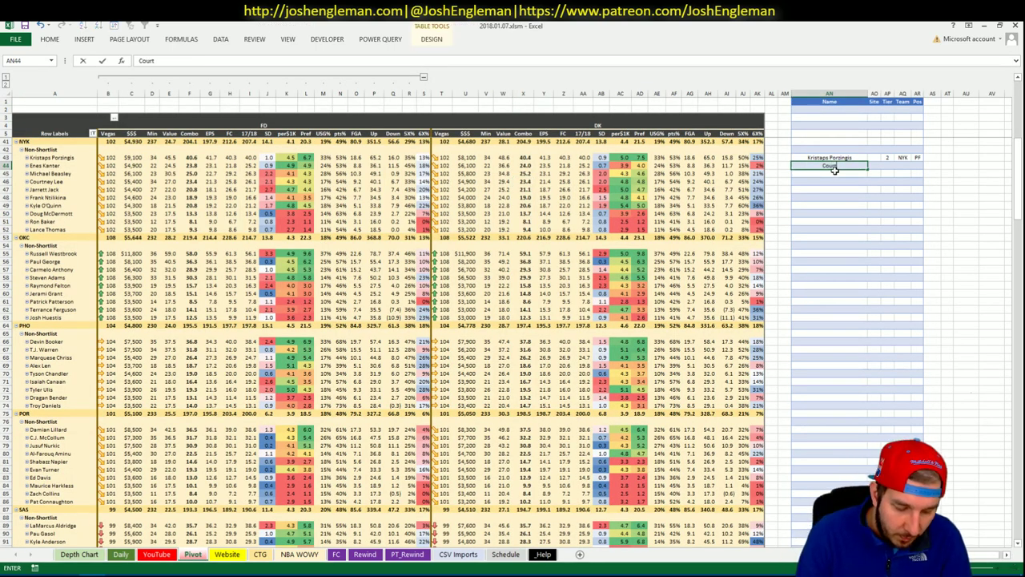
{"action": "type", "text": "ney Lee"}
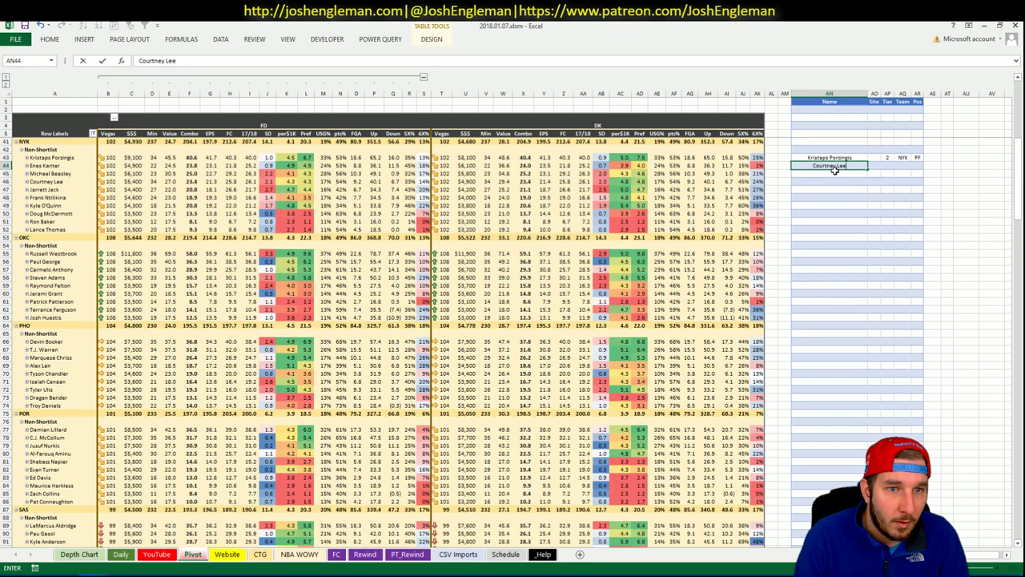
{"action": "key", "text": "Tab"}
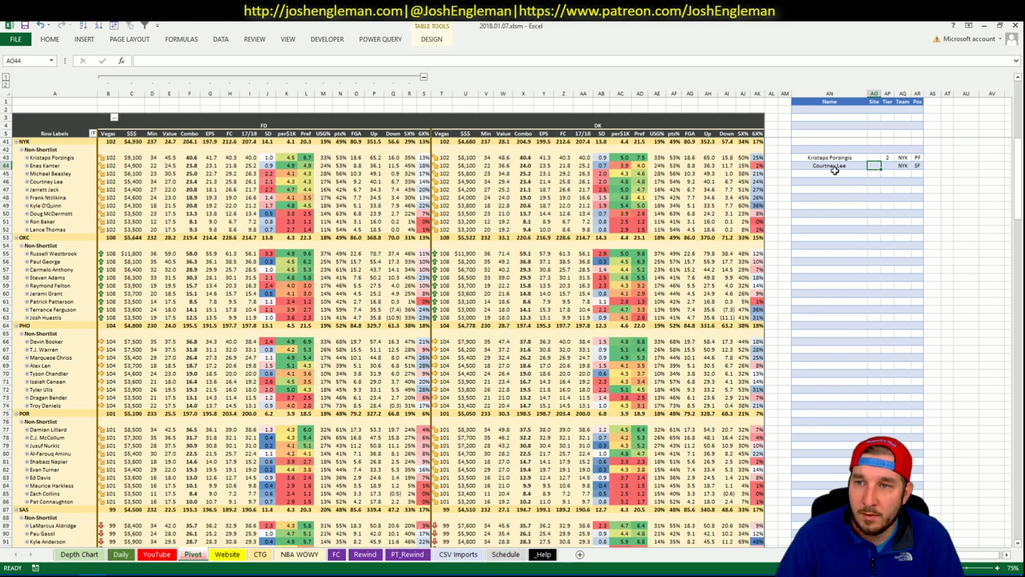
{"action": "type", "text": "DK"}
{"action": "key", "text": "Tab"}
{"action": "type", "text": "3"}
{"action": "key", "text": "Return"}
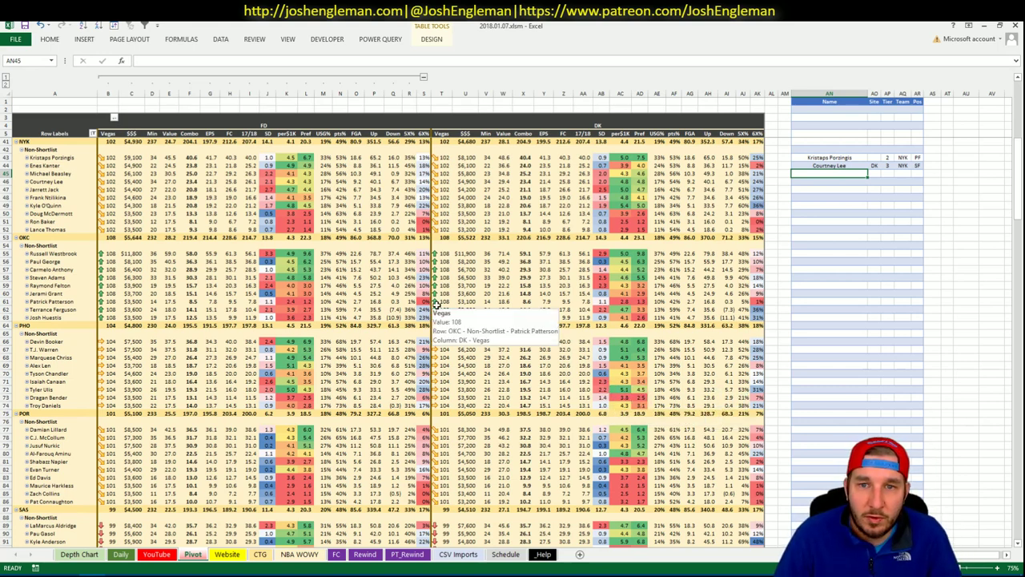
Flip between the YouTube and Pivot sheets, then check Doug McDermott's DraftKings numbers.
{"action": "left_click", "coordinate": [192, 554]}
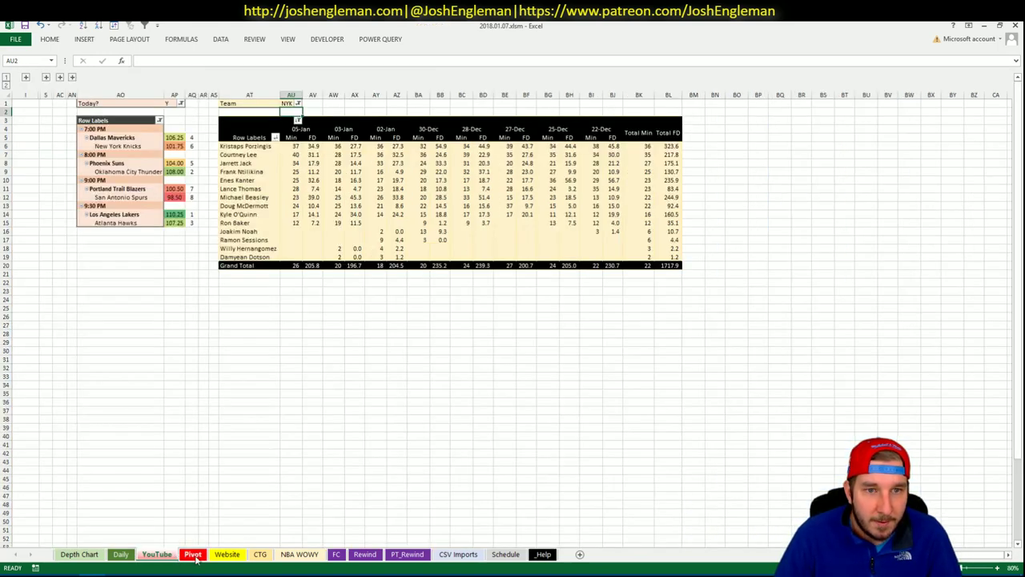
{"action": "left_click", "coordinate": [171, 555]}
{"action": "left_click", "coordinate": [193, 554]}
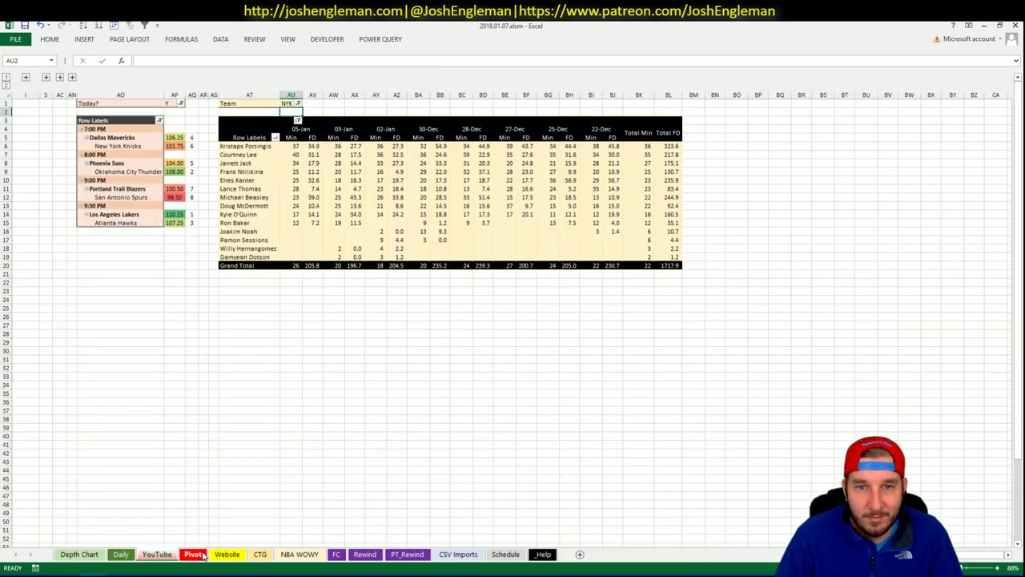
{"action": "key", "text": "ctrl+Page_Up"}
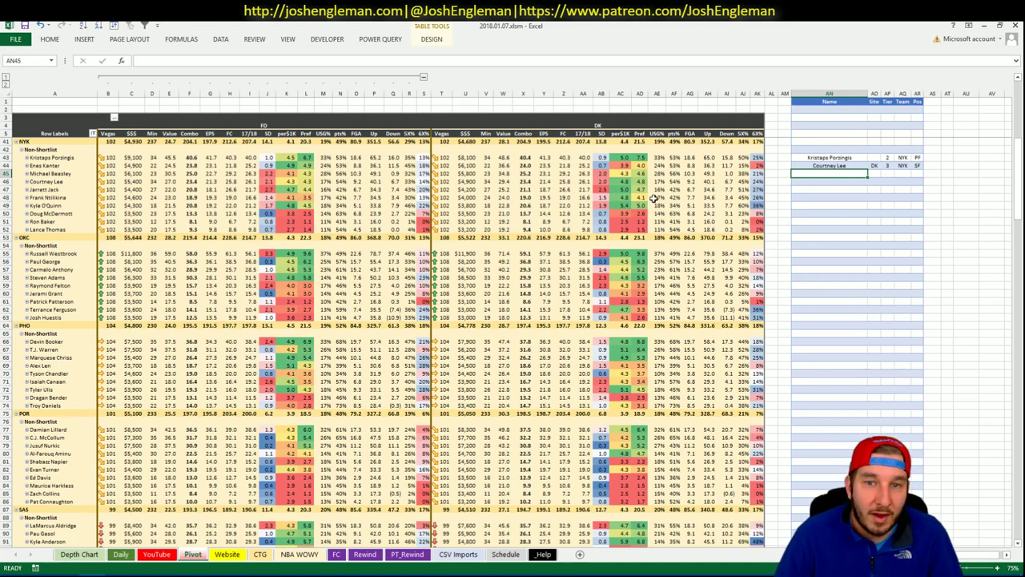
{"action": "mouse_move", "coordinate": [655, 200]}
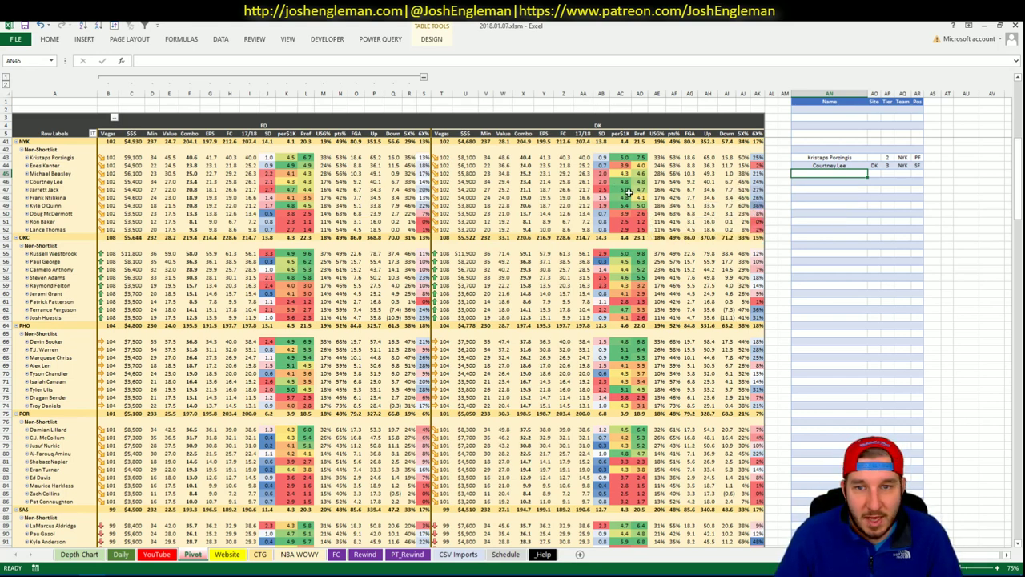
{"action": "left_click", "coordinate": [400, 221]}
{"action": "left_click", "coordinate": [619, 207]}
On the CTG sheet, change the opponent cell to OKC instead of PHO.
{"action": "left_click", "coordinate": [260, 554]}
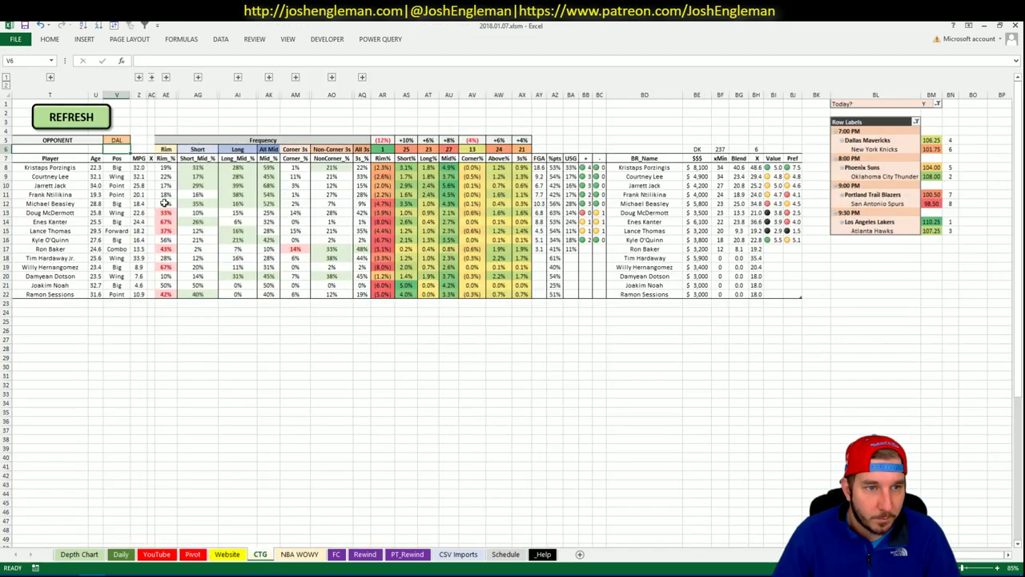
{"action": "left_click", "coordinate": [117, 140]}
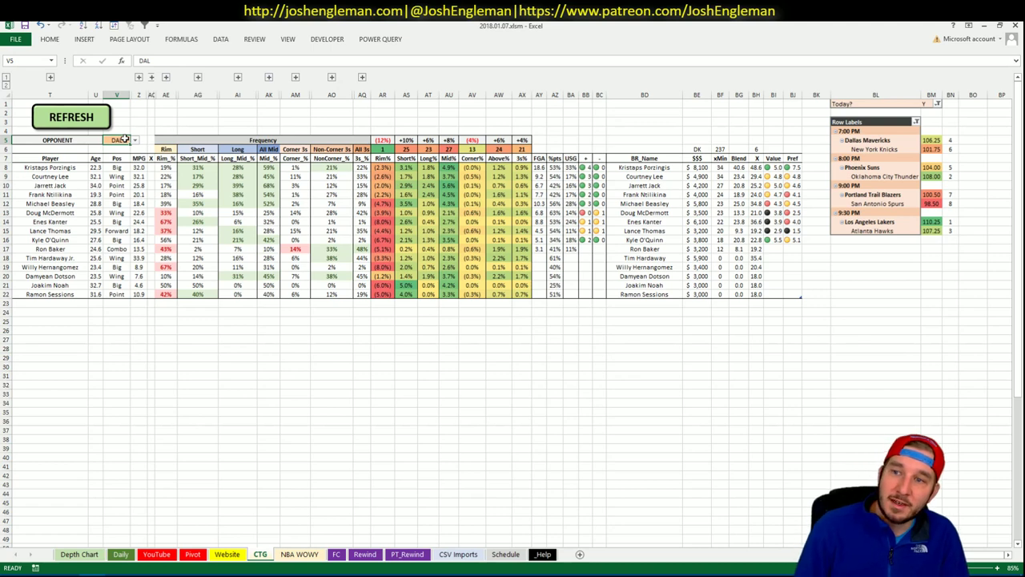
{"action": "type", "text": "PHO"}
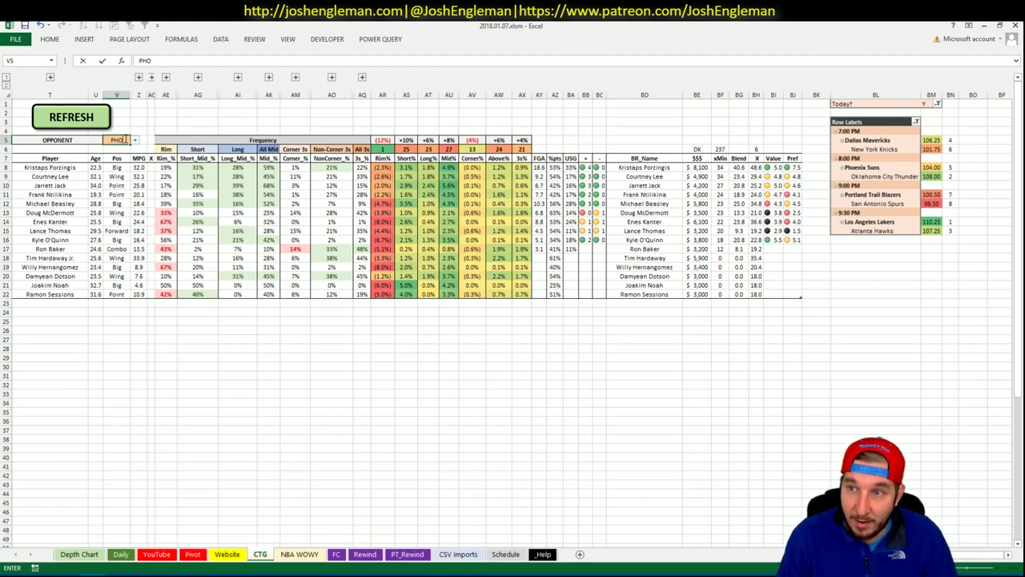
{"action": "key", "text": "Escape"}
{"action": "type", "text": "OKC"}
{"action": "key", "text": "Return"}
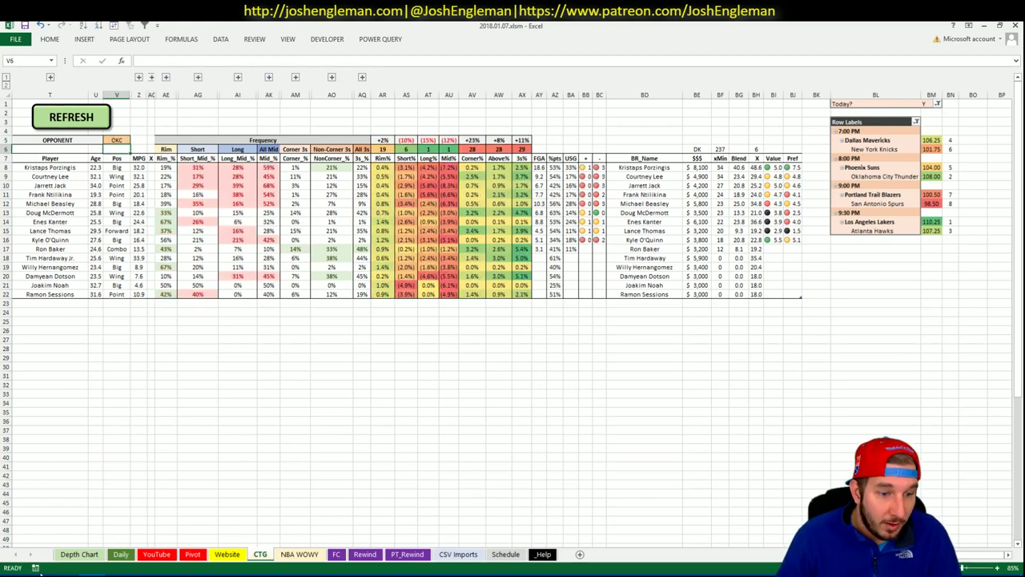
Dismiss the macro recording dialog and glance at the Depth Chart and Daily sheets.
{"action": "left_click", "coordinate": [36, 567]}
{"action": "key", "text": "Escape"}
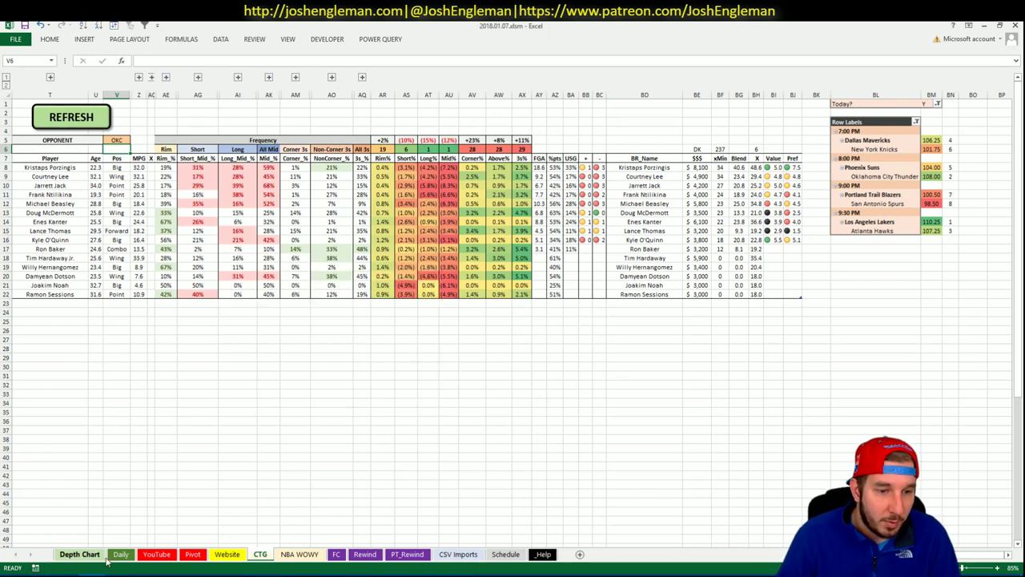
{"action": "left_click", "coordinate": [80, 553]}
{"action": "scroll", "coordinate": [152, 344], "scroll_direction": "up", "scroll_amount": 13}
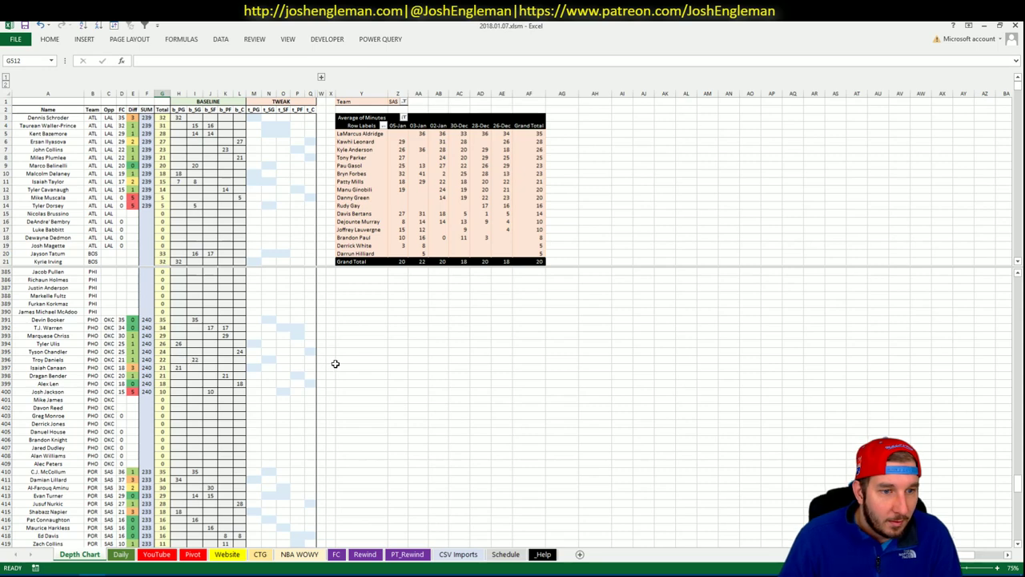
{"action": "left_click", "coordinate": [121, 554]}
{"action": "left_click", "coordinate": [260, 554]}
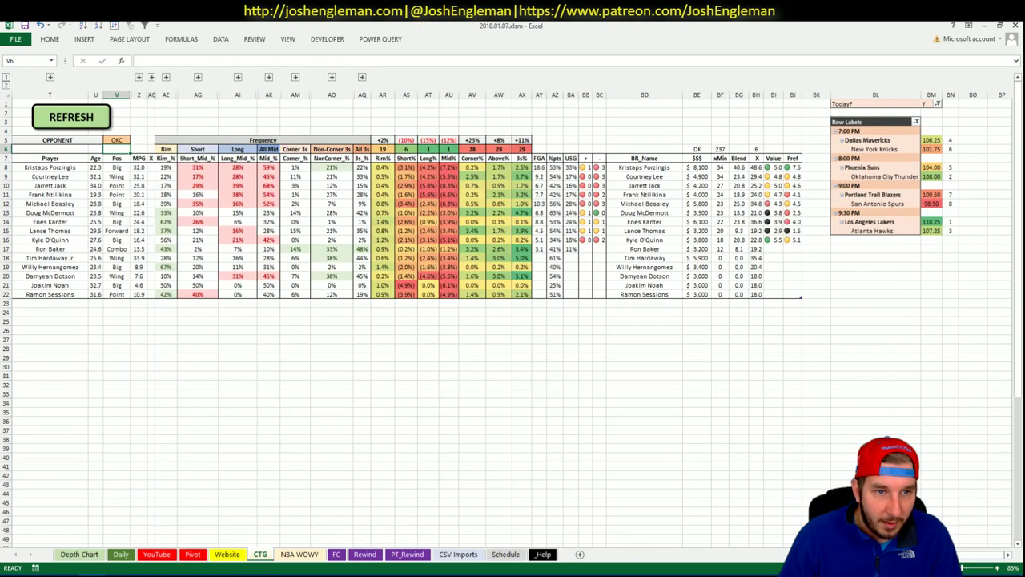
On Cleaning the Glass, open the Phoenix Suns page and copy their Shooting: Frequency rows.
{"action": "key", "text": "alt+Tab"}
{"action": "type", "text": "pho"}
{"action": "key", "text": "Return"}
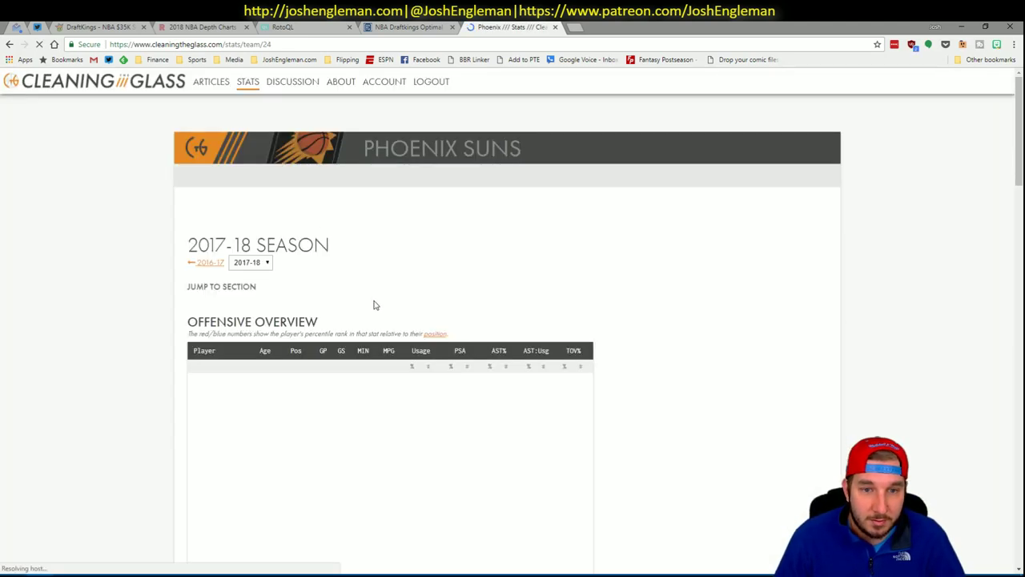
{"action": "left_click", "coordinate": [355, 303]}
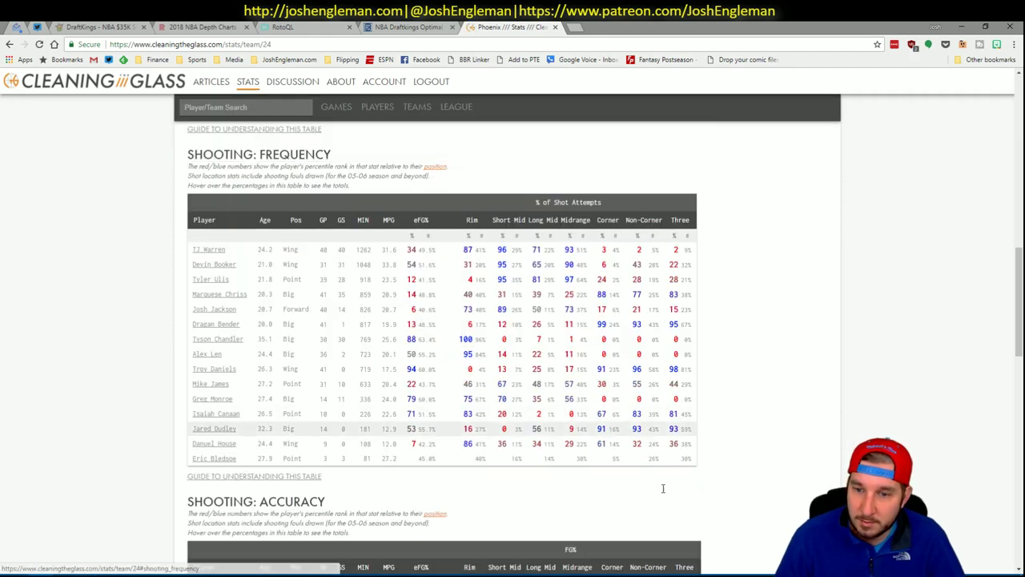
{"action": "left_click_drag", "start_coordinate": [657, 464], "coordinate": [197, 247]}
{"action": "key", "text": "ctrl+c"}
{"action": "key", "text": "alt+Tab"}
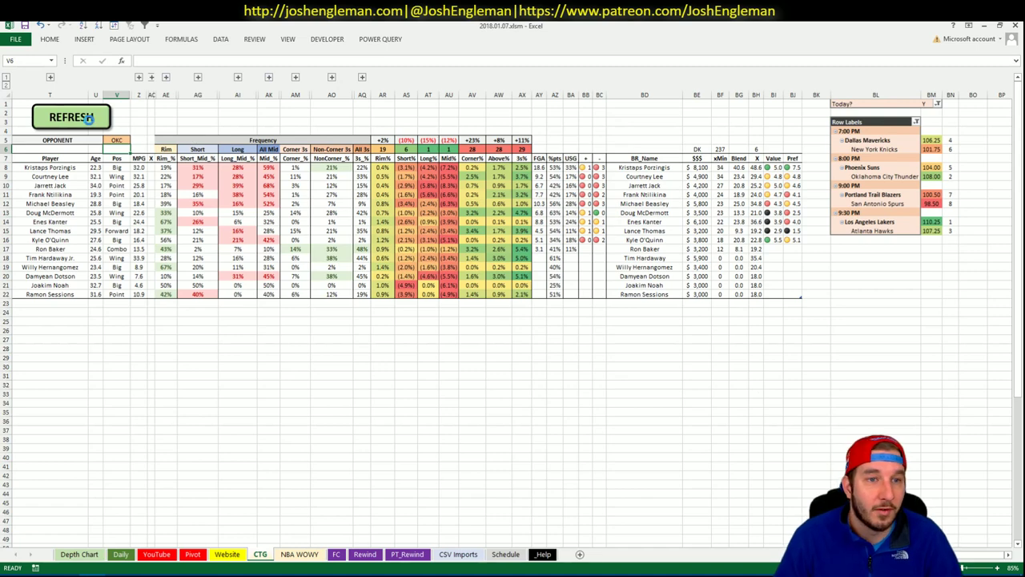
Load the copied Suns shooting rows into the CTG table, then show the Pivot sheet.
{"action": "left_click", "coordinate": [88, 119]}
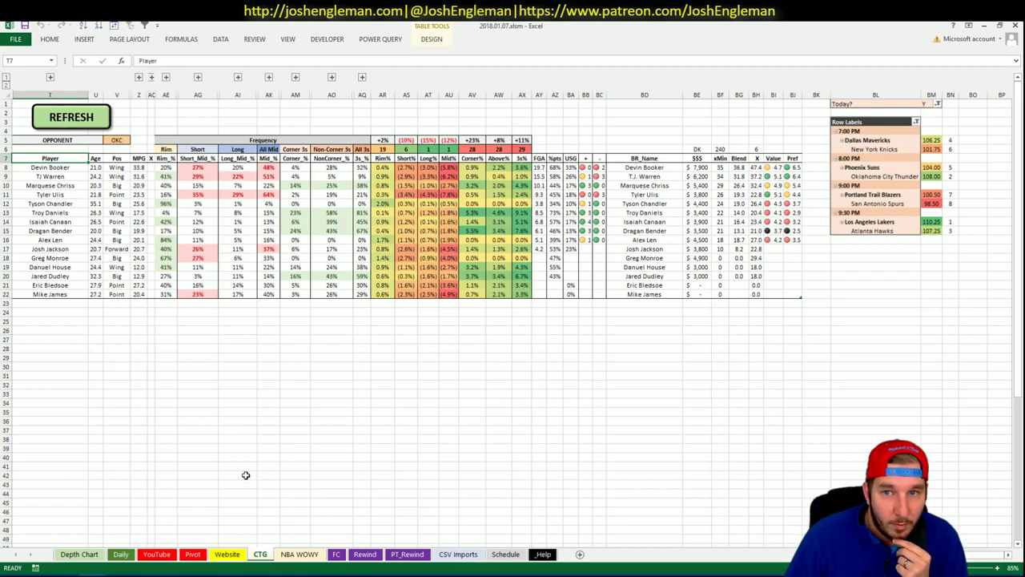
{"action": "left_click", "coordinate": [185, 555]}
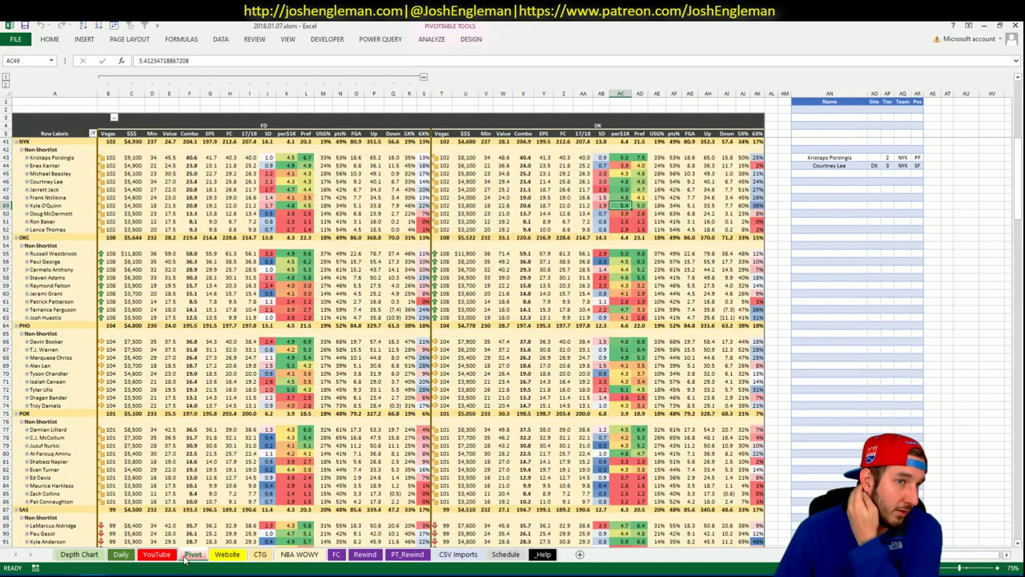
Down at the PHO block, enter Devin Booker in the shortlist with tier 3.
{"action": "left_click", "coordinate": [323, 309]}
{"action": "scroll", "coordinate": [332, 321], "scroll_direction": "down", "scroll_amount": 6}
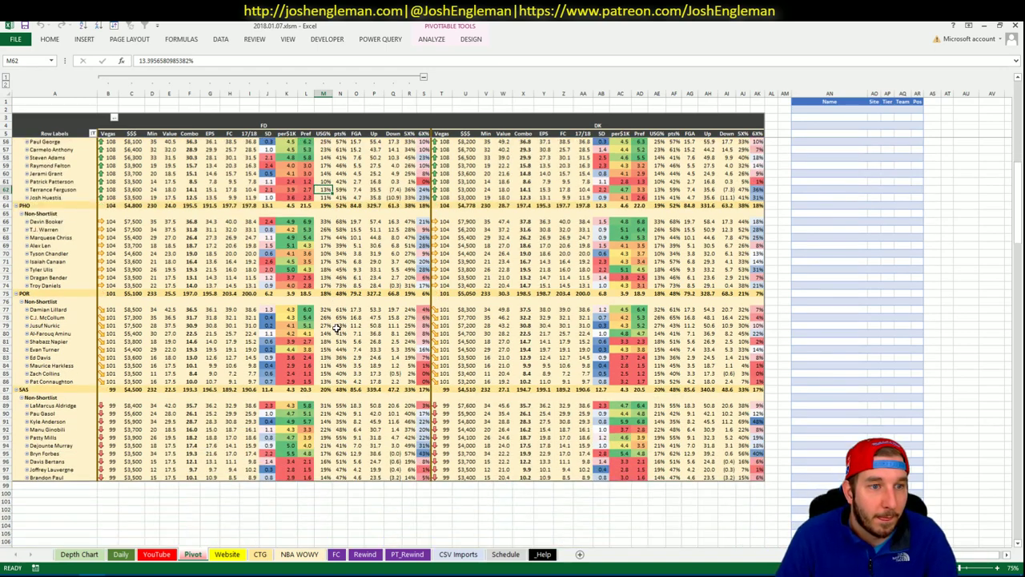
{"action": "scroll", "coordinate": [337, 326], "scroll_direction": "down", "scroll_amount": 2}
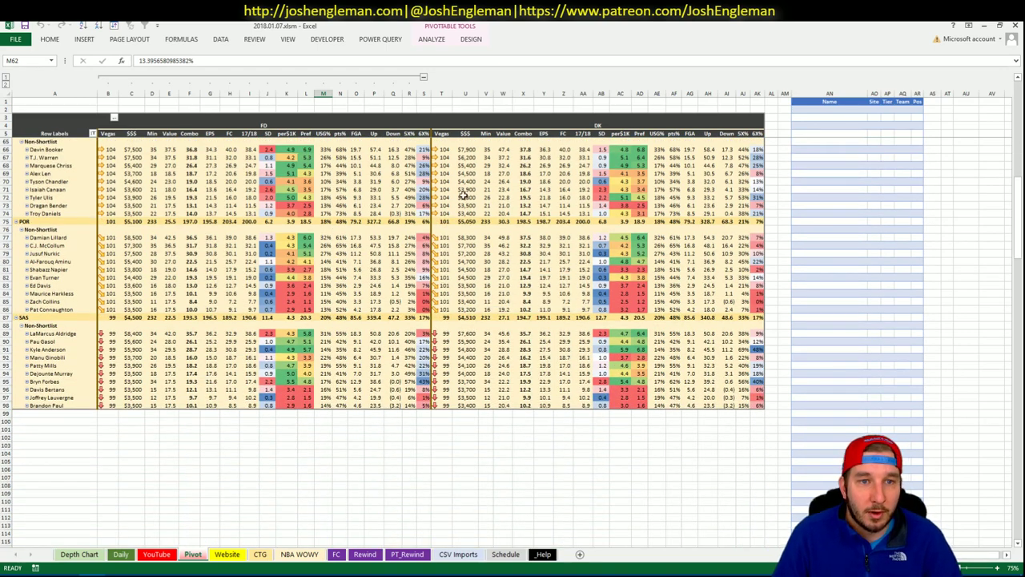
{"action": "mouse_move", "coordinate": [441, 192]}
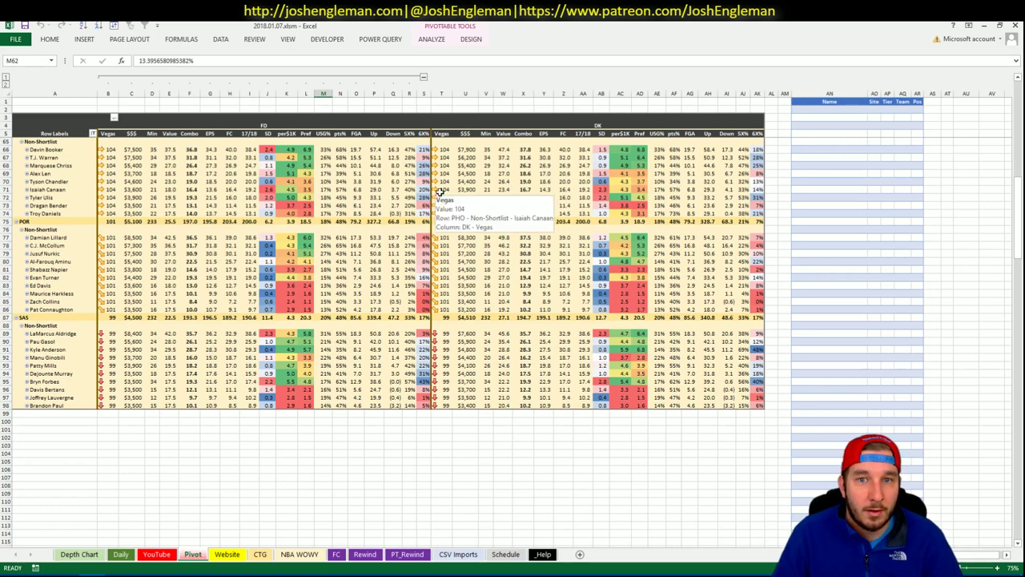
{"action": "left_click", "coordinate": [818, 147]}
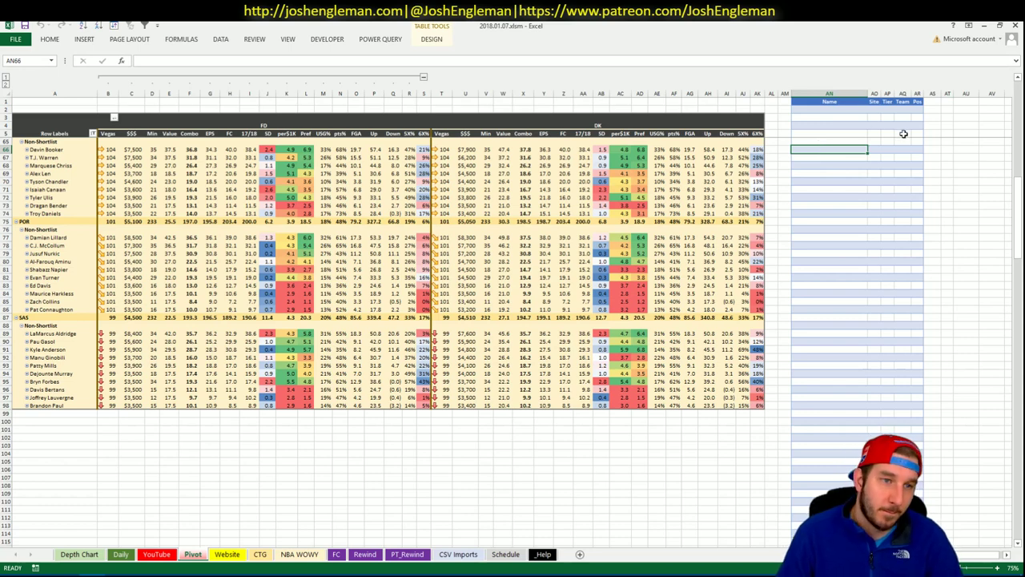
{"action": "type", "text": "Devin Booker"}
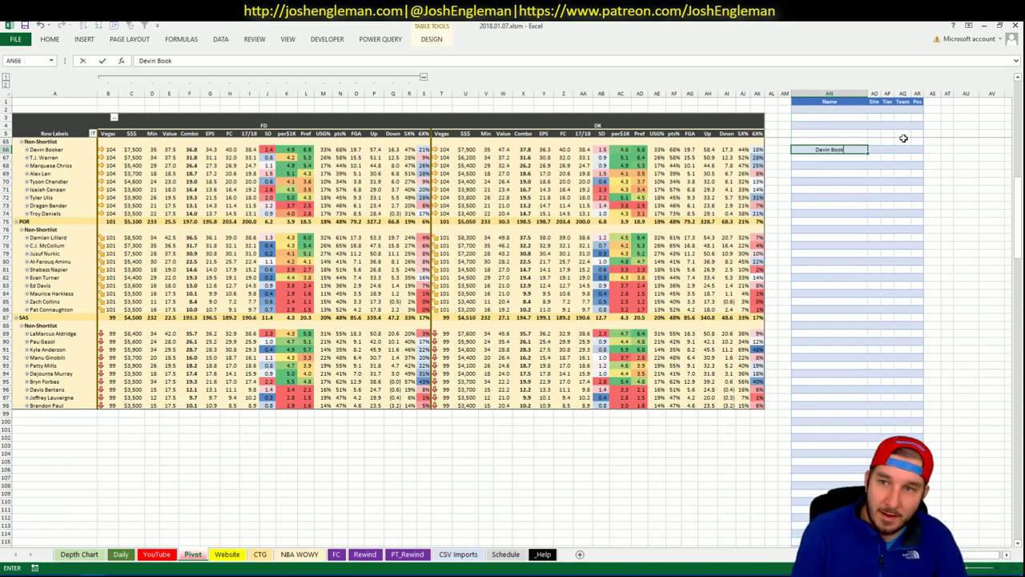
{"action": "key", "text": "Tab"}
{"action": "key", "text": "Tab"}
{"action": "type", "text": "3"}
{"action": "key", "text": "Return"}
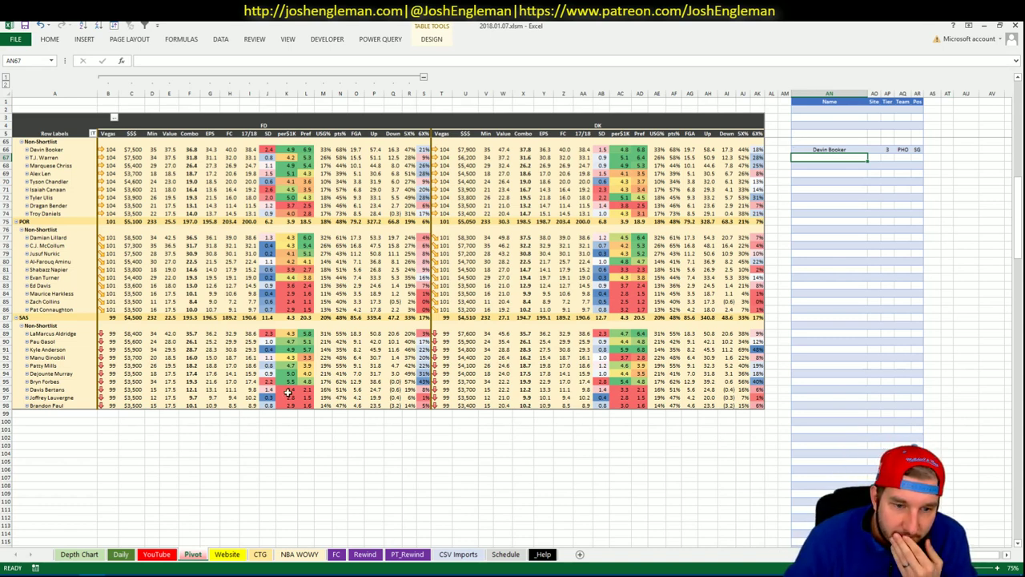
Filter the YouTube sheet's minutes table to team PHO.
{"action": "left_click", "coordinate": [163, 555]}
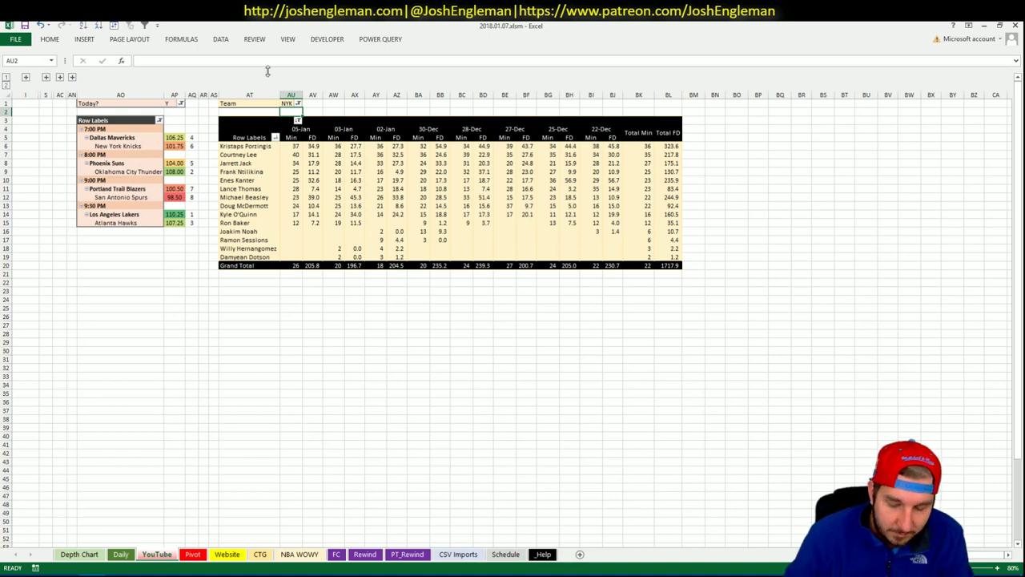
{"action": "left_click", "coordinate": [290, 103]}
{"action": "type", "text": "PHO"}
{"action": "key", "text": "Return"}
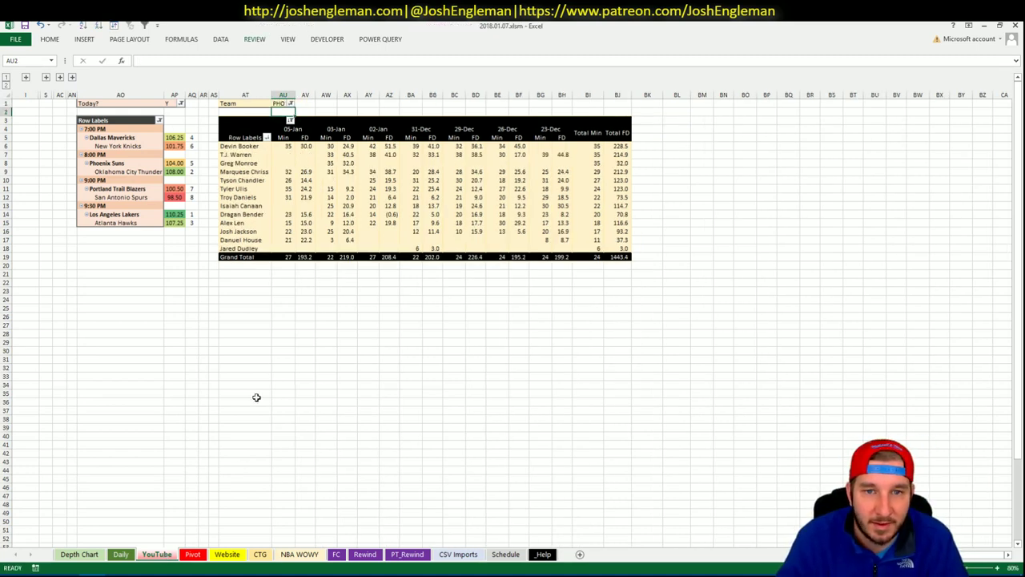
Add T.J. Warren to the Pivot shortlist with site DK and tier 4.
{"action": "left_click", "coordinate": [192, 553]}
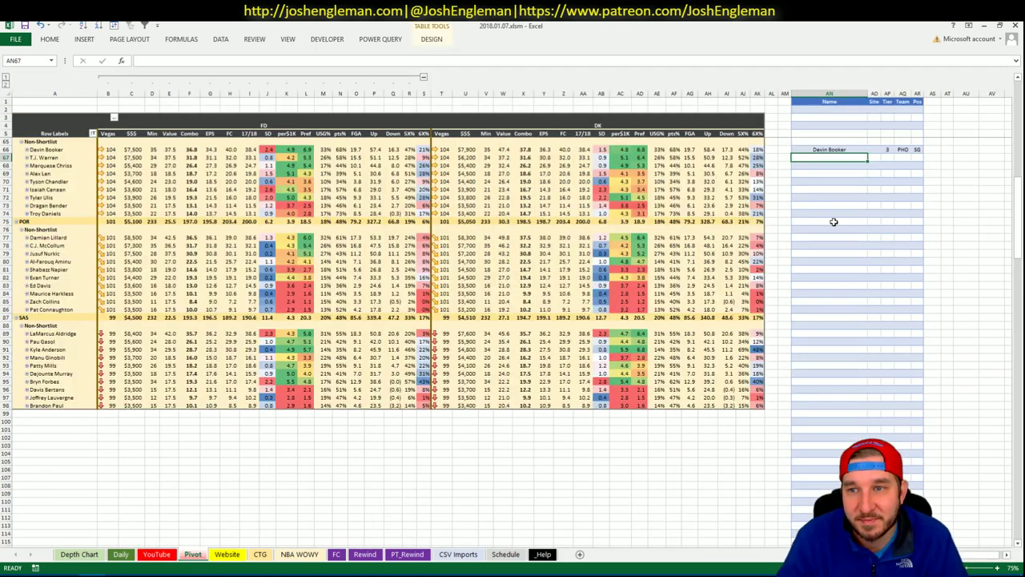
{"action": "type", "text": "T.J. W"}
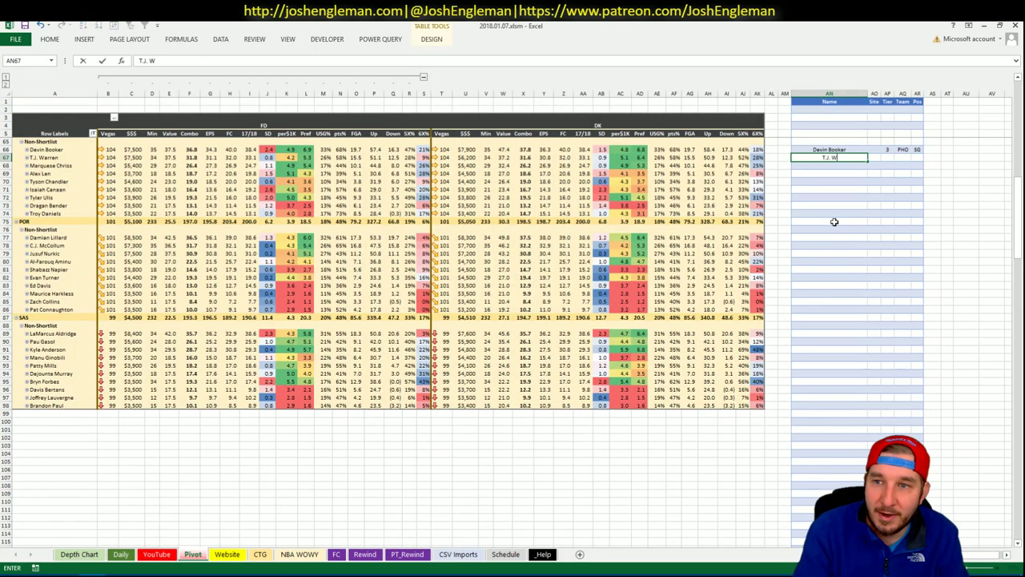
{"action": "type", "text": "arren"}
{"action": "key", "text": "Tab"}
{"action": "type", "text": "DK"}
{"action": "key", "text": "Tab"}
{"action": "type", "text": "4"}
{"action": "key", "text": "Return"}
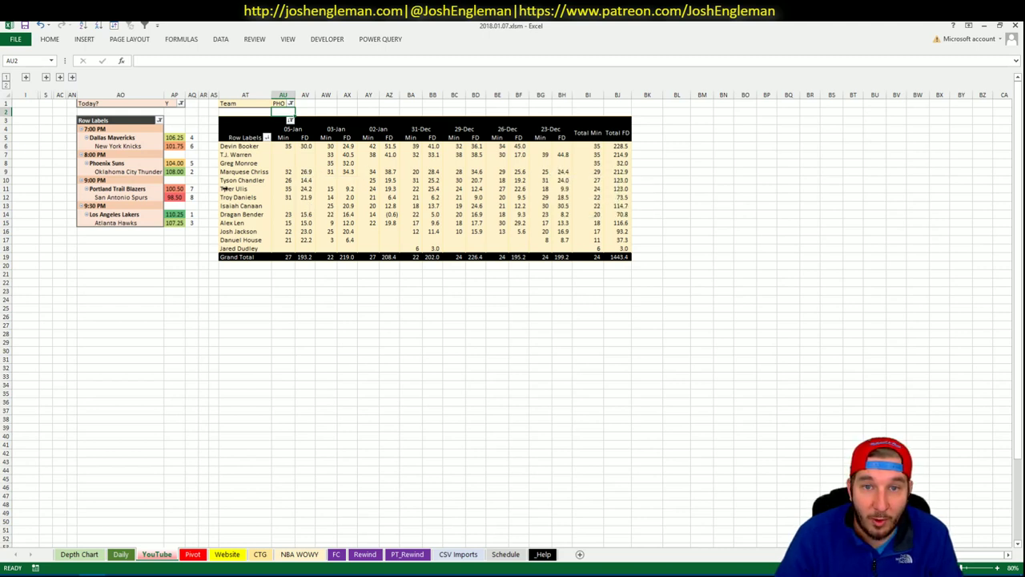
Add Marquese Chriss to the shortlist with tier 3.
{"action": "left_click", "coordinate": [195, 555]}
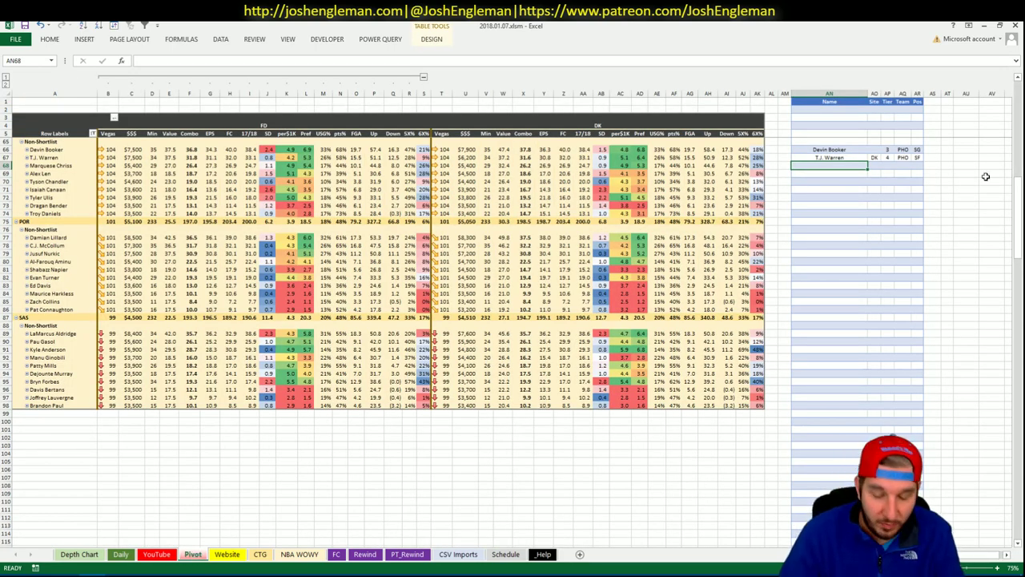
{"action": "type", "text": "Marqu"}
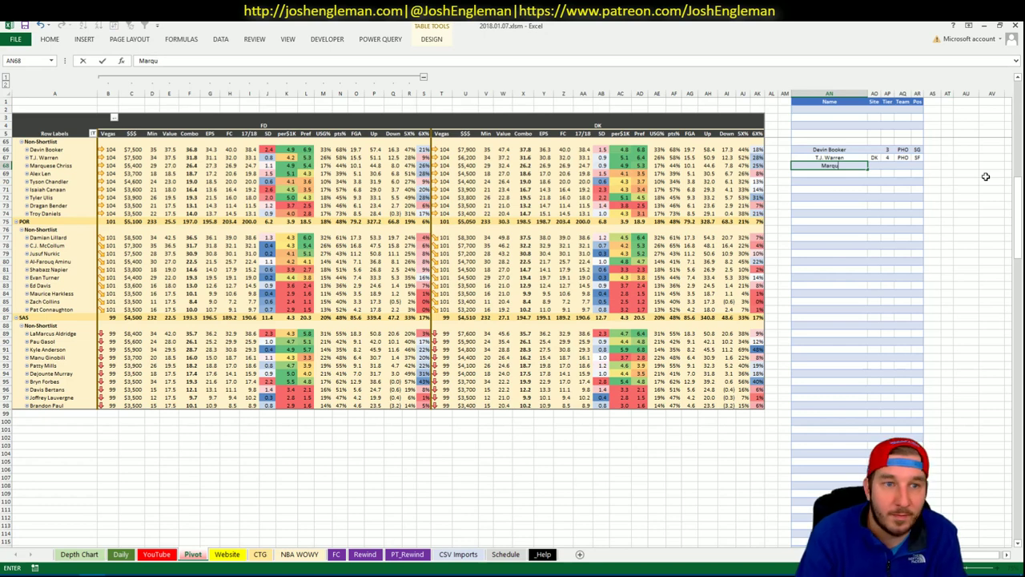
{"action": "type", "text": "ese Chriss"}
{"action": "key", "text": "Tab"}
{"action": "key", "text": "Tab"}
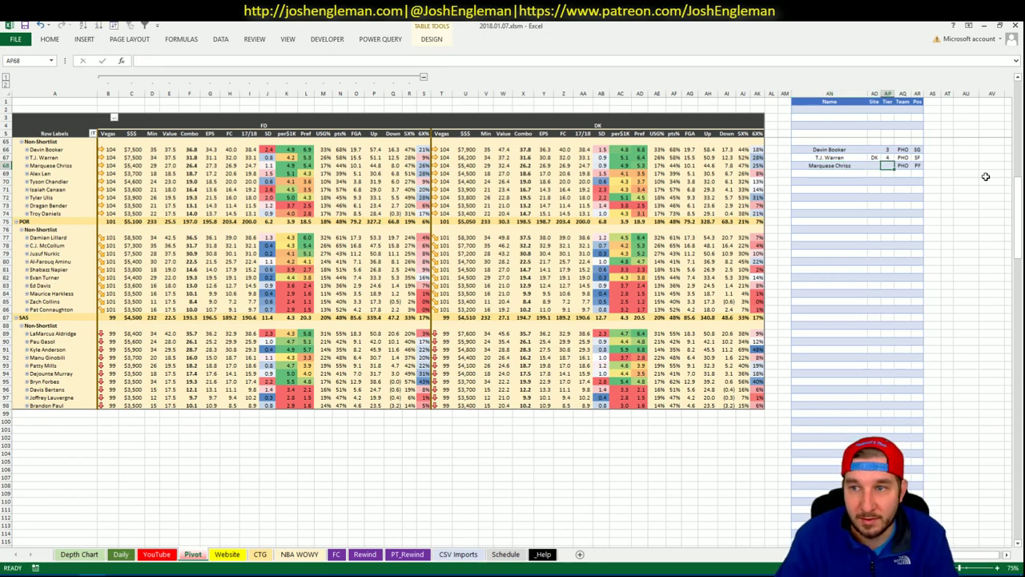
{"action": "type", "text": "3"}
{"action": "key", "text": "Return"}
{"action": "left_click", "coordinate": [259, 554]}
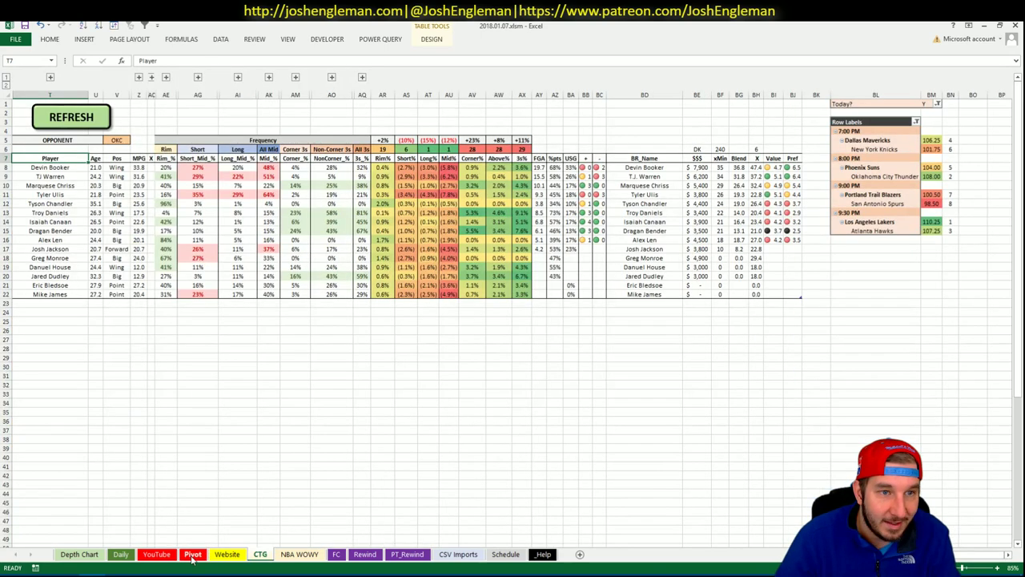
Change Marquese Chriss's shortlist tier from 3 to 2.
{"action": "left_click", "coordinate": [193, 555]}
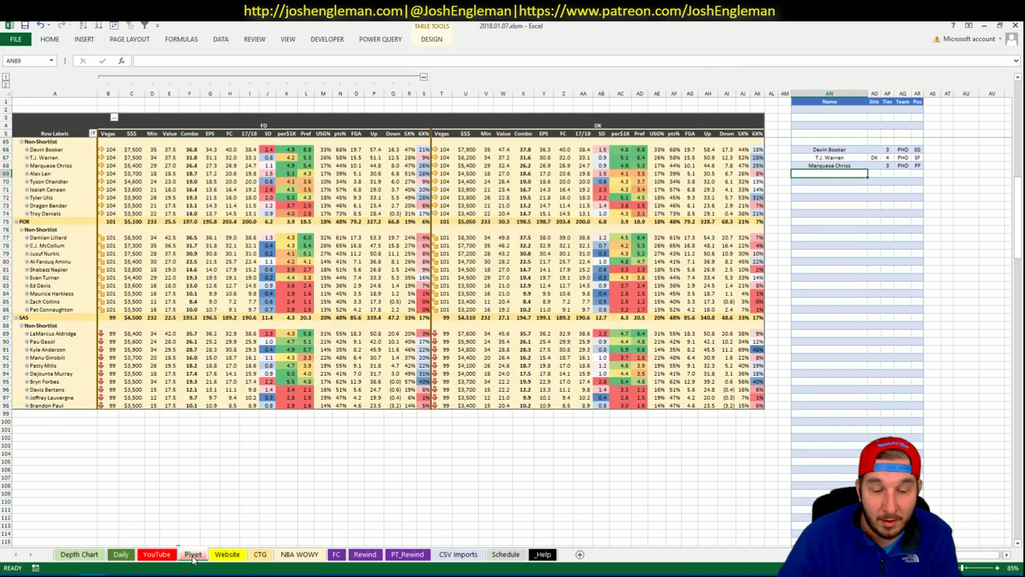
{"action": "left_click", "coordinate": [260, 554]}
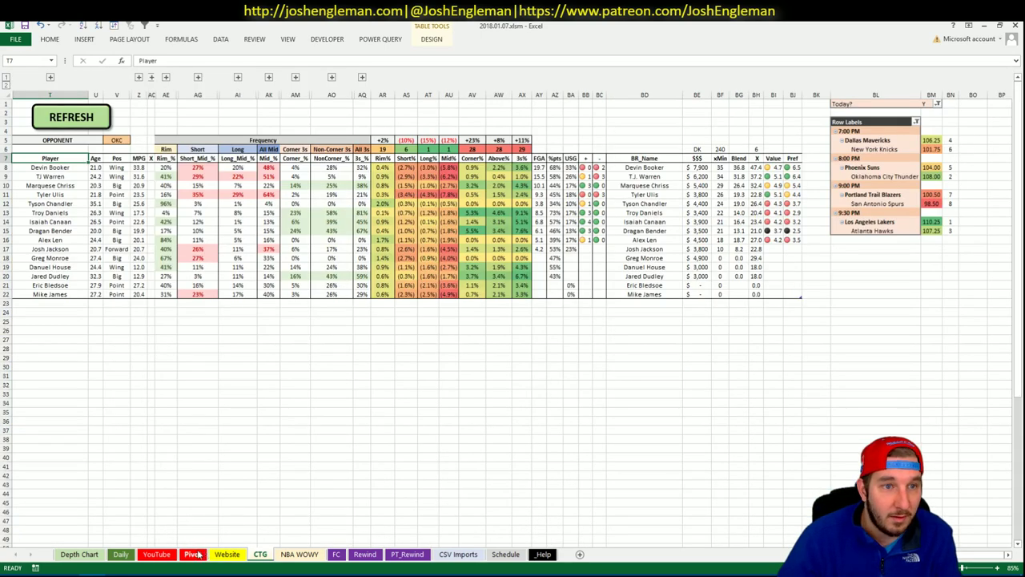
{"action": "left_click", "coordinate": [121, 554]}
{"action": "left_click", "coordinate": [193, 554]}
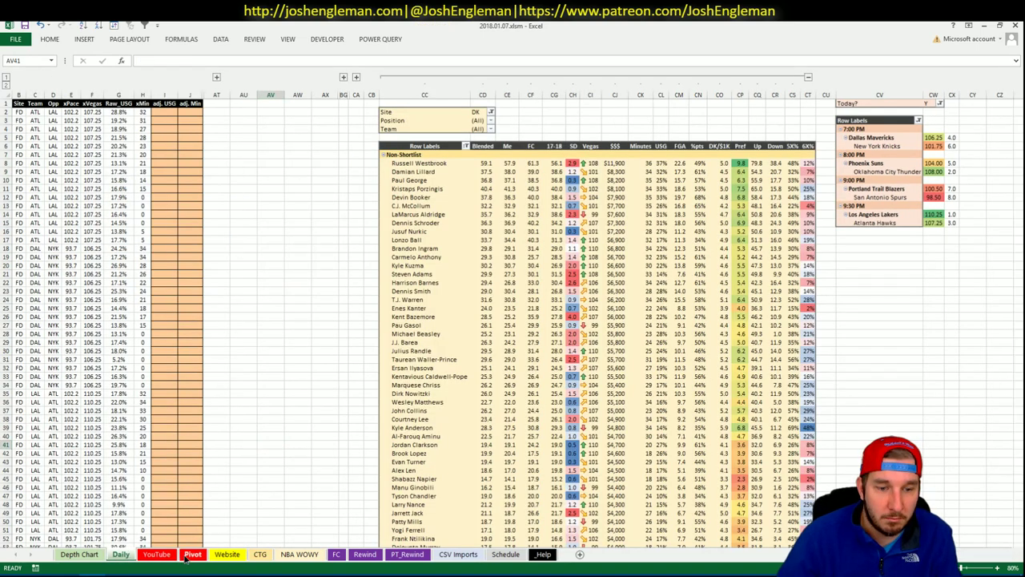
{"action": "left_click", "coordinate": [884, 166]}
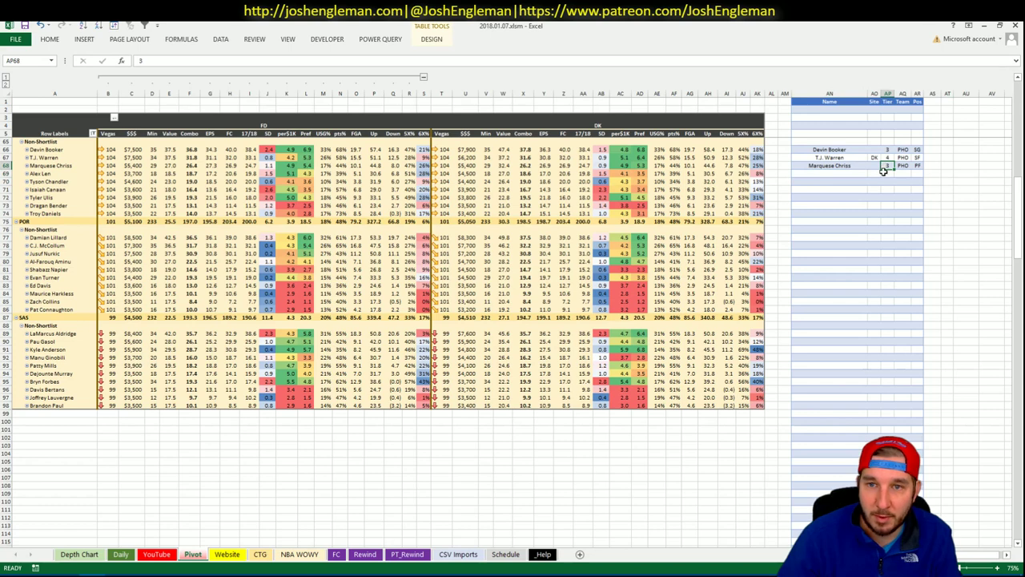
{"action": "type", "text": "2"}
{"action": "left_click", "coordinate": [898, 172]}
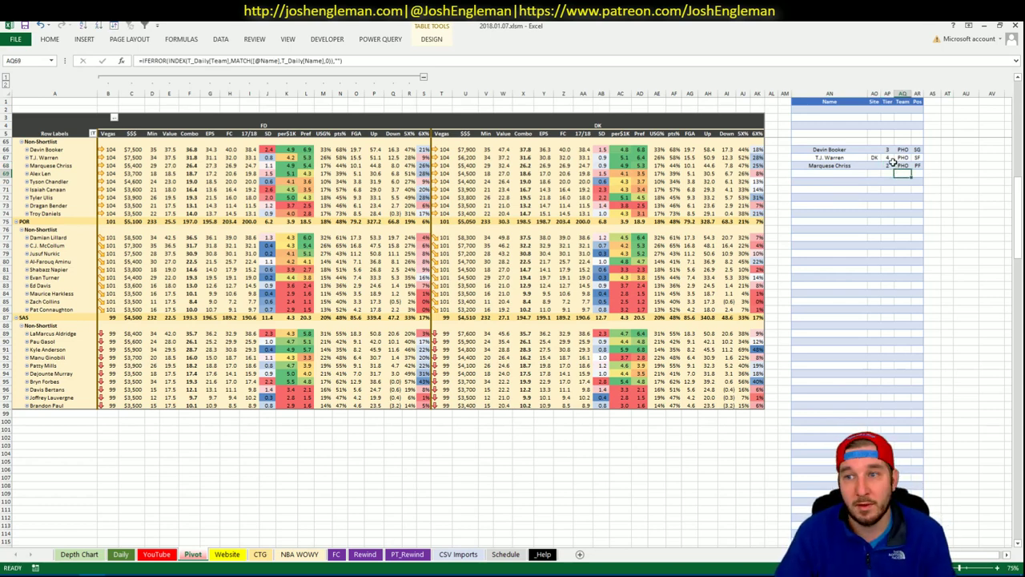
{"action": "left_click", "coordinate": [887, 165]}
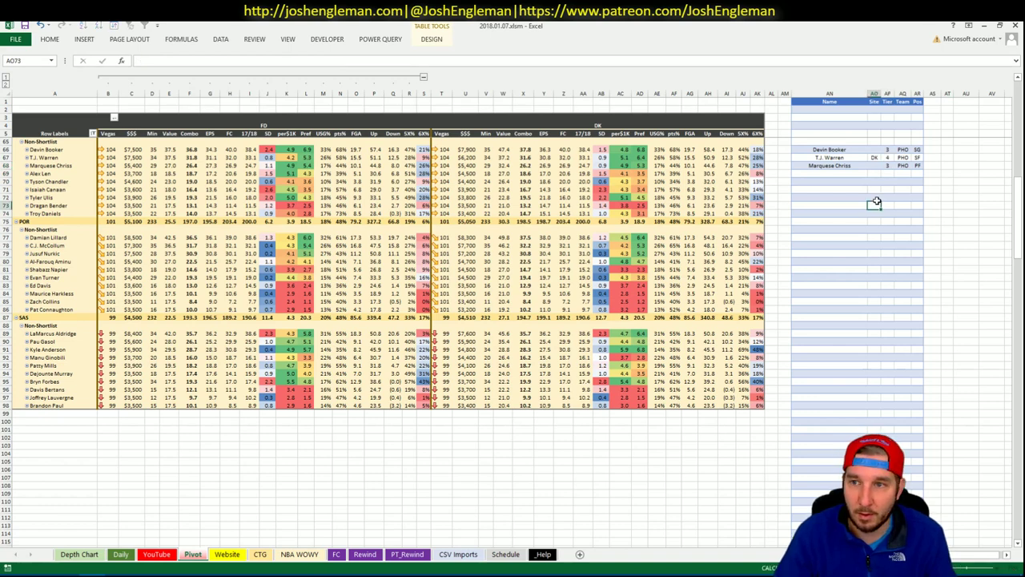
{"action": "left_click", "coordinate": [830, 175]}
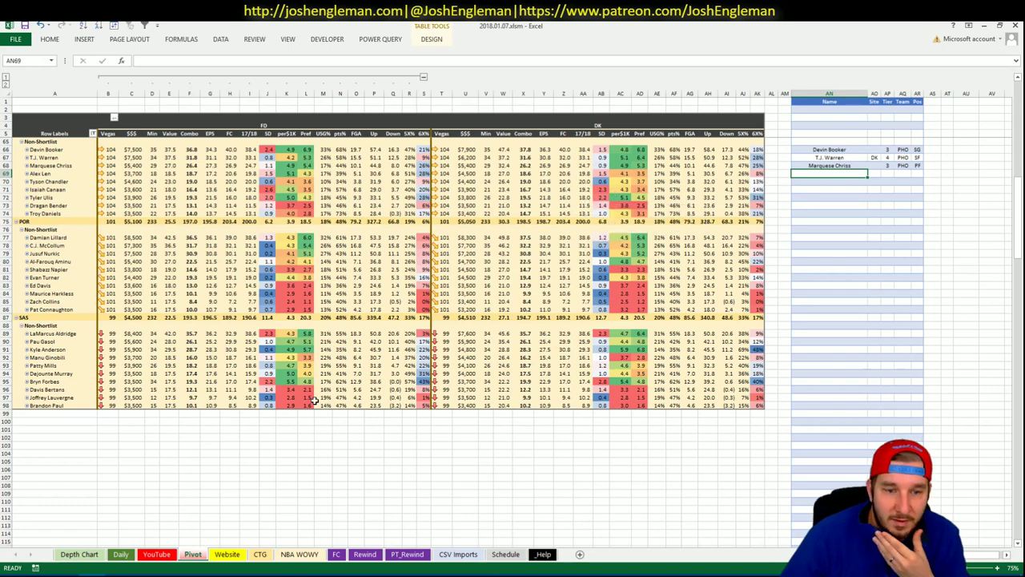
Compare the YouTube minutes table against the Pivot sheet's DK projections.
{"action": "left_click", "coordinate": [158, 555]}
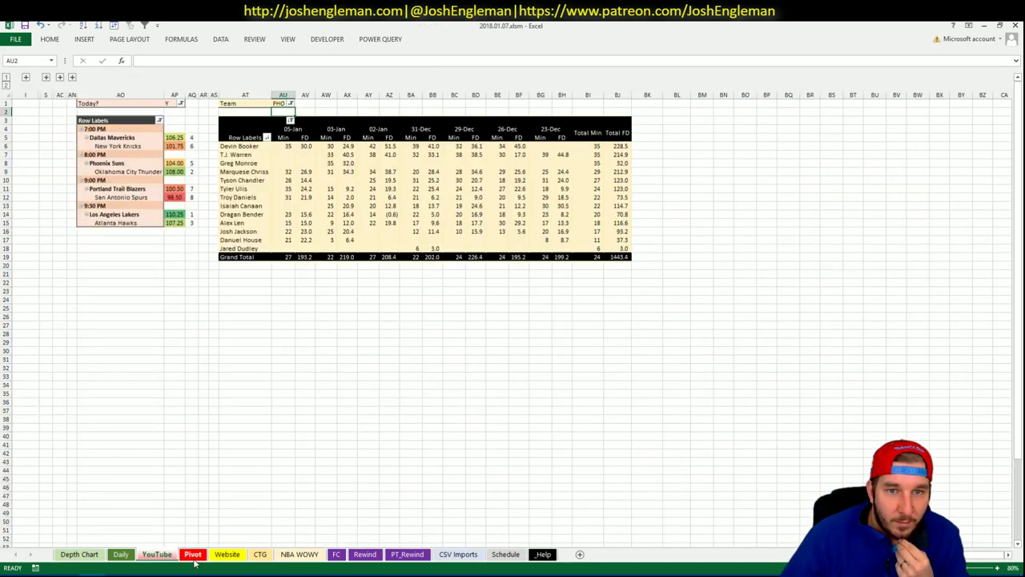
{"action": "left_click", "coordinate": [193, 554]}
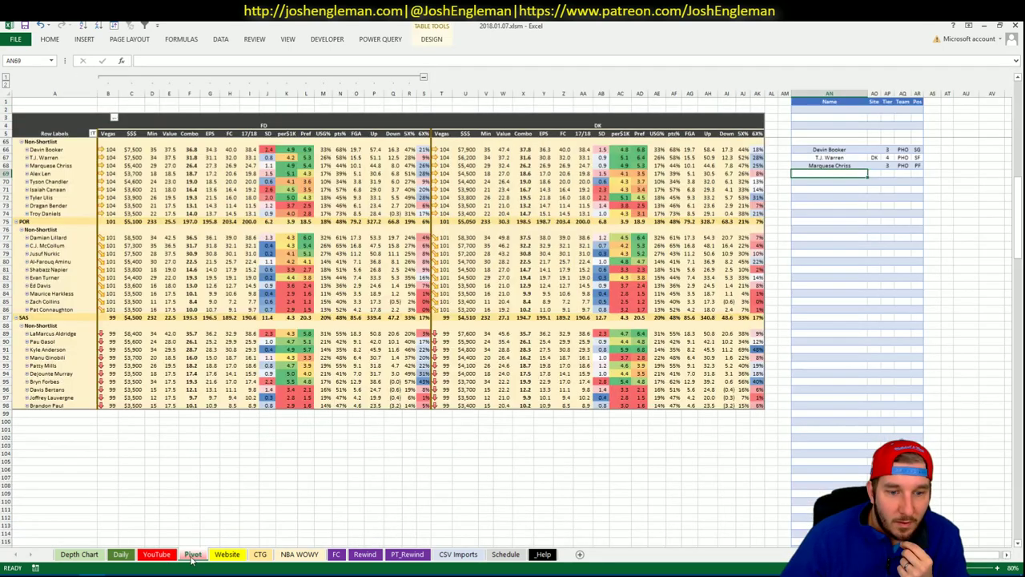
{"action": "left_click", "coordinate": [162, 556]}
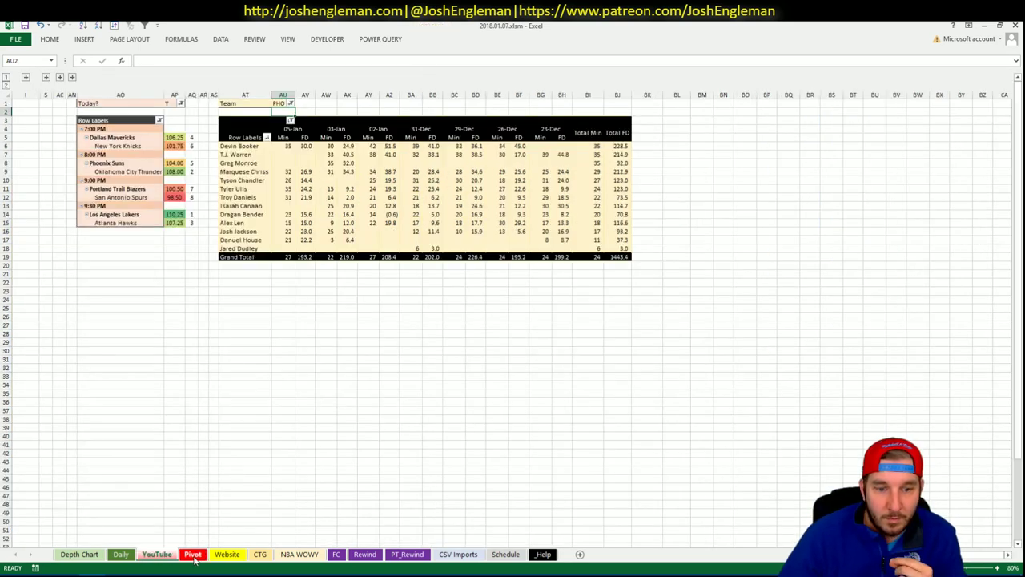
{"action": "left_click", "coordinate": [193, 554]}
{"action": "left_click", "coordinate": [700, 191]}
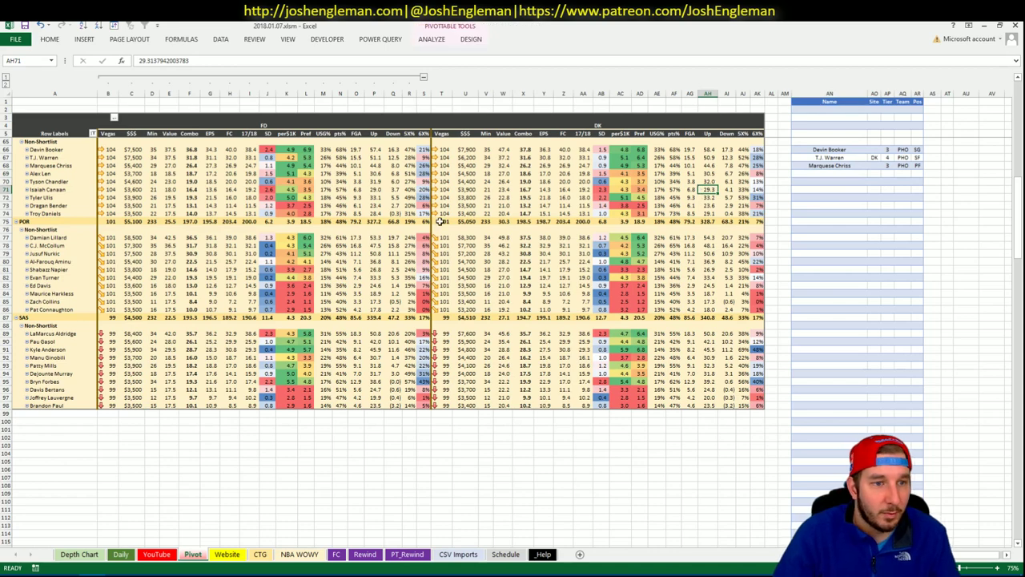
{"action": "scroll", "coordinate": [439, 221], "scroll_direction": "up", "scroll_amount": 7}
{"action": "scroll", "coordinate": [438, 221], "scroll_direction": "down", "scroll_amount": 3}
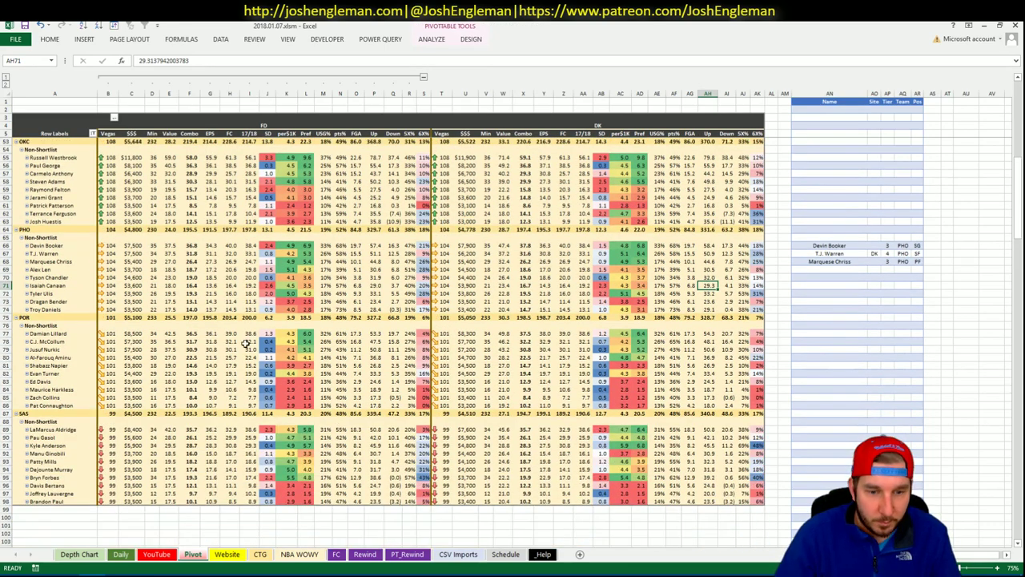
Set the CTG sheet's opponent cell to PHO.
{"action": "left_click", "coordinate": [260, 555]}
{"action": "left_click", "coordinate": [118, 141]}
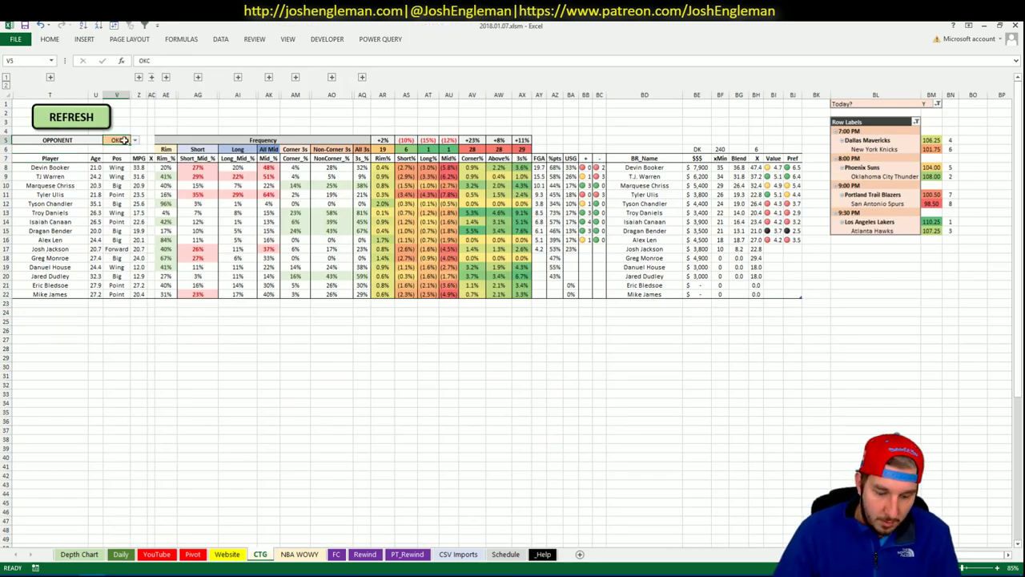
{"action": "type", "text": "PHO"}
{"action": "key", "text": "Return"}
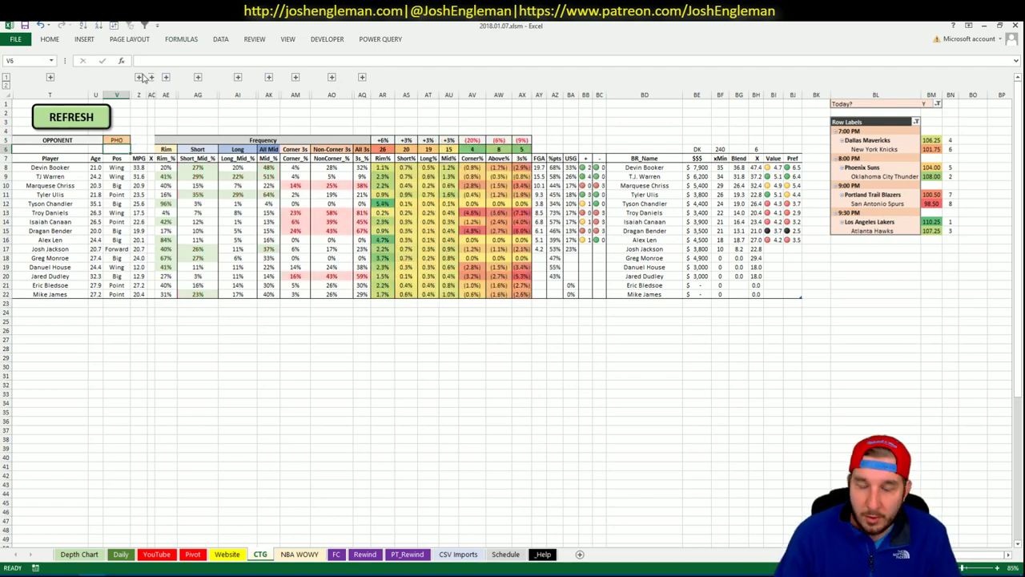
Search 'thunde', open the Oklahoma City Thunder page and select their Shooting: Frequency table.
{"action": "key", "text": "alt+Tab"}
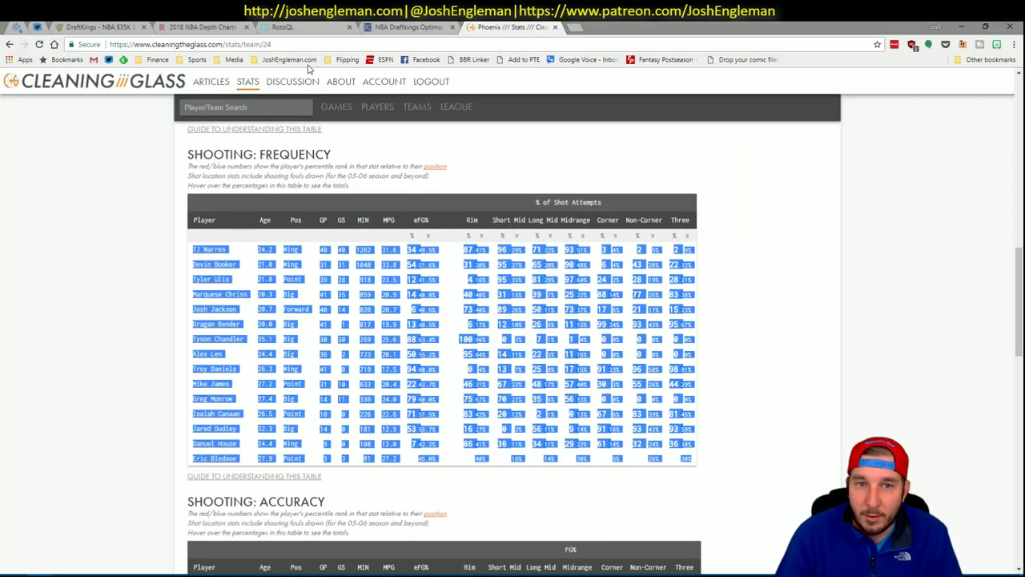
{"action": "left_click", "coordinate": [250, 107]}
{"action": "type", "text": "thunde"}
{"action": "key", "text": "Down"}
{"action": "key", "text": "Return"}
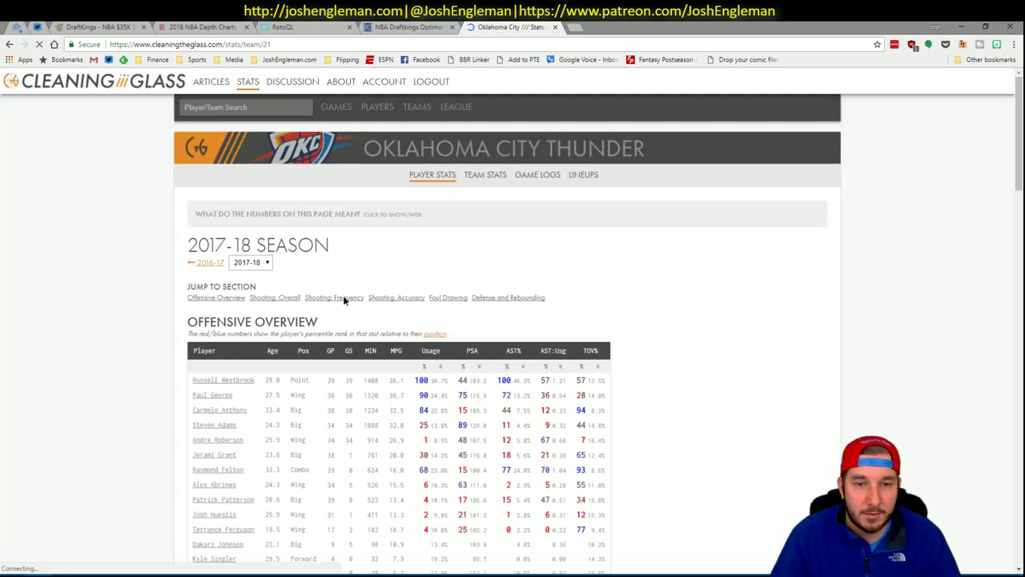
{"action": "left_click", "coordinate": [343, 296]}
{"action": "left_click_drag", "start_coordinate": [708, 447], "coordinate": [194, 249]}
Run the CTG sheet's REFRESH macro to load the Thunder data, then show Pivot.
{"action": "key", "text": "alt+Tab"}
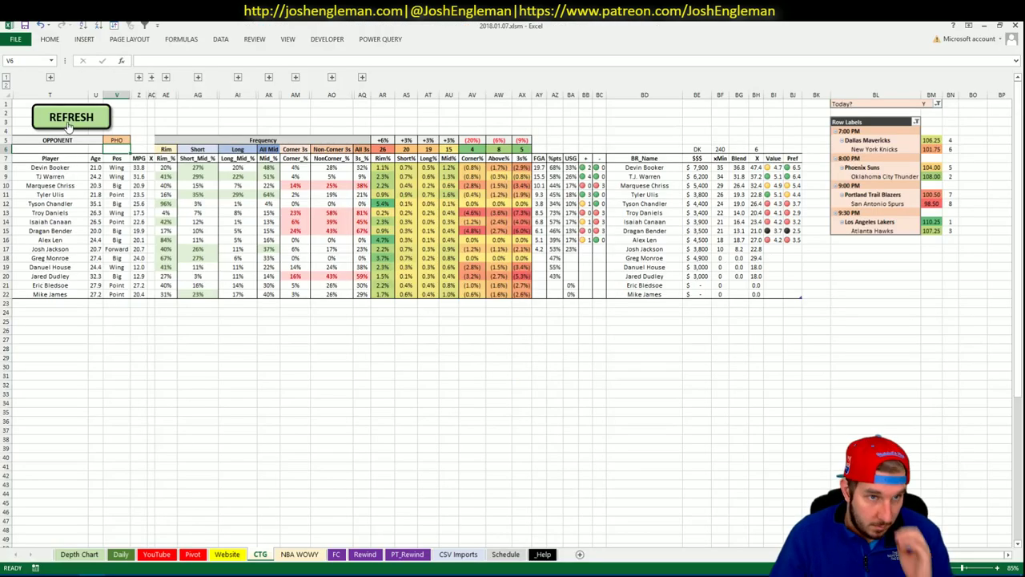
{"action": "left_click", "coordinate": [70, 118]}
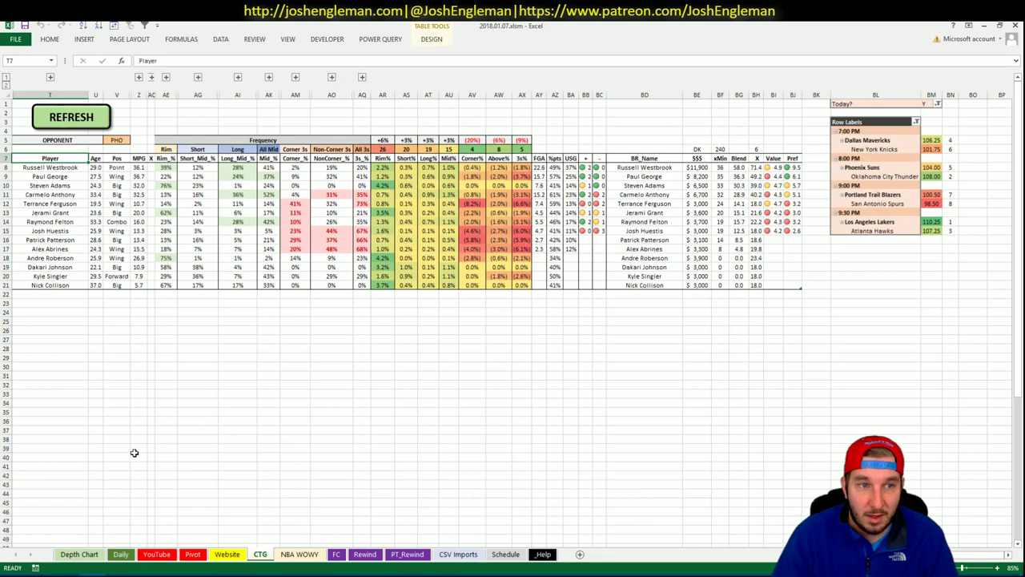
{"action": "left_click", "coordinate": [192, 553]}
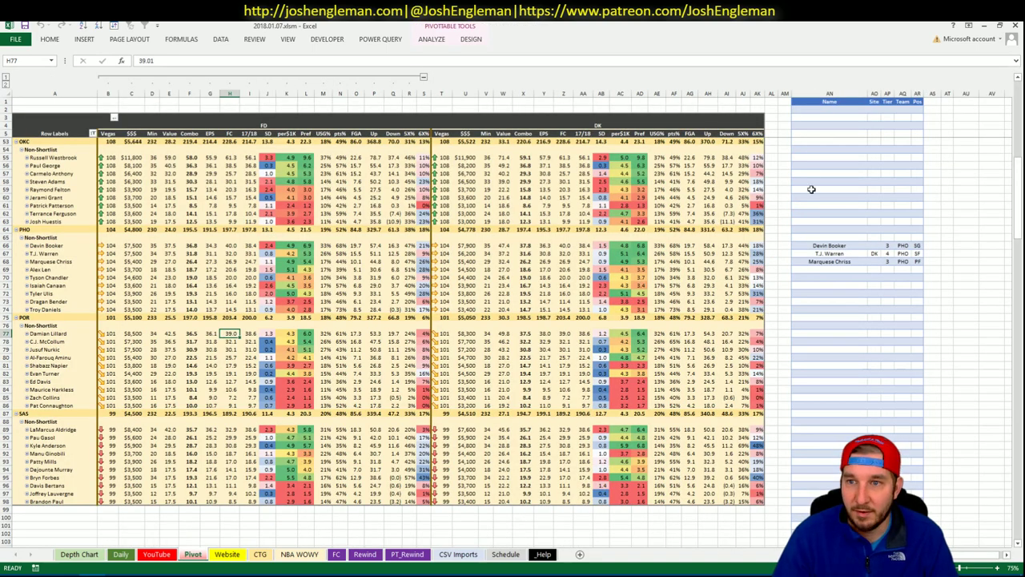
Enter Russell Westbrook in shortlist cell AN55 with tier 2.
{"action": "left_click", "coordinate": [814, 158]}
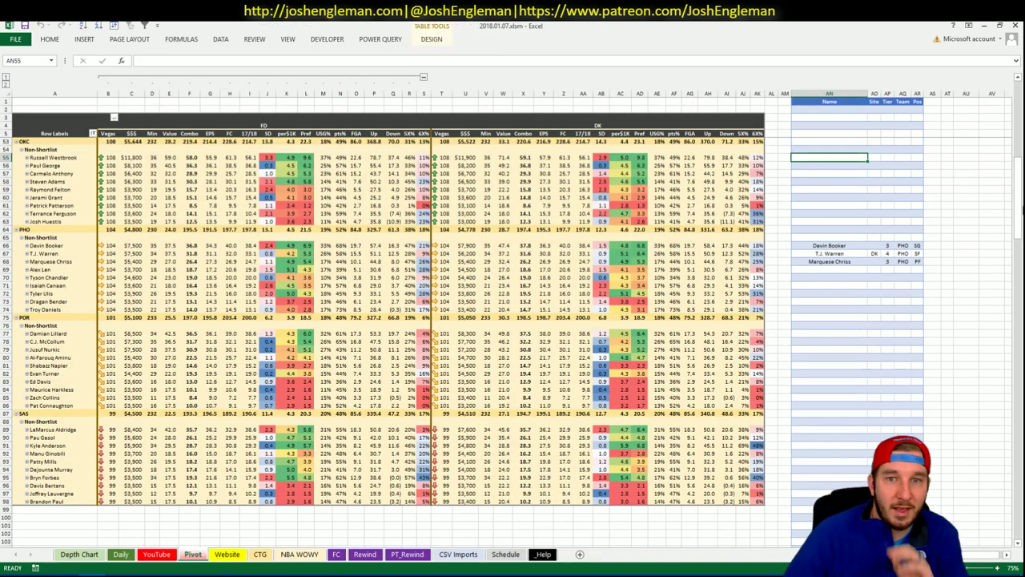
{"action": "type", "text": "Russell Westbrook"}
{"action": "key", "text": "Return"}
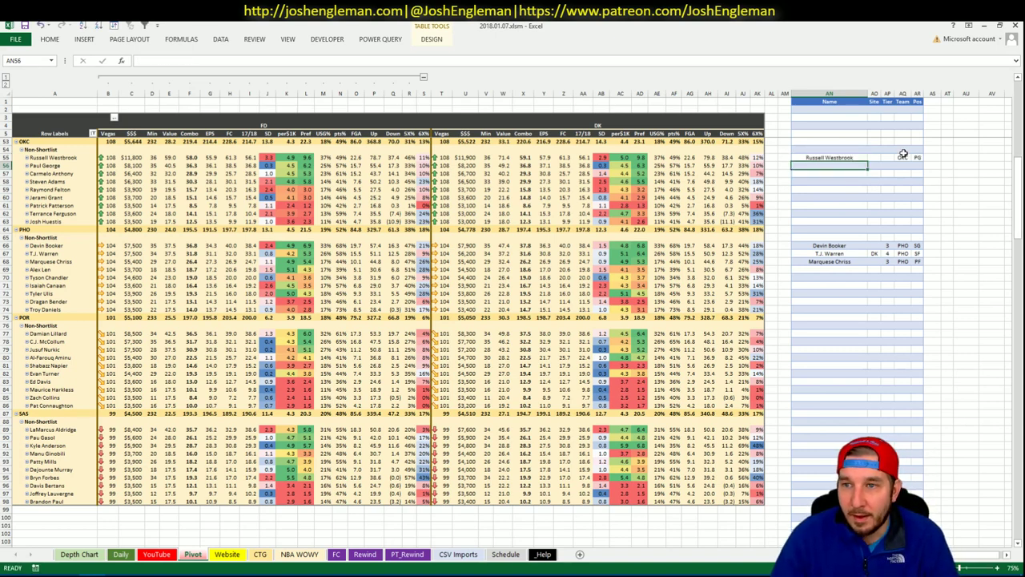
{"action": "left_click", "coordinate": [887, 158]}
{"action": "type", "text": "2"}
{"action": "left_click", "coordinate": [833, 165]}
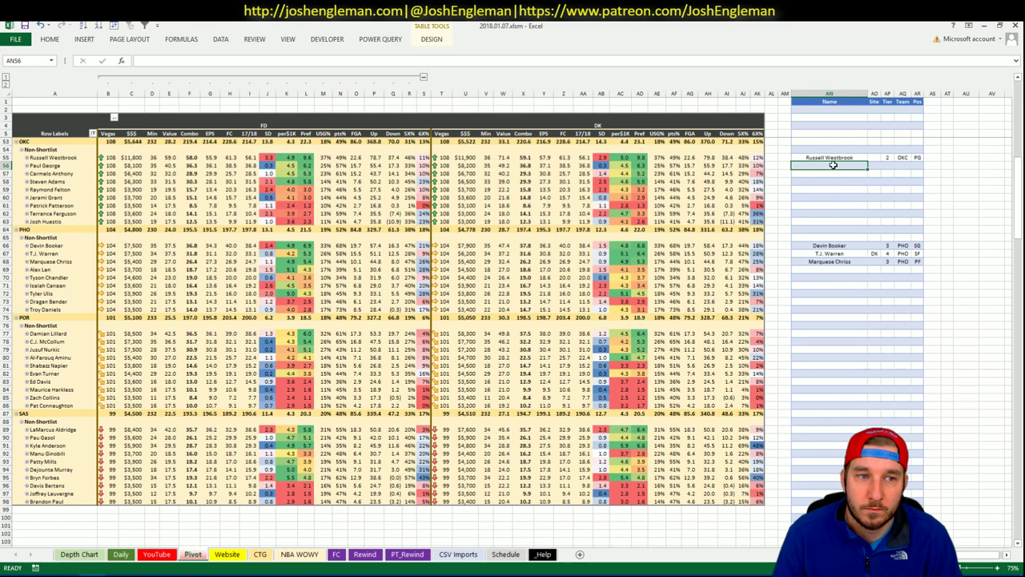
Filter the minutes pivot's Team field to OKC.
{"action": "left_click", "coordinate": [190, 555]}
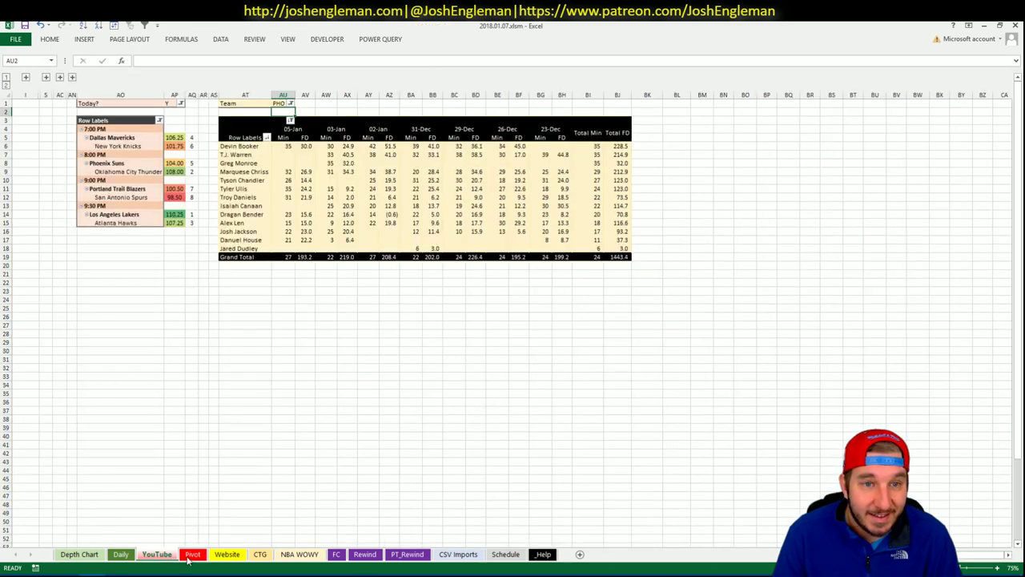
{"action": "left_click", "coordinate": [287, 104]}
{"action": "type", "text": "OKC"}
{"action": "key", "text": "Return"}
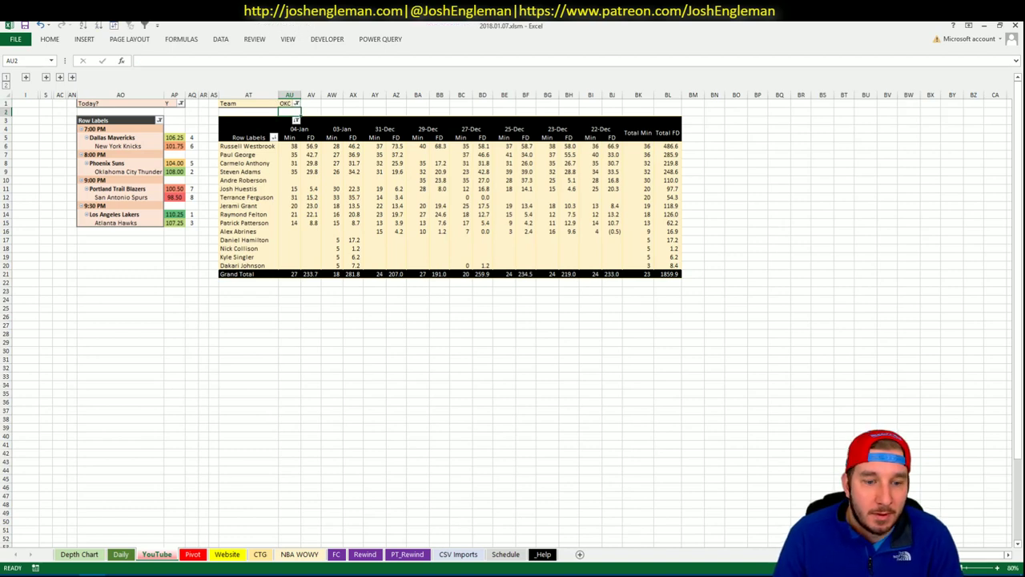
{"action": "left_click", "coordinate": [159, 554]}
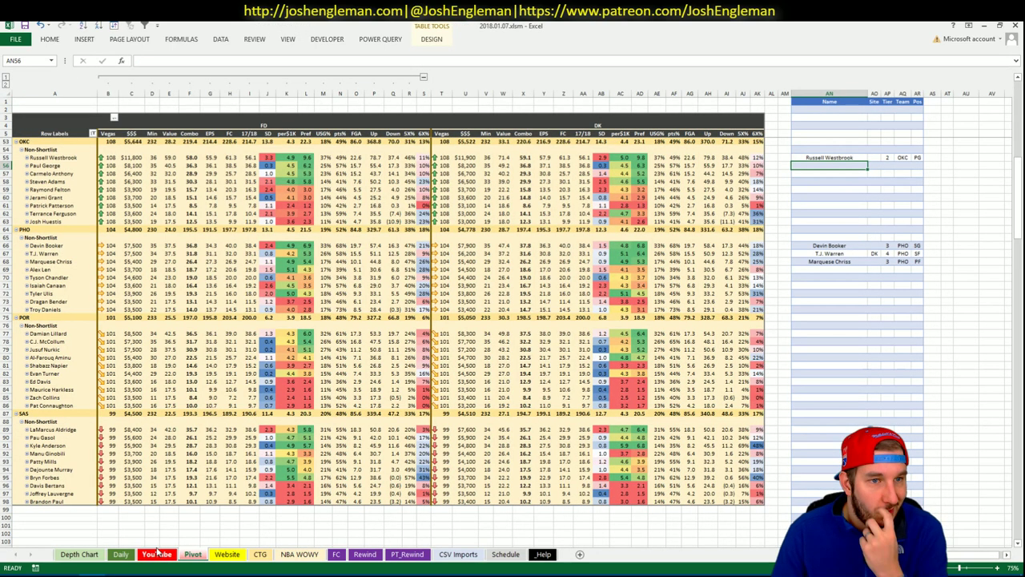
{"action": "key", "text": "ctrl+Page_Down"}
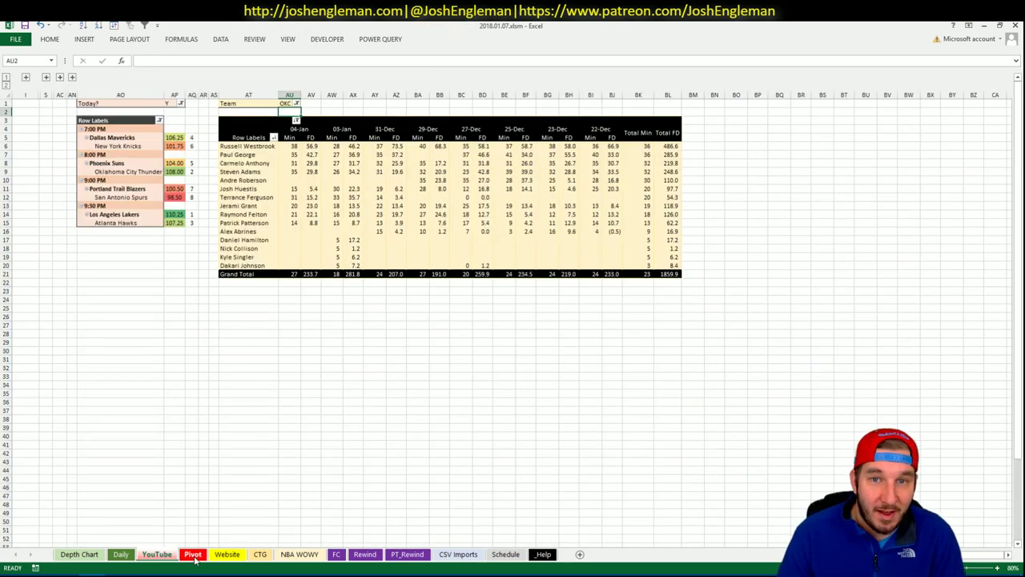
{"action": "left_click", "coordinate": [195, 556]}
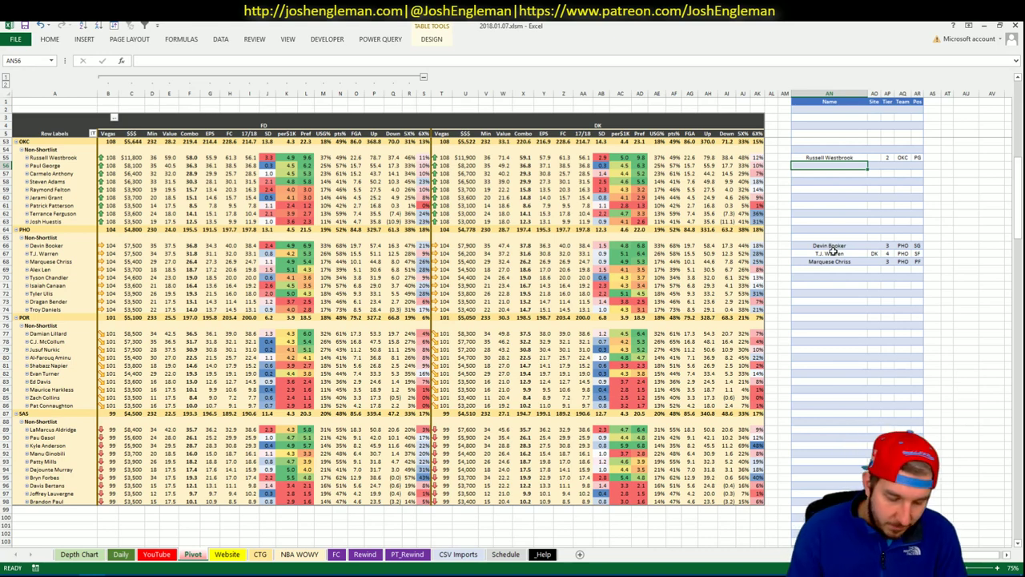
Shortlist Paul George, and Steven Adams at tier 2 after correcting his spelling.
{"action": "type", "text": "Paul"}
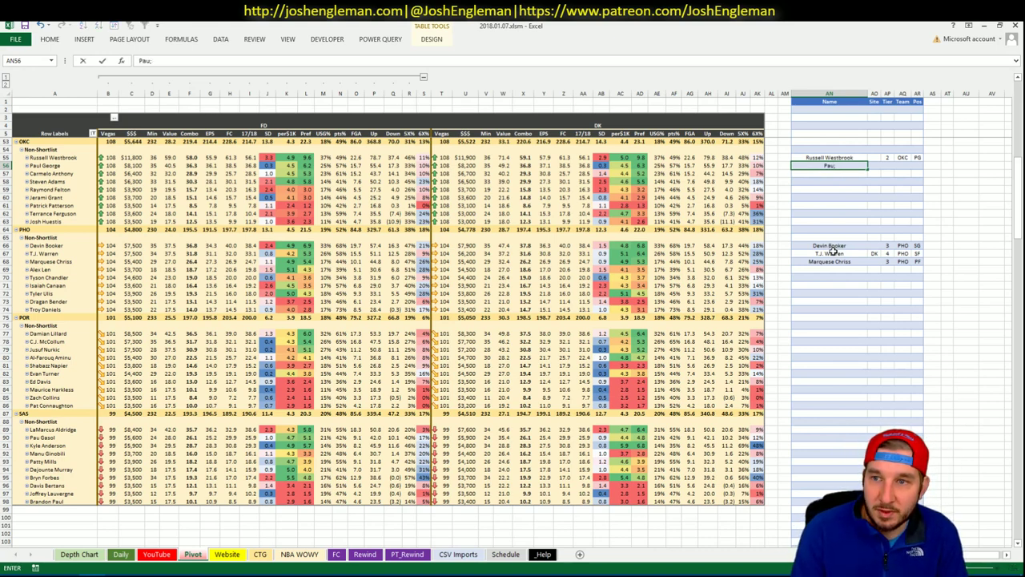
{"action": "type", "text": " George"}
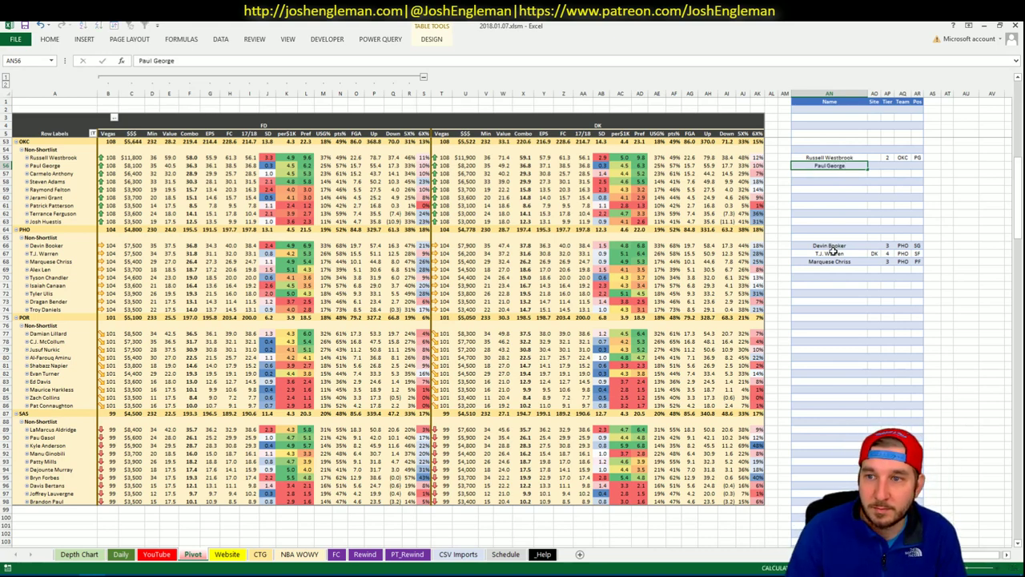
{"action": "key", "text": "Tab"}
{"action": "key", "text": "Tab"}
{"action": "key", "text": "Return"}
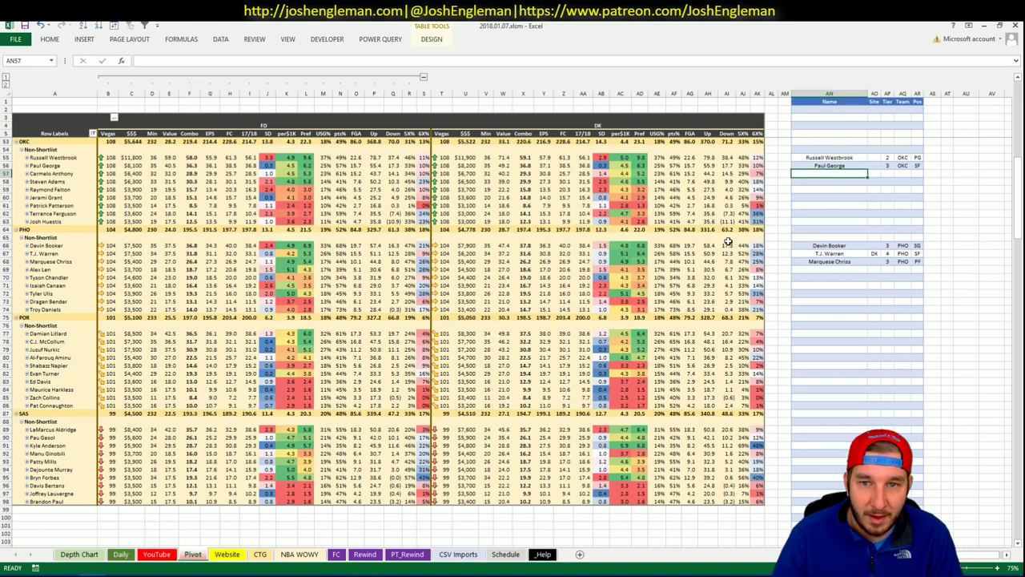
{"action": "left_click", "coordinate": [170, 555]}
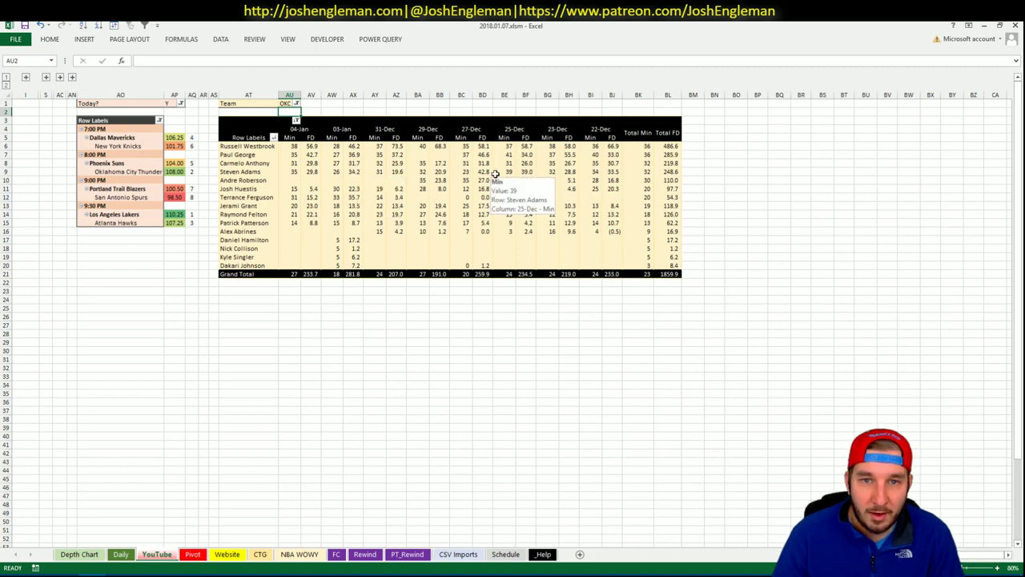
{"action": "left_click", "coordinate": [192, 553]}
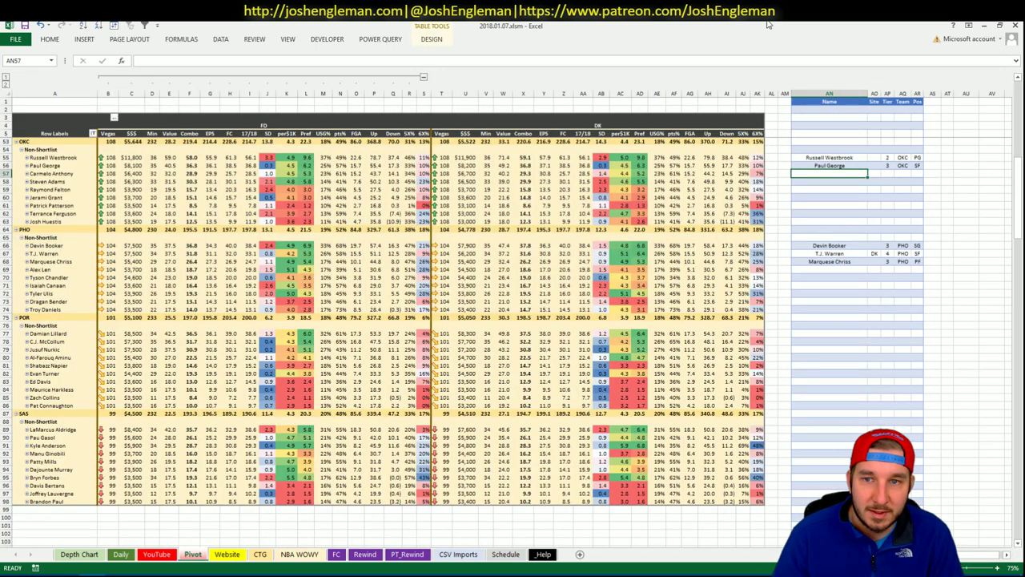
{"action": "type", "text": "Steve Adams"}
{"action": "key", "text": "ctrl+Return"}
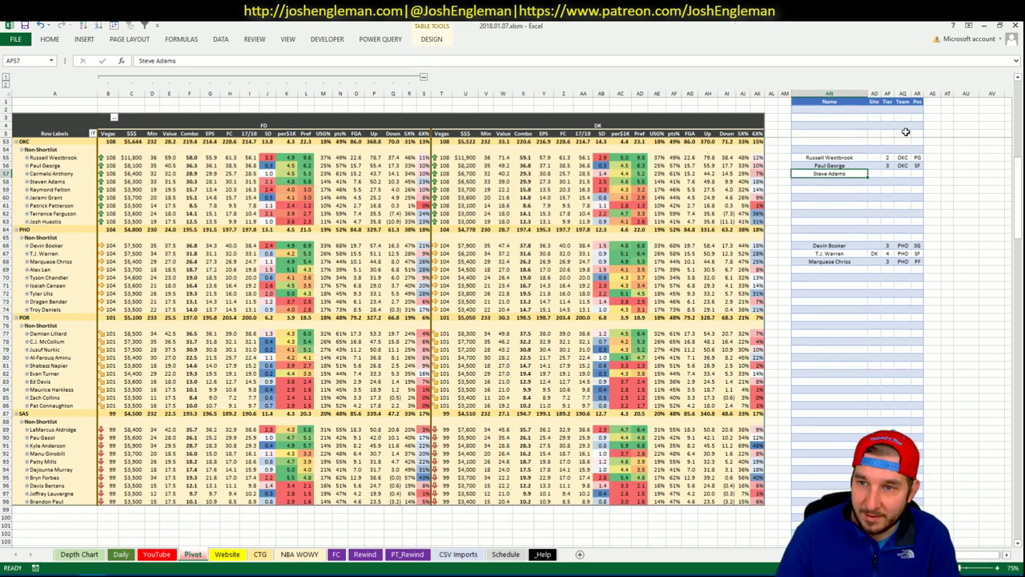
{"action": "key", "text": "F2"}
{"action": "type", "text": "n"}
{"action": "key", "text": "Tab"}
{"action": "key", "text": "Tab"}
{"action": "type", "text": "2"}
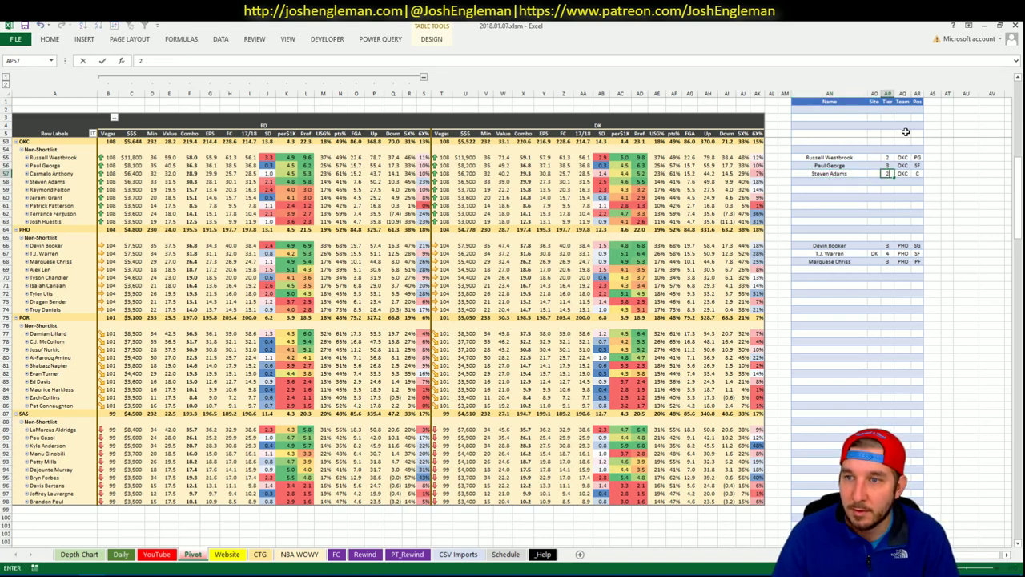
{"action": "key", "text": "Return"}
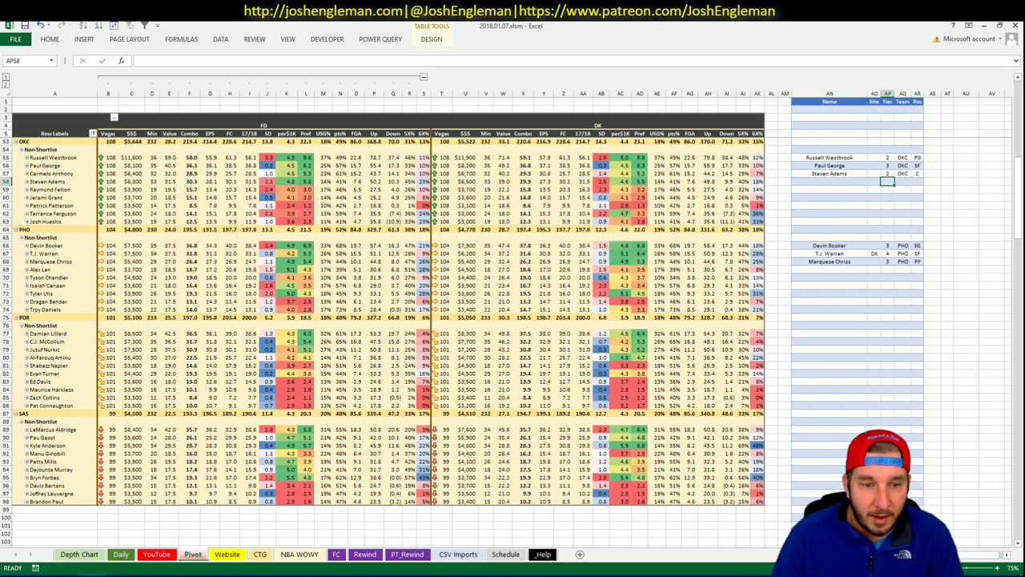
Type Terrence Ferguson into the next shortlist name cell.
{"action": "left_click", "coordinate": [157, 554]}
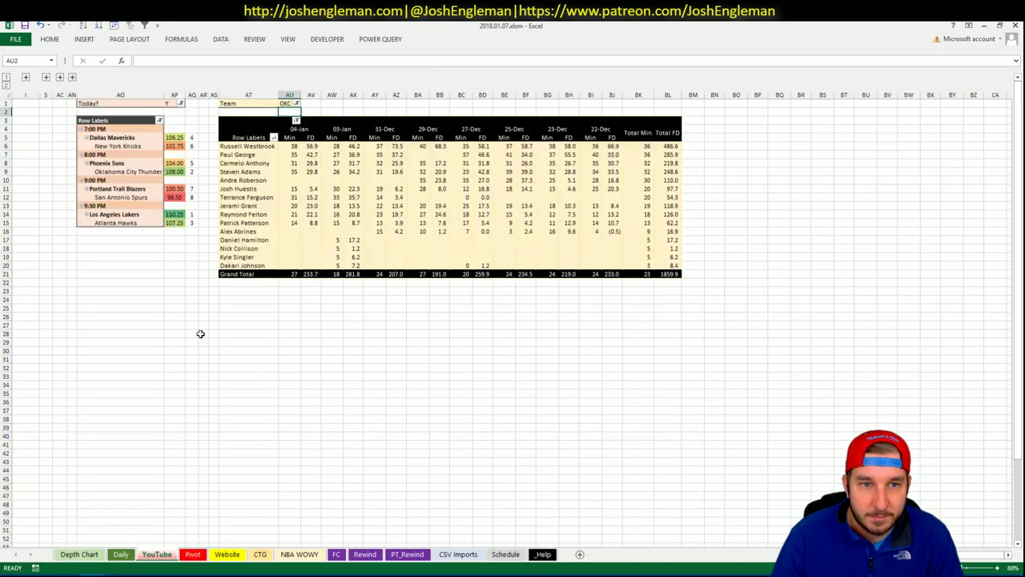
{"action": "left_click", "coordinate": [193, 554]}
{"action": "left_click", "coordinate": [809, 182]}
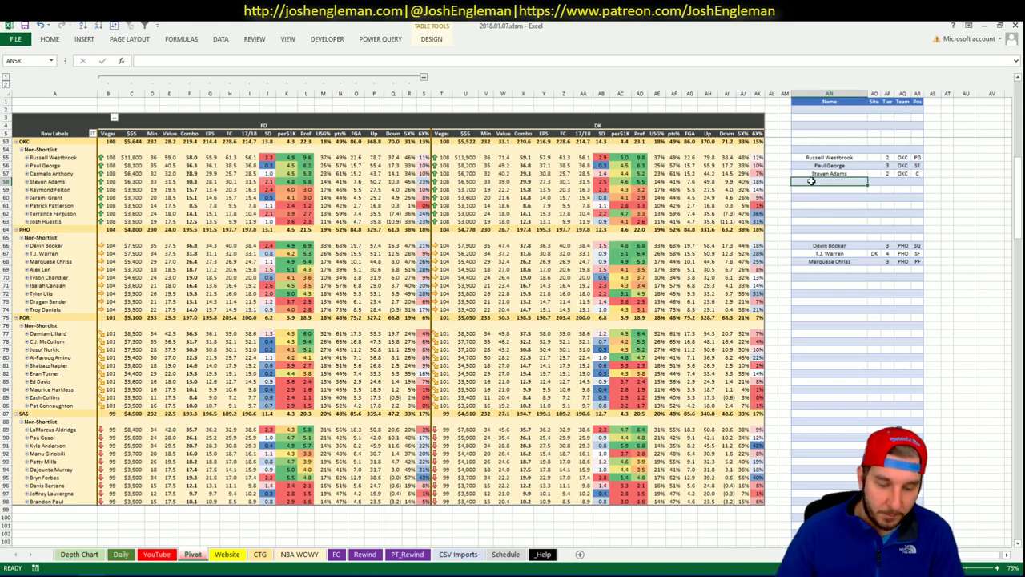
{"action": "type", "text": "Terrence Ferguson"}
{"action": "key", "text": "Return"}
{"action": "key", "text": "Tab"}
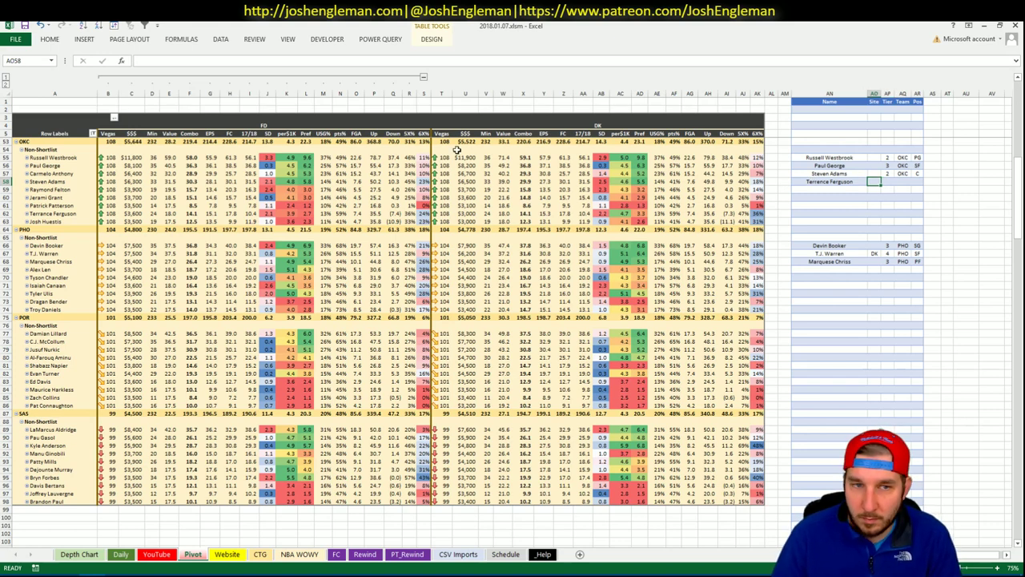
Replace Ferguson's name with the pivot's exact spelling, then set site DK and tier 3.
{"action": "left_click", "coordinate": [66, 213]}
{"action": "key", "text": "ctrl+c"}
{"action": "left_click", "coordinate": [812, 183]}
{"action": "right_click", "coordinate": [813, 184]}
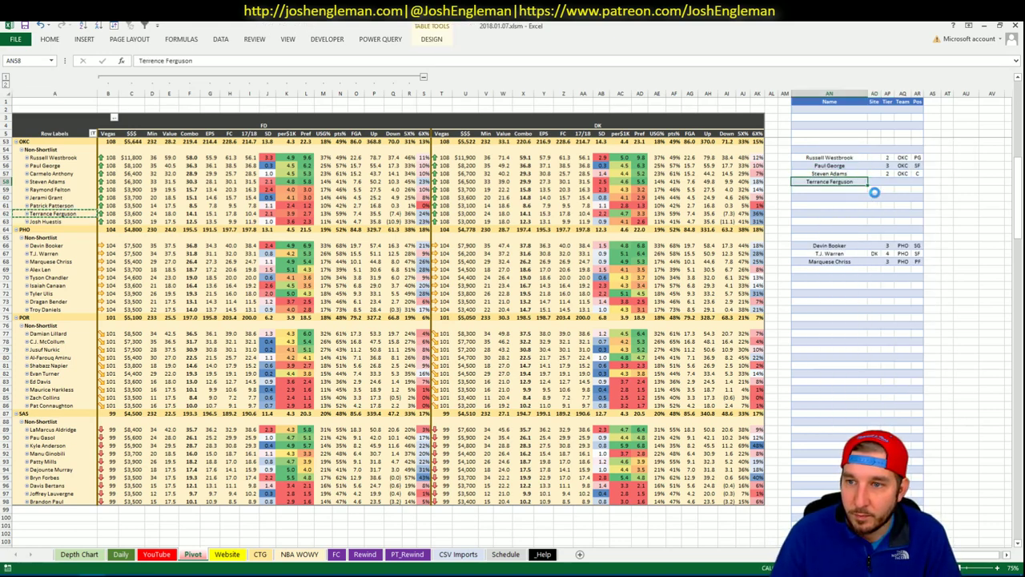
{"action": "left_click", "coordinate": [875, 182]}
{"action": "type", "text": "DK"}
{"action": "key", "text": "Tab"}
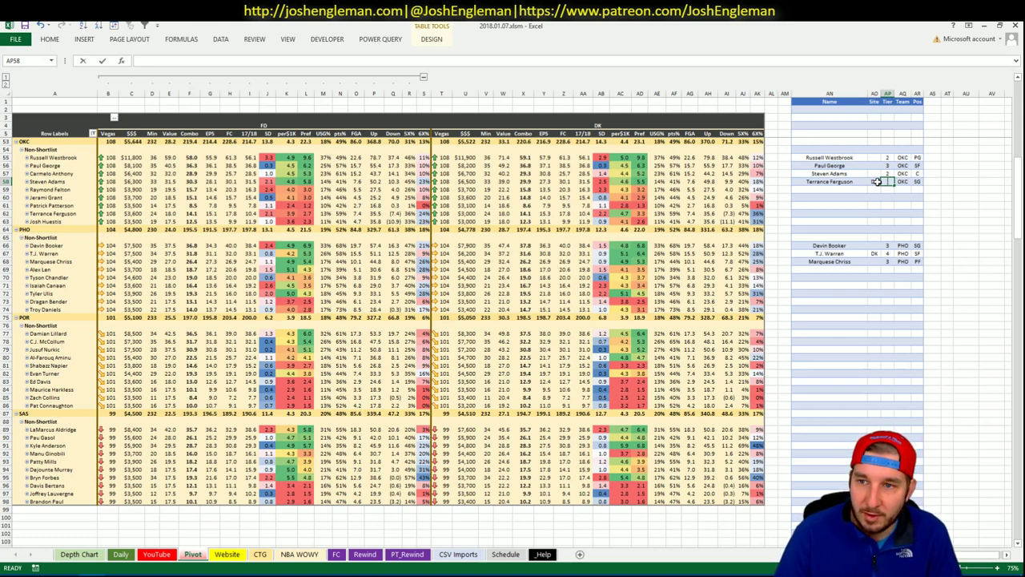
{"action": "type", "text": "3"}
{"action": "key", "text": "Left"}
{"action": "key", "text": "Left"}
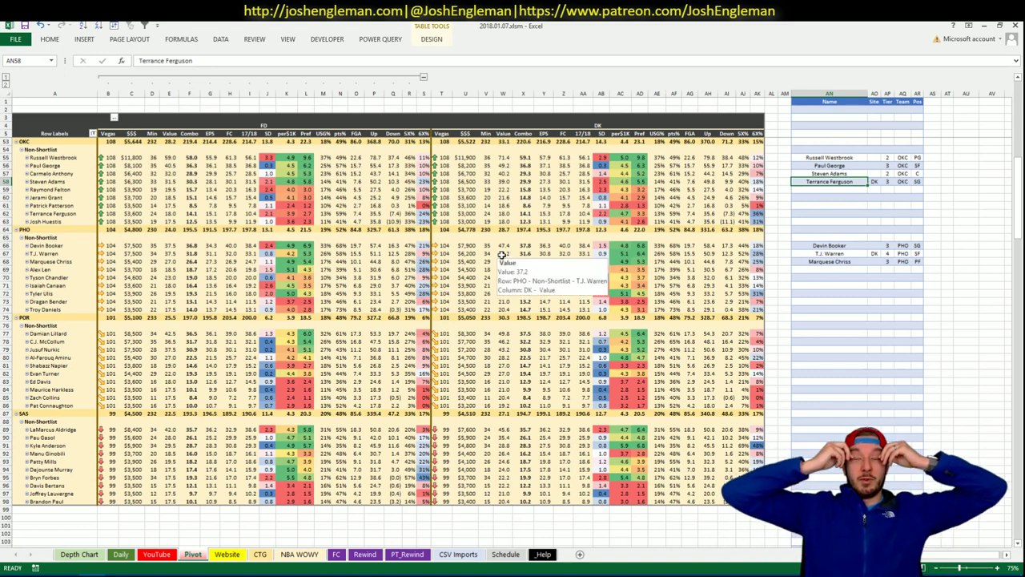
{"action": "left_click", "coordinate": [293, 301]}
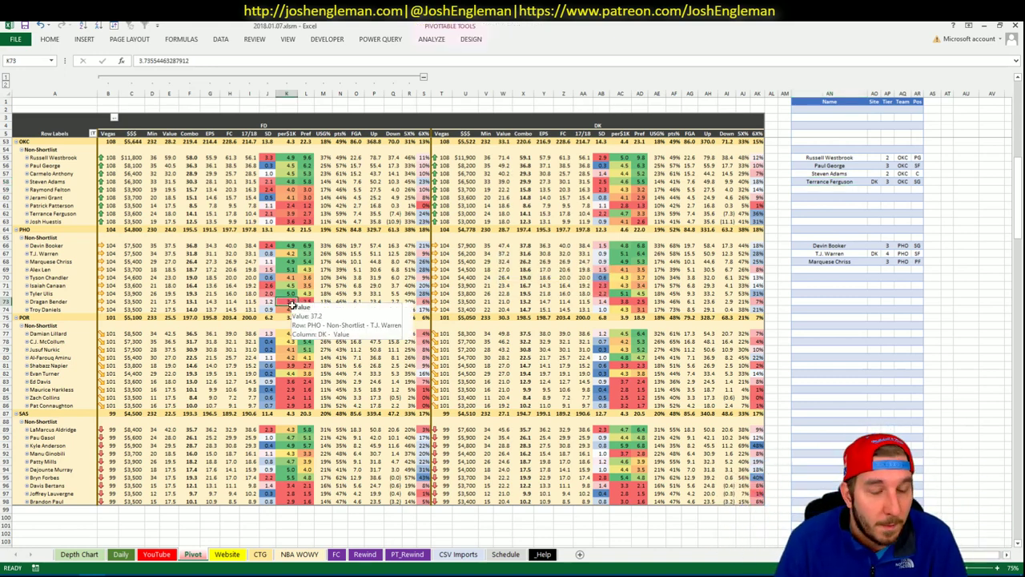
Change the CTG sheet's opponent cell V5 from PHO to POR.
{"action": "left_click", "coordinate": [259, 554]}
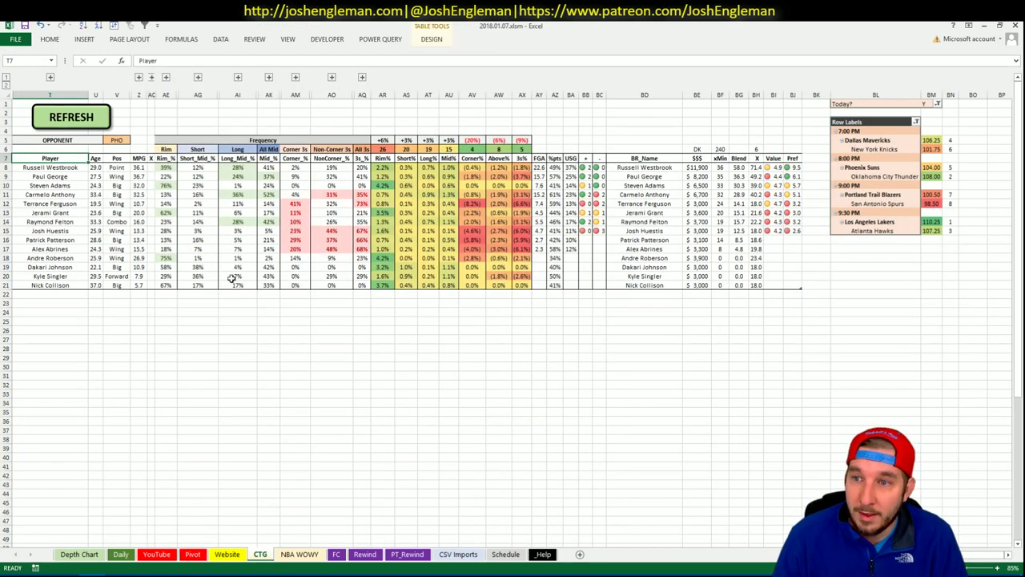
{"action": "left_click", "coordinate": [110, 139]}
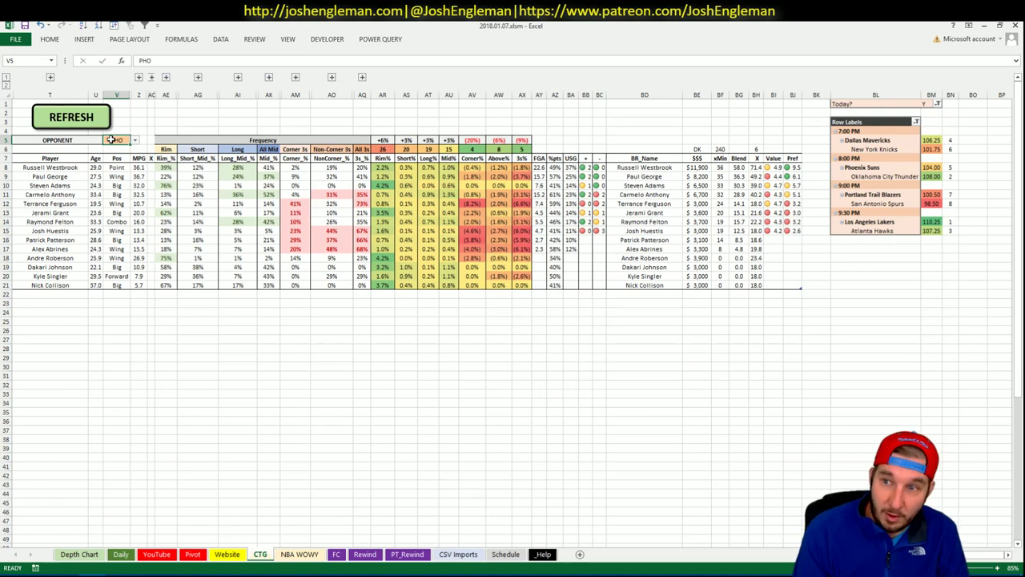
{"action": "type", "text": "PO"}
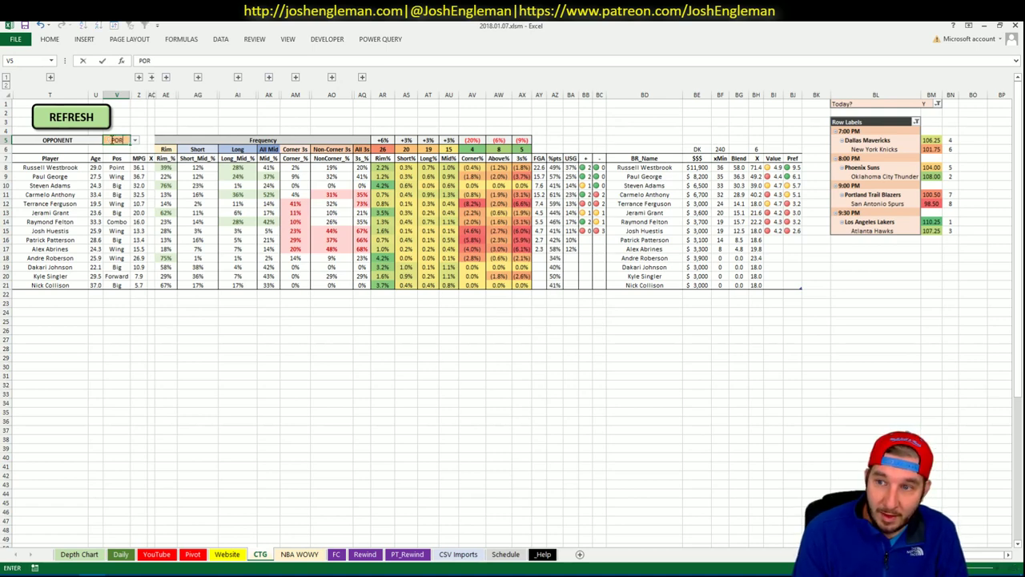
{"action": "key", "text": "Return"}
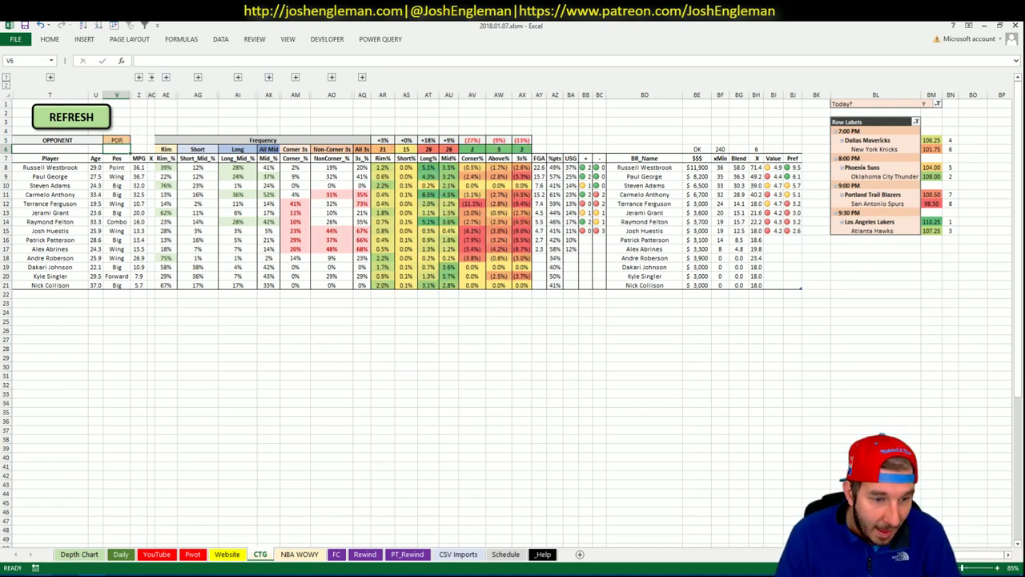
{"action": "key", "text": "alt+Tab"}
Open the sbrodds.com betting odds in a new browser tab.
{"action": "left_click", "coordinate": [579, 28]}
{"action": "type", "text": "sbrodds.com"}
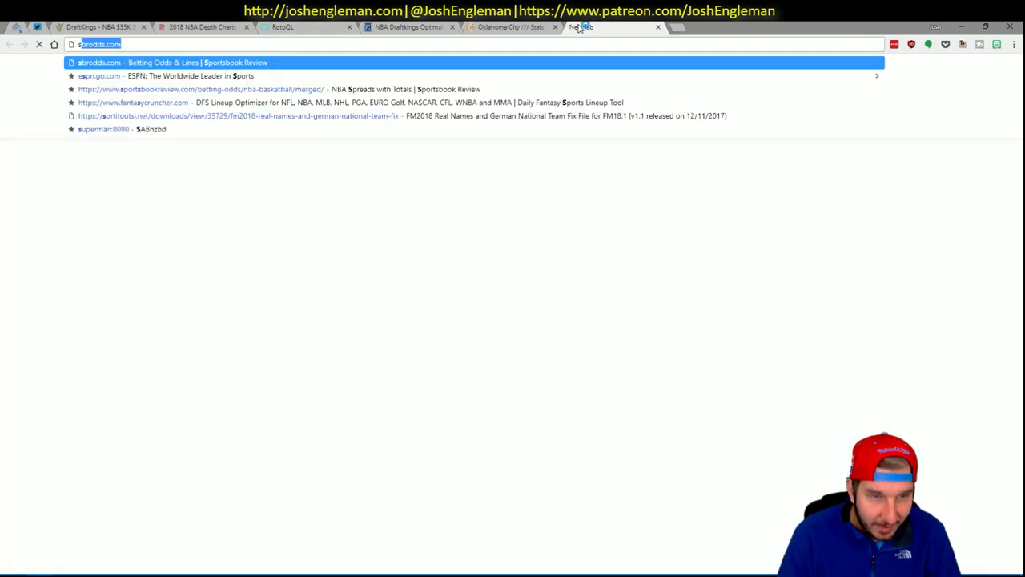
{"action": "key", "text": "Return"}
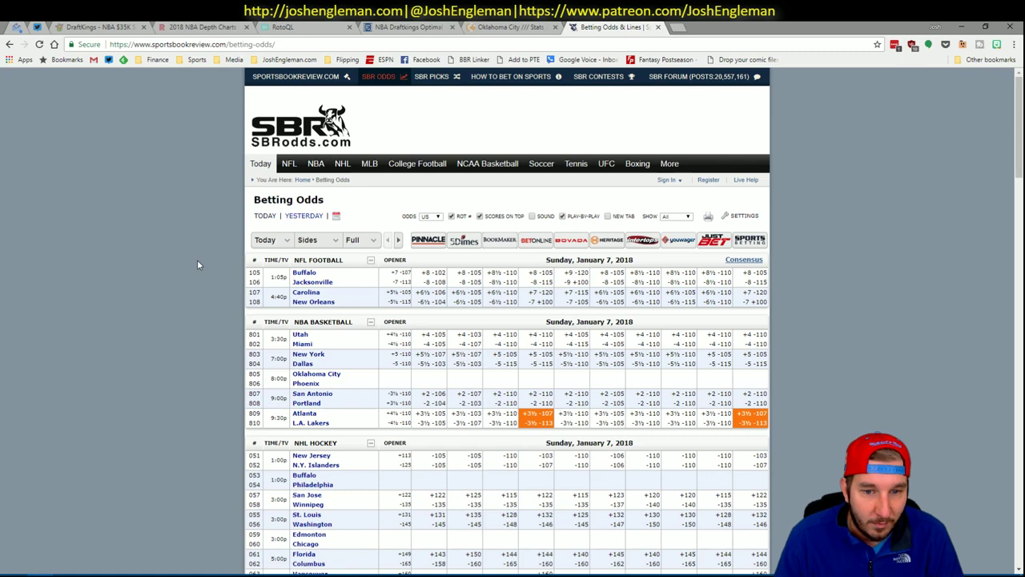
{"action": "left_click", "coordinate": [528, 26]}
{"action": "left_click", "coordinate": [393, 26]}
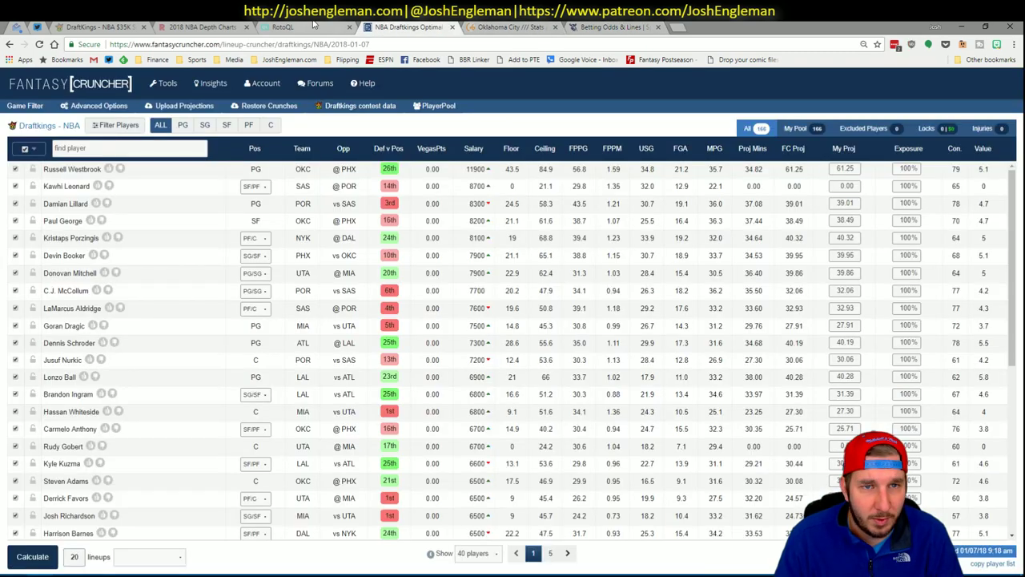
{"action": "key", "text": "alt+Tab"}
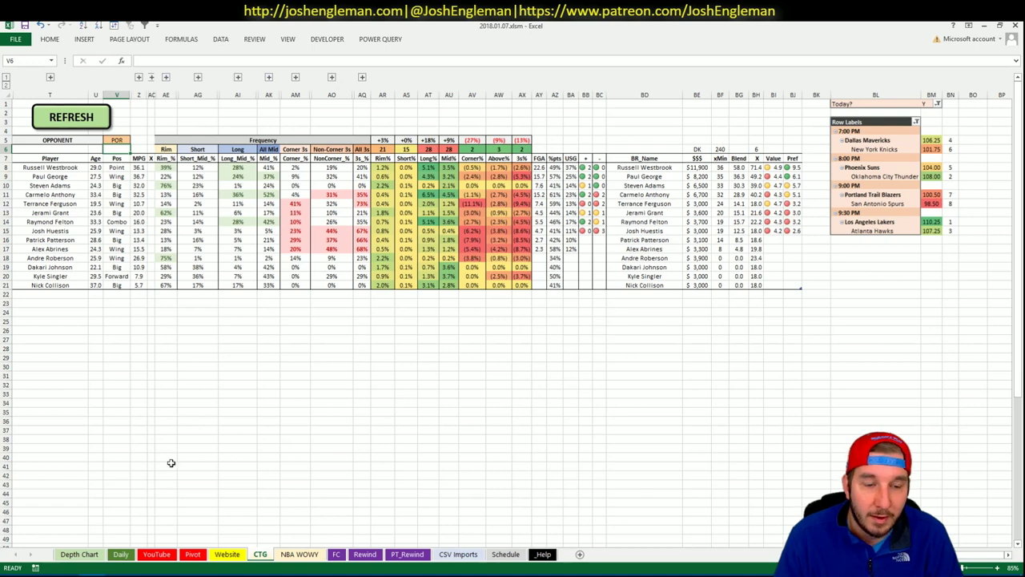
{"action": "key", "text": "alt+Tab"}
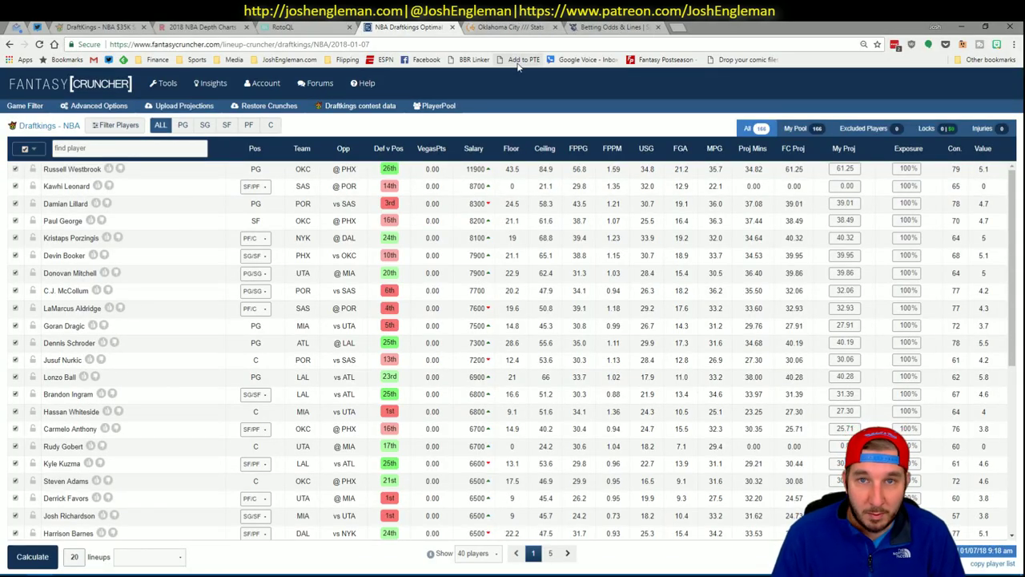
Load the Portland Trail Blazers page on Cleaning the Glass and select its Shooting: Frequency table.
{"action": "left_click", "coordinate": [512, 26]}
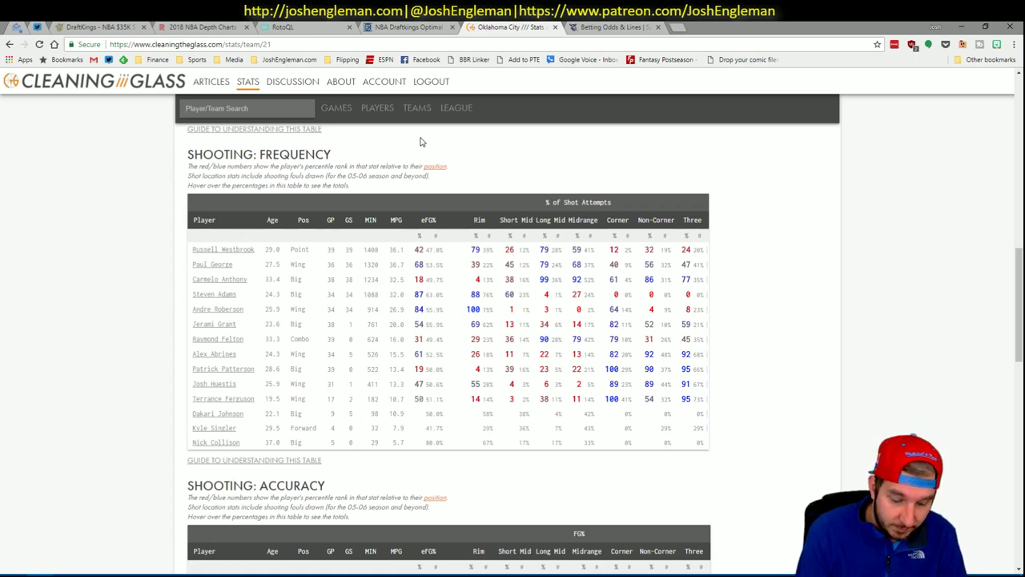
{"action": "type", "text": "port"}
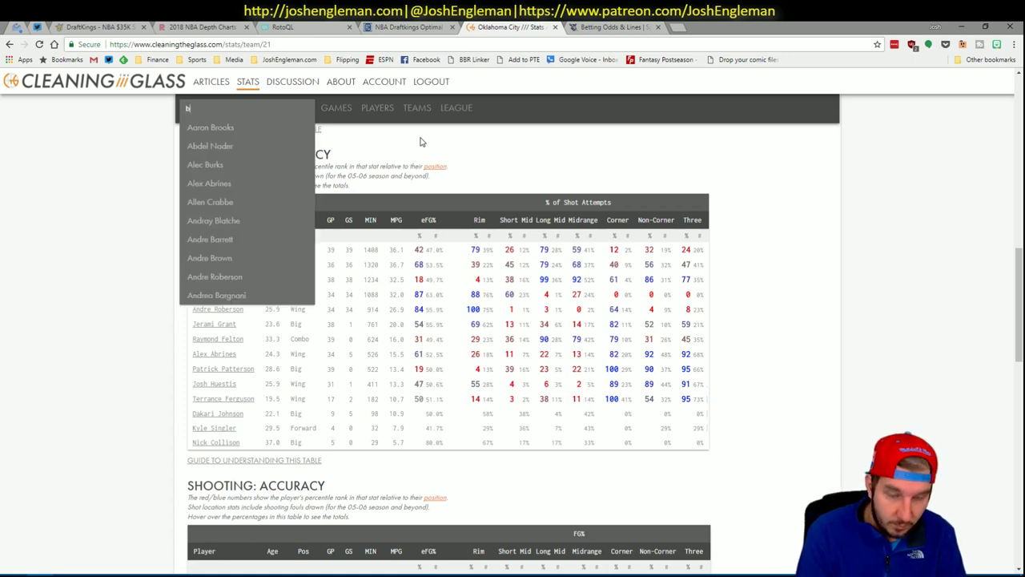
{"action": "key", "text": "Down"}
{"action": "key", "text": "Return"}
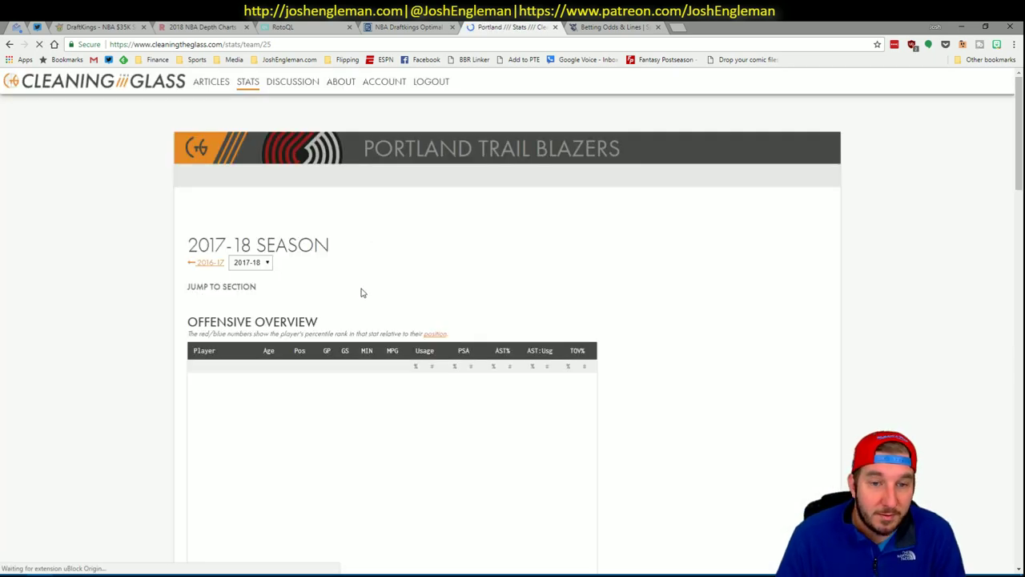
{"action": "scroll", "coordinate": [715, 360], "scroll_direction": "down", "scroll_amount": 6}
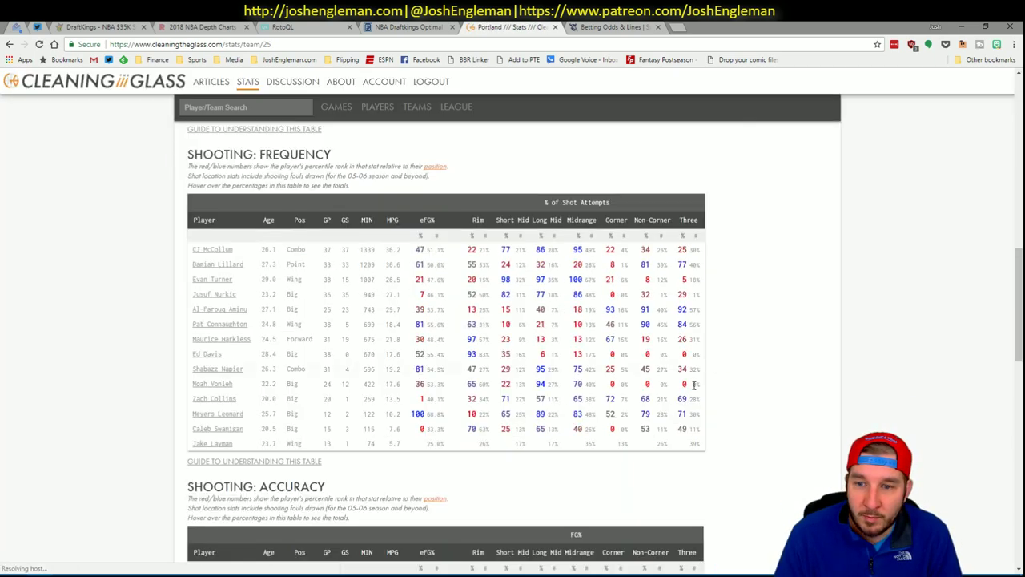
{"action": "left_click_drag", "start_coordinate": [694, 388], "coordinate": [192, 255]}
{"action": "key", "text": "alt+Tab"}
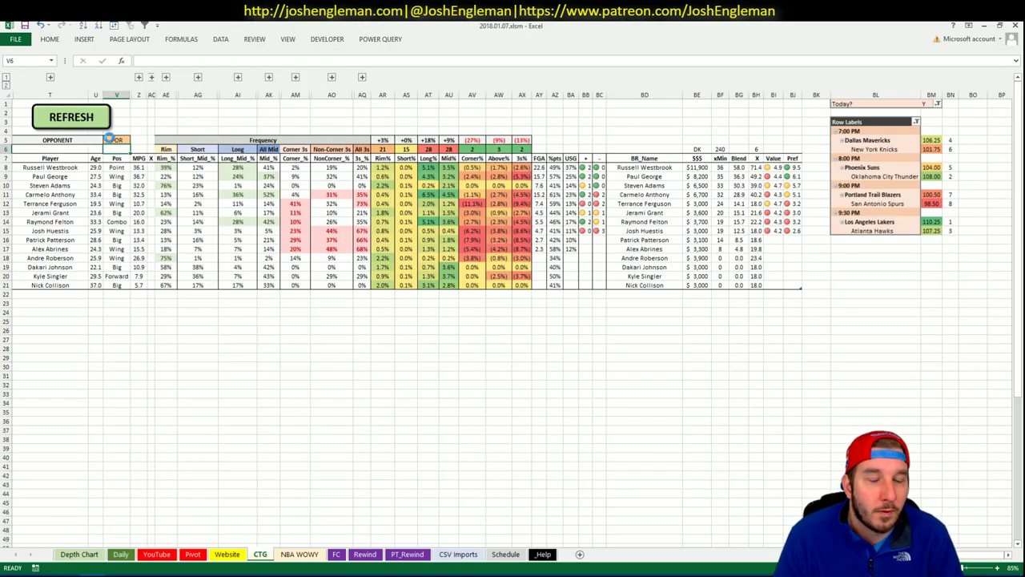
Enter SAS as the opponent in the CTG sheet's cell V5.
{"action": "left_click", "coordinate": [110, 137]}
{"action": "type", "text": "SAS"}
{"action": "key", "text": "Return"}
{"action": "left_click", "coordinate": [117, 139]}
{"action": "type", "text": "SAS"}
{"action": "left_click", "coordinate": [175, 478]}
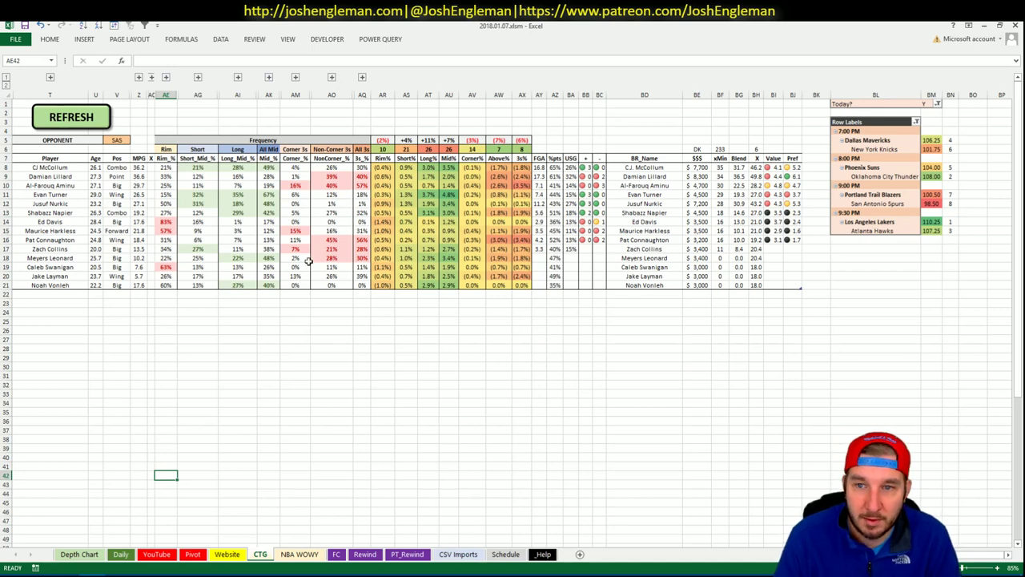
Add C.J. McCollum to the shortlist at tier 3.
{"action": "left_click", "coordinate": [192, 553]}
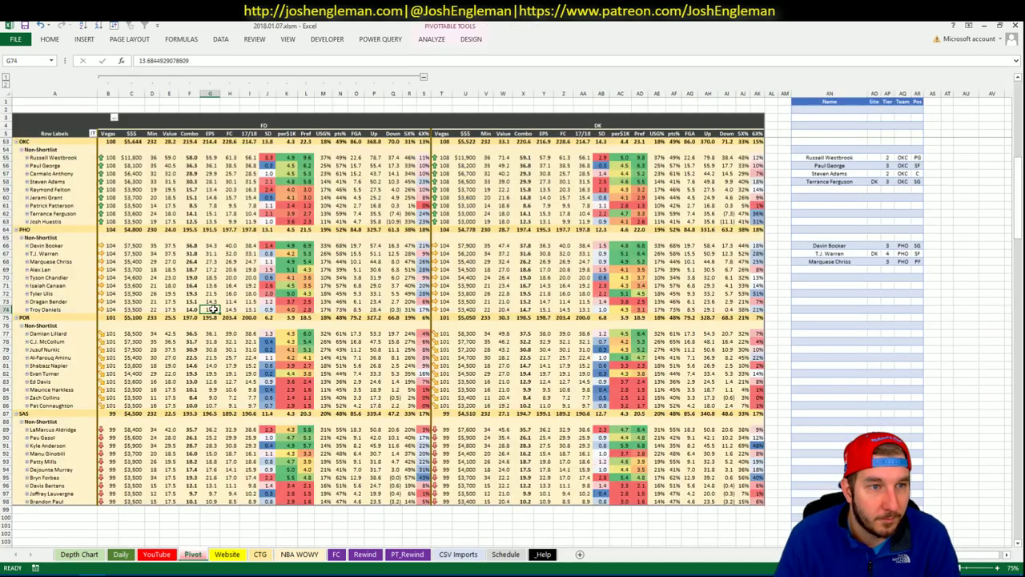
{"action": "scroll", "coordinate": [213, 309], "scroll_direction": "down", "scroll_amount": 10}
{"action": "scroll", "coordinate": [213, 309], "scroll_direction": "down", "scroll_amount": 6}
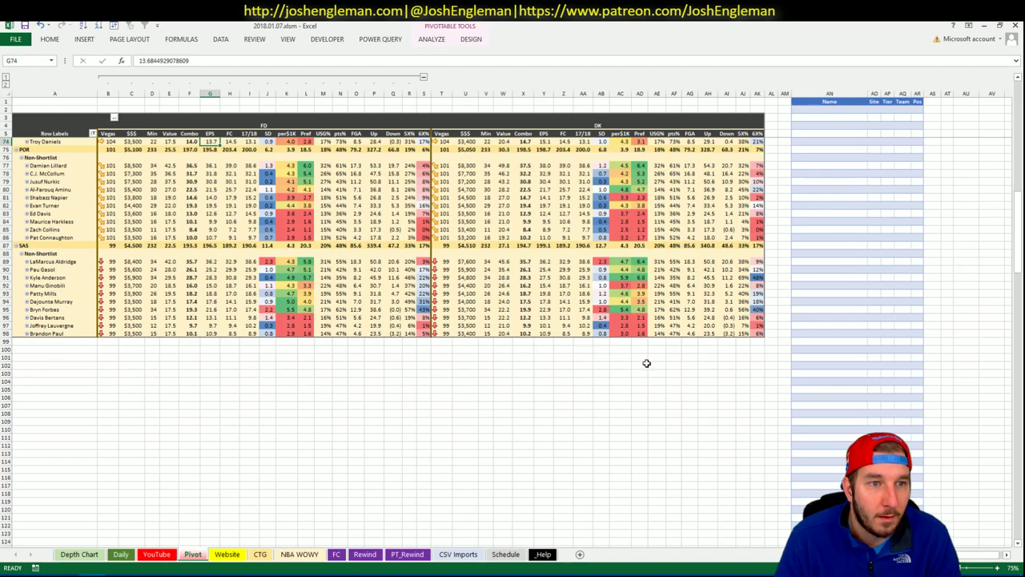
{"action": "left_click", "coordinate": [846, 167]}
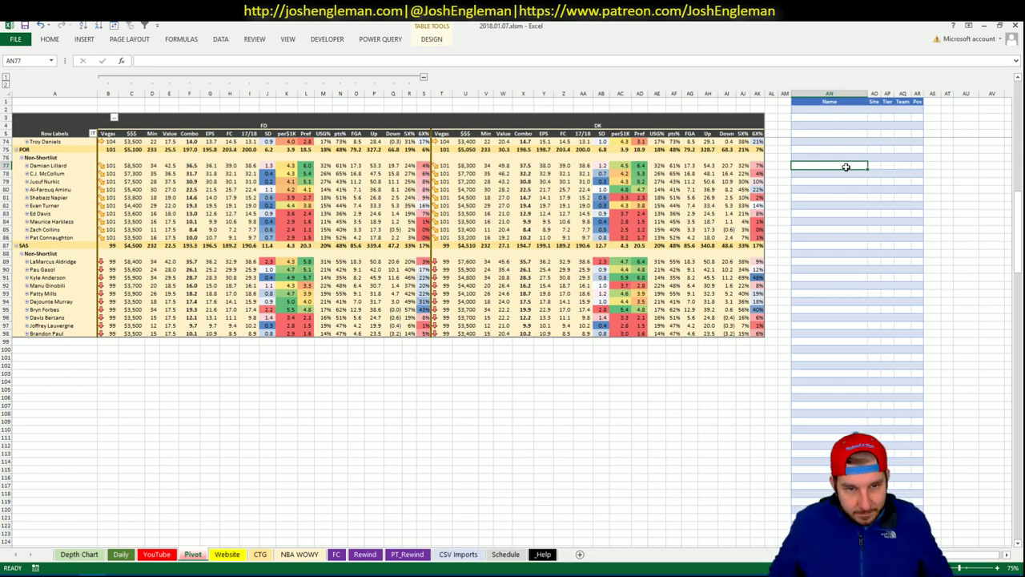
{"action": "type", "text": "C.J. McCollum"}
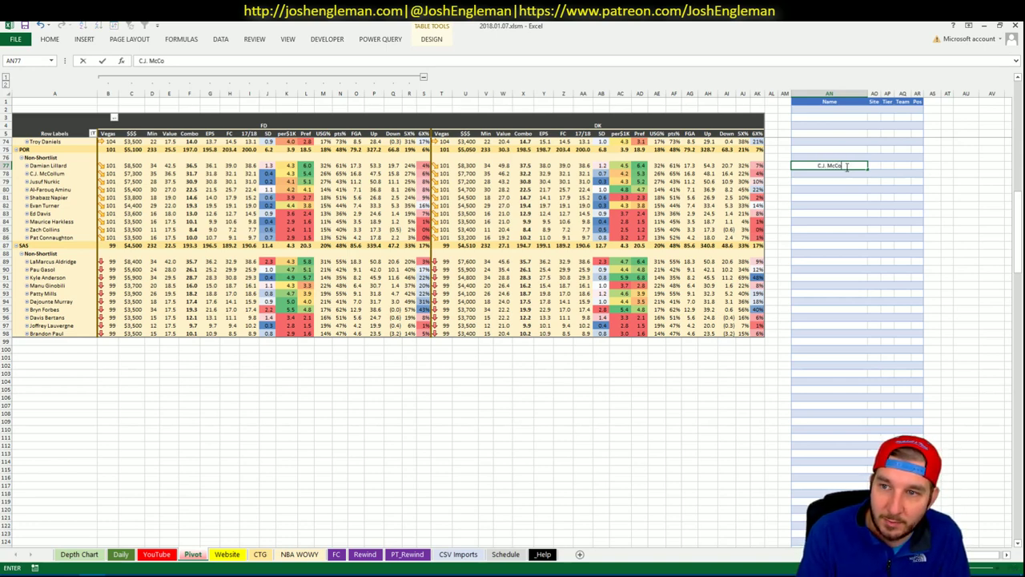
{"action": "key", "text": "Return"}
{"action": "key", "text": "Right"}
{"action": "key", "text": "Right"}
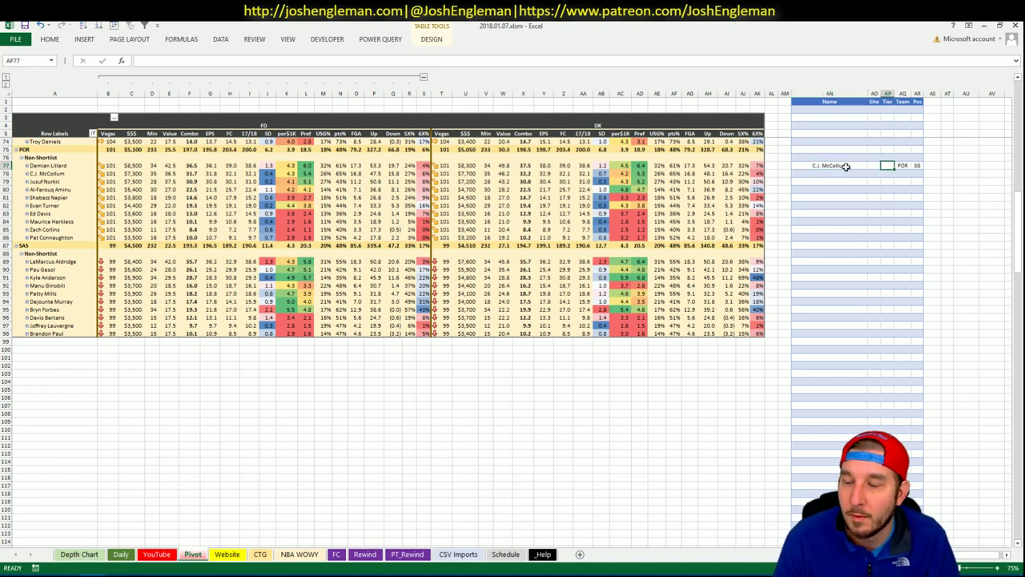
{"action": "type", "text": "3"}
{"action": "key", "text": "Return"}
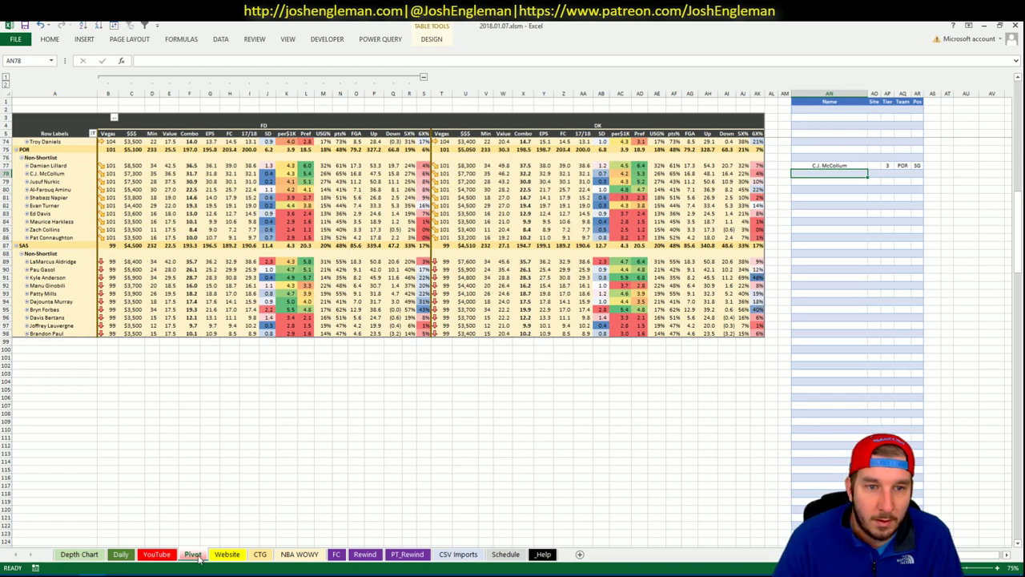
Filter the minutes pivot's team field to POR.
{"action": "left_click", "coordinate": [157, 553]}
{"action": "left_click", "coordinate": [295, 119]}
{"action": "left_click", "coordinate": [331, 146]}
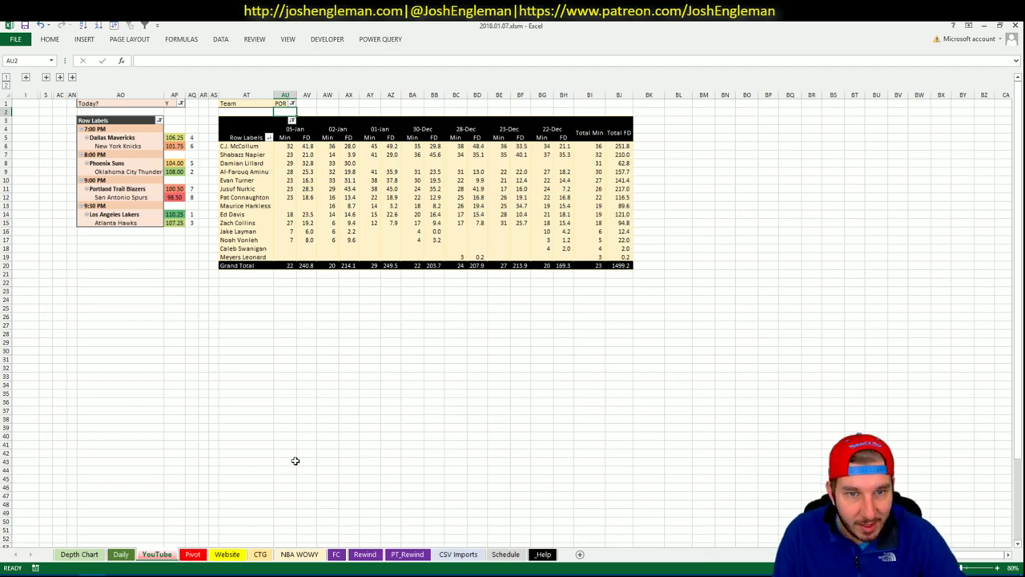
{"action": "left_click", "coordinate": [261, 558]}
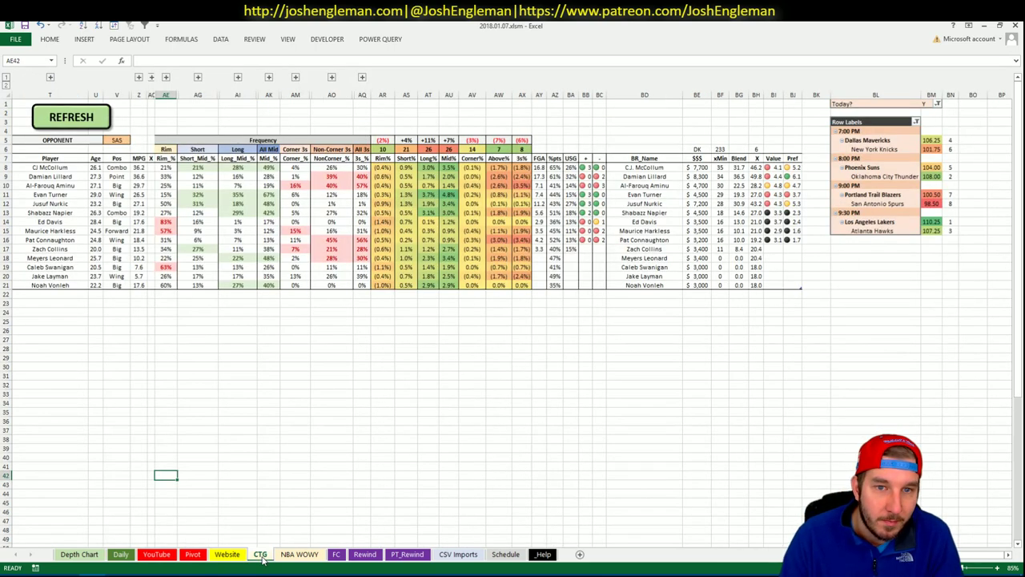
{"action": "left_click", "coordinate": [219, 559]}
{"action": "key", "text": "ctrl+Page_Up"}
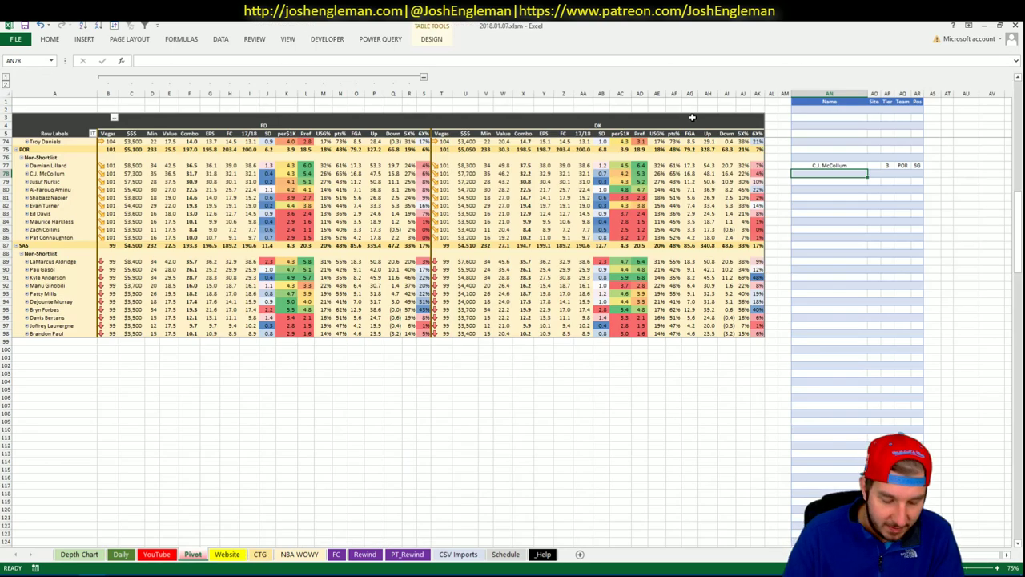
Add Jusuf Nurkic to the shortlist at tier 3.
{"action": "type", "text": "Jusuf Nurkic"}
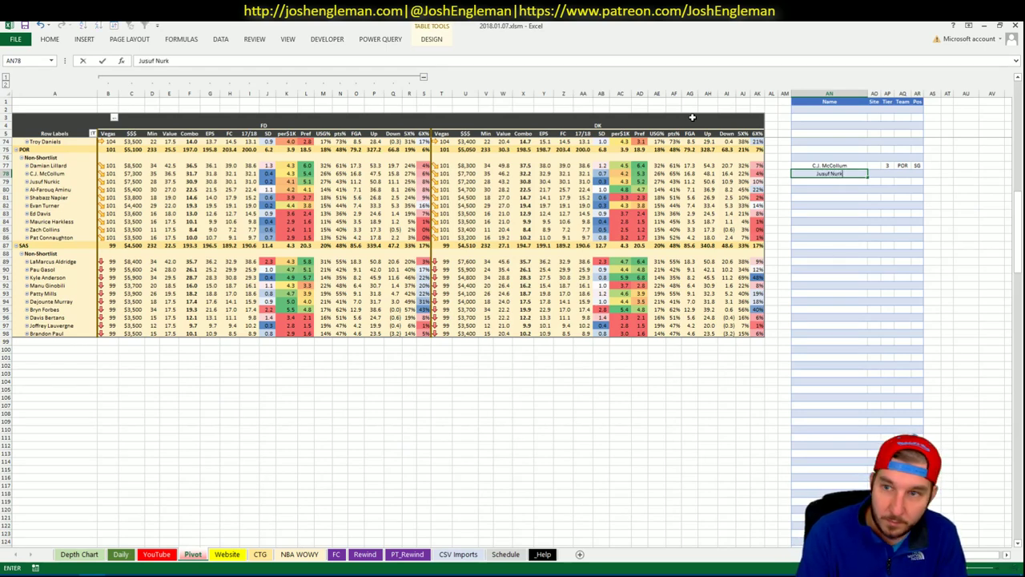
{"action": "key", "text": "Return"}
{"action": "key", "text": "Up"}
{"action": "key", "text": "Right"}
{"action": "key", "text": "Right"}
{"action": "type", "text": "3"}
{"action": "key", "text": "ctrl+Return"}
{"action": "key", "text": "Return"}
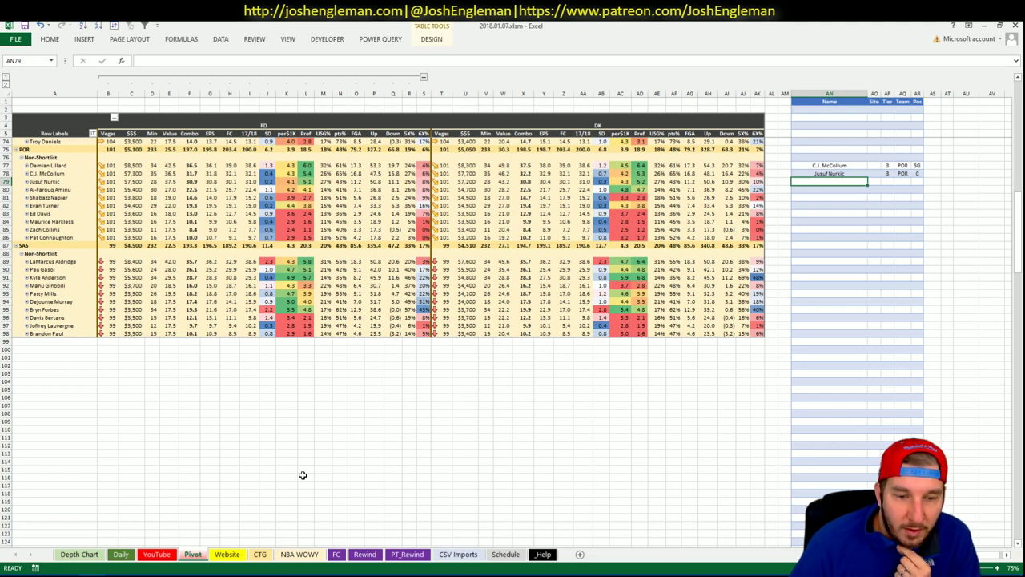
{"action": "left_click", "coordinate": [192, 555]}
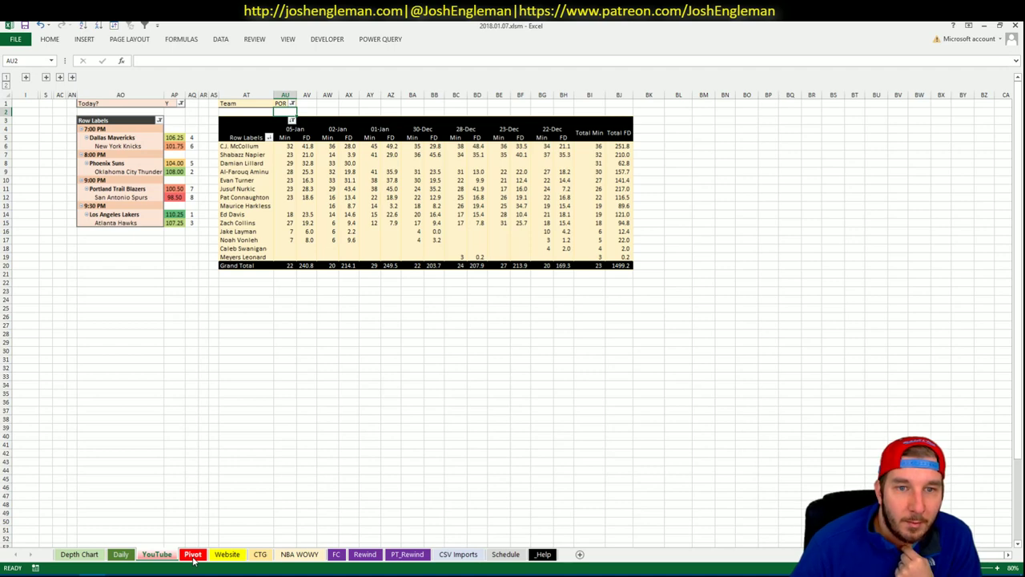
{"action": "left_click", "coordinate": [192, 555]}
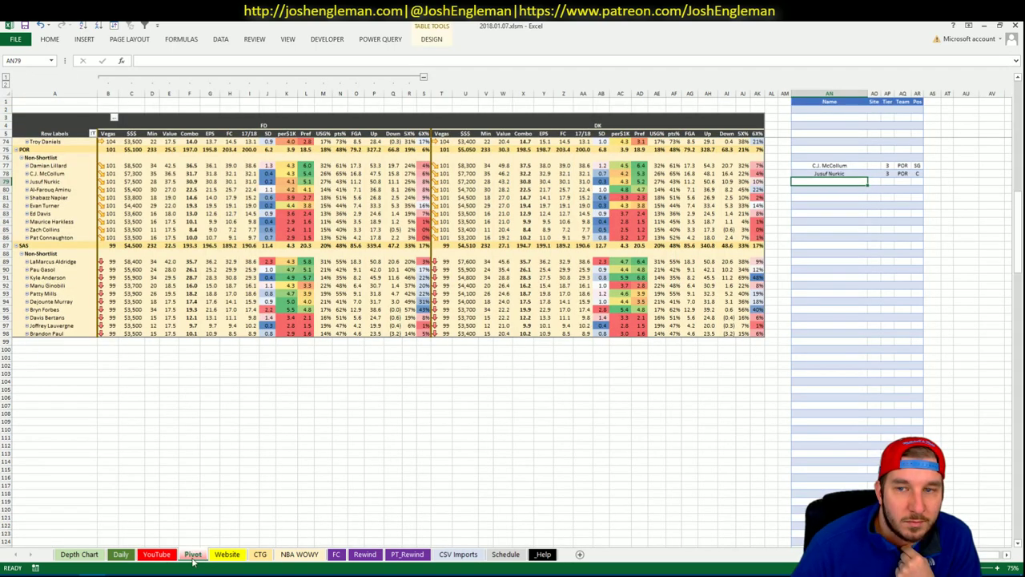
Set the CTG opponent cell V5 to POR and start a new team search on Cleaning the Glass.
{"action": "left_click", "coordinate": [261, 554]}
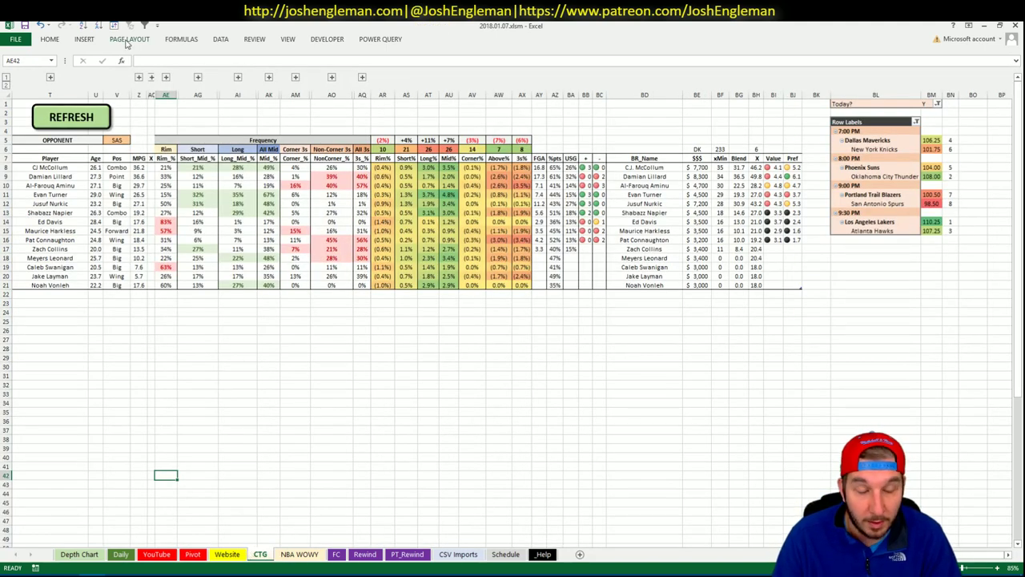
{"action": "left_click", "coordinate": [116, 139]}
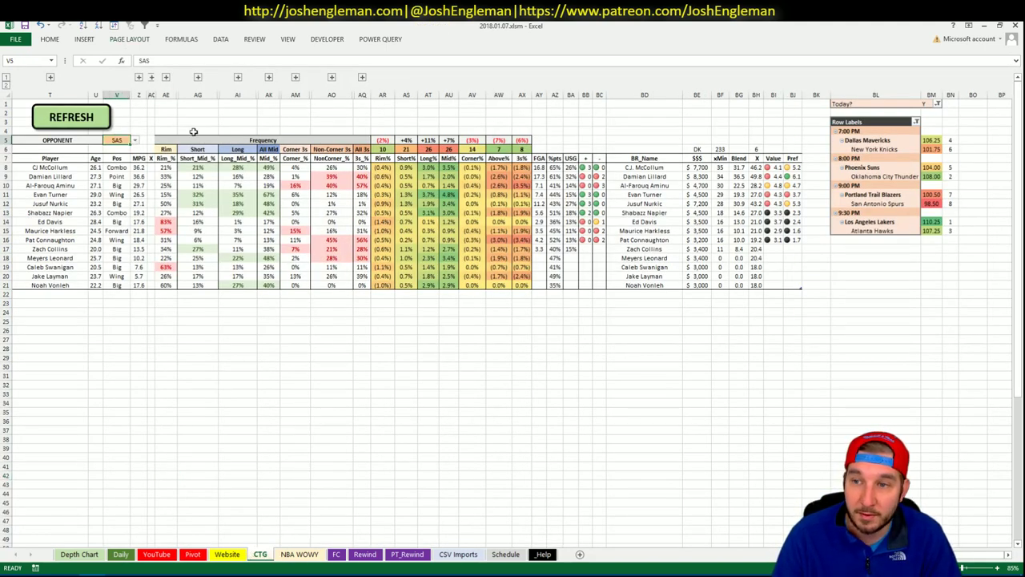
{"action": "type", "text": "POR"}
{"action": "key", "text": "Return"}
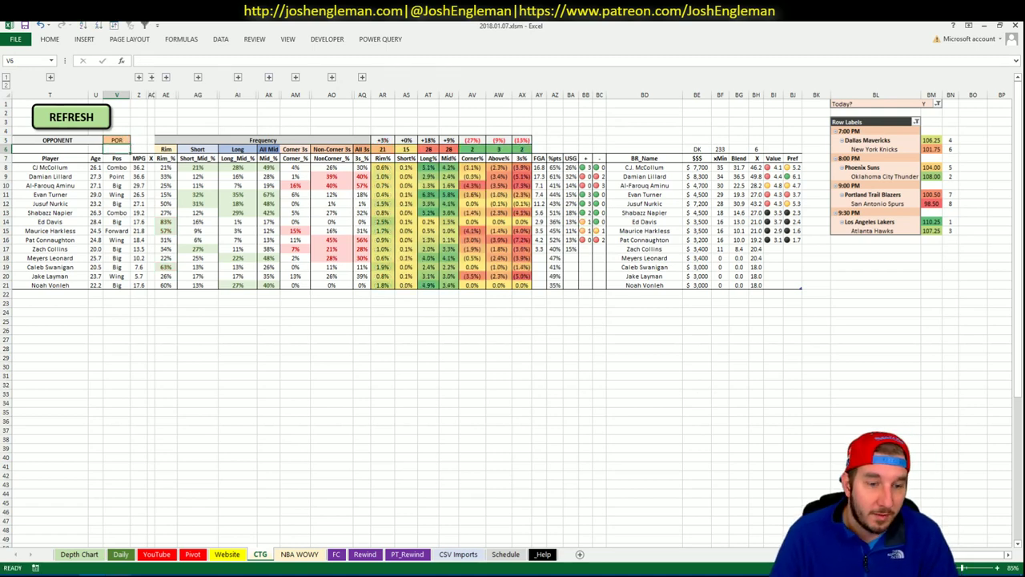
{"action": "key", "text": "alt+Tab"}
{"action": "left_click", "coordinate": [236, 107]}
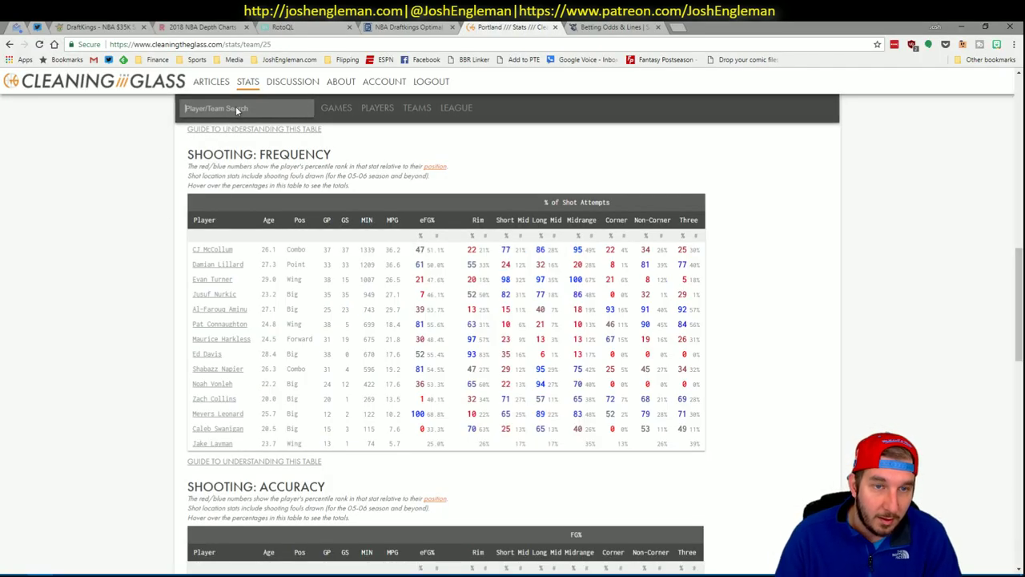
Load the San Antonio Spurs page and select its Shooting: Frequency table rows for the workbook.
{"action": "type", "text": "san"}
{"action": "key", "text": "Return"}
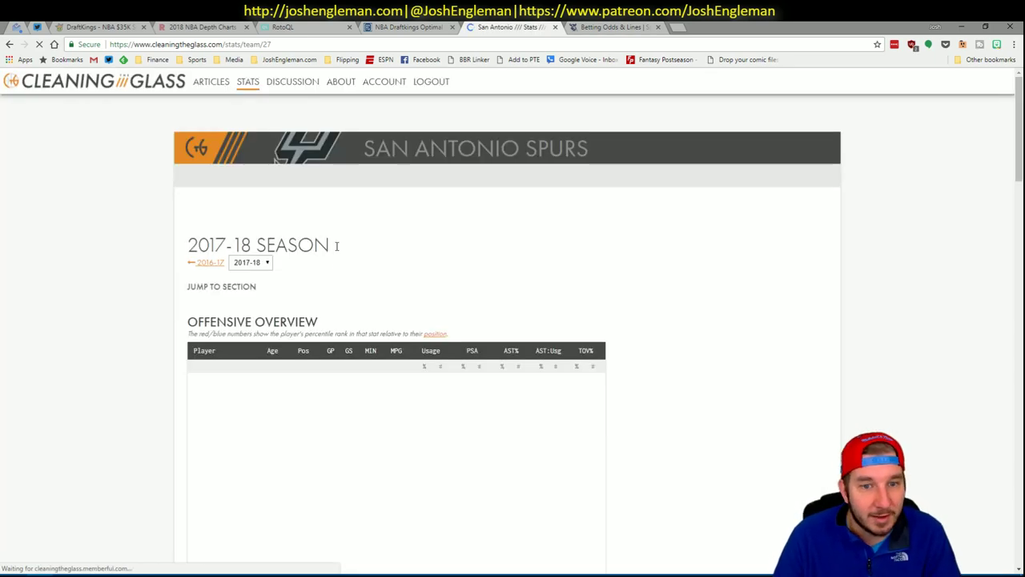
{"action": "scroll", "coordinate": [345, 304], "scroll_direction": "down", "scroll_amount": 10}
{"action": "left_click_drag", "start_coordinate": [695, 471], "coordinate": [194, 252]}
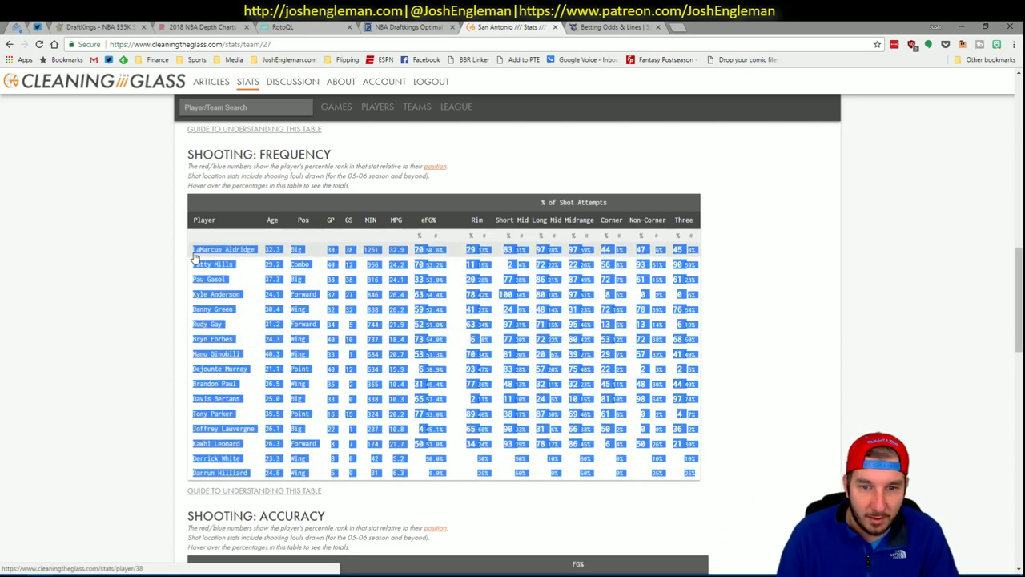
{"action": "key", "text": "alt+Tab"}
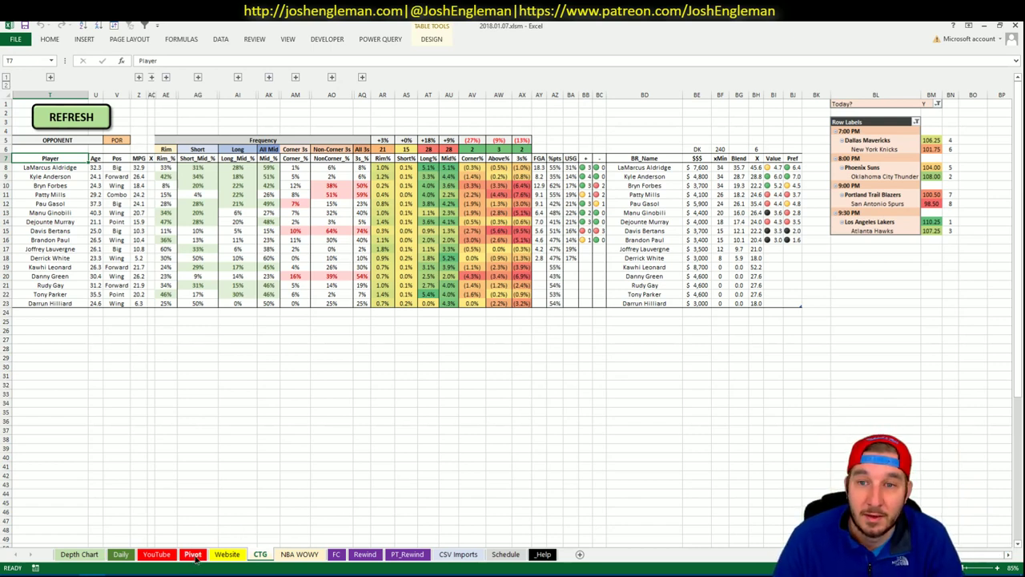
{"action": "left_click", "coordinate": [193, 558]}
Add LaMarcus Aldridge to the shortlist at tier 2.
{"action": "scroll", "coordinate": [226, 360], "scroll_direction": "down", "scroll_amount": 4}
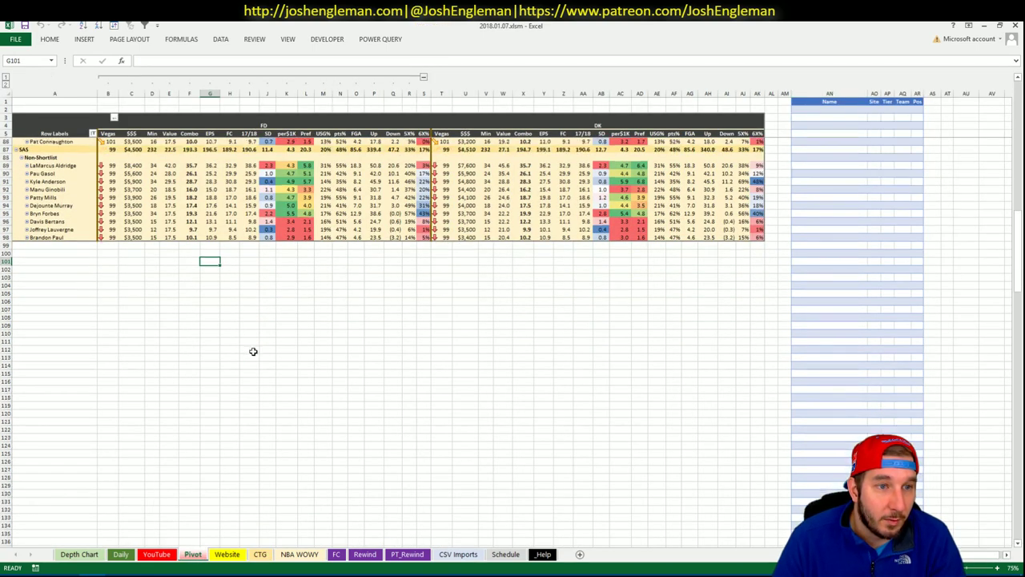
{"action": "left_click", "coordinate": [833, 165]}
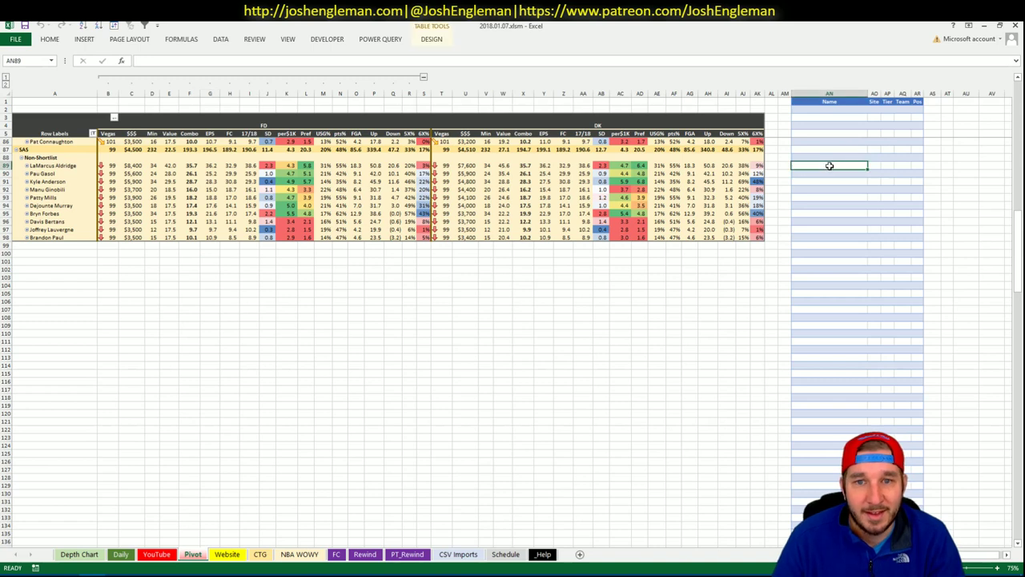
{"action": "type", "text": "LaMar"}
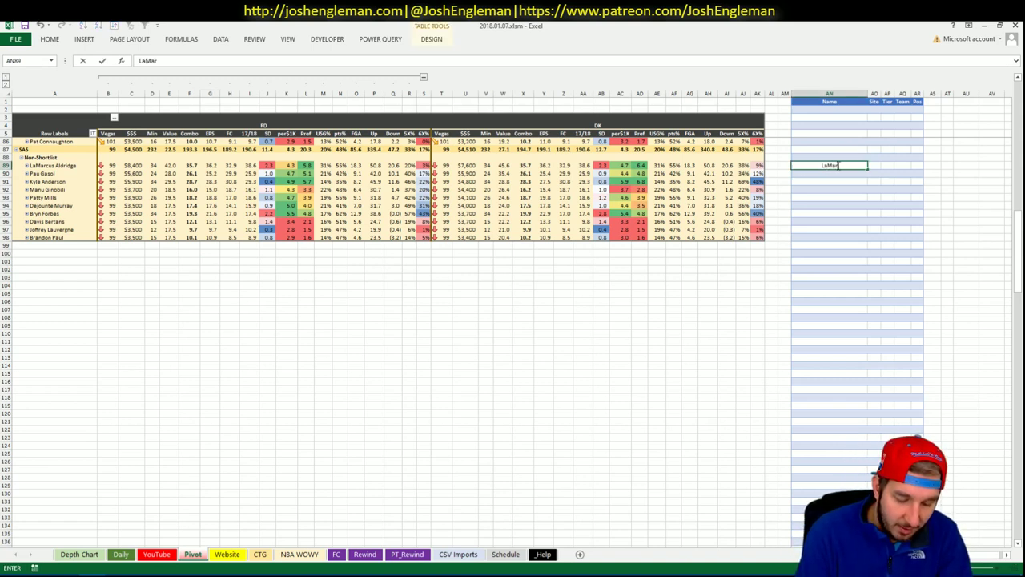
{"action": "type", "text": "cus Aldridge"}
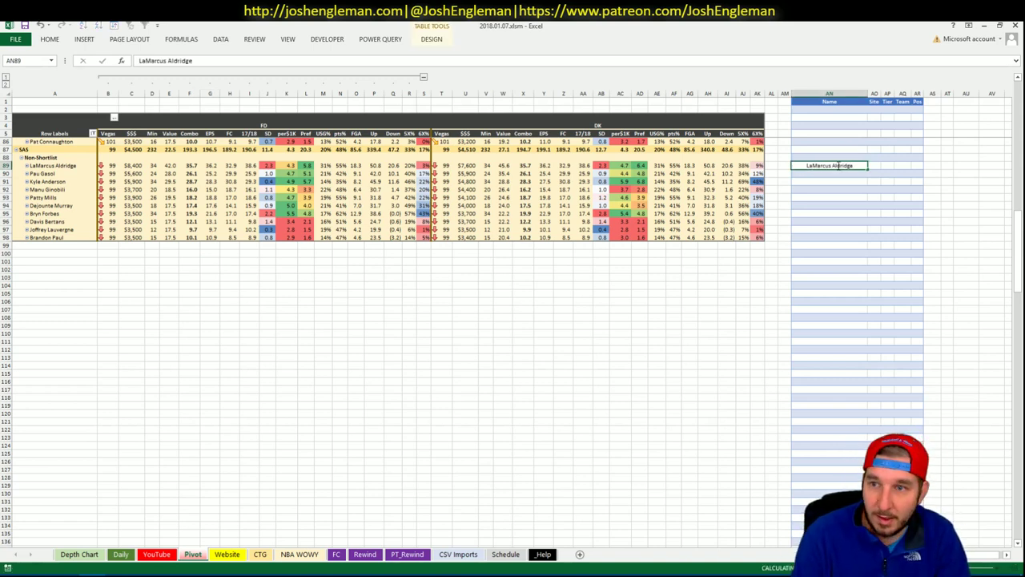
{"action": "key", "text": "Tab"}
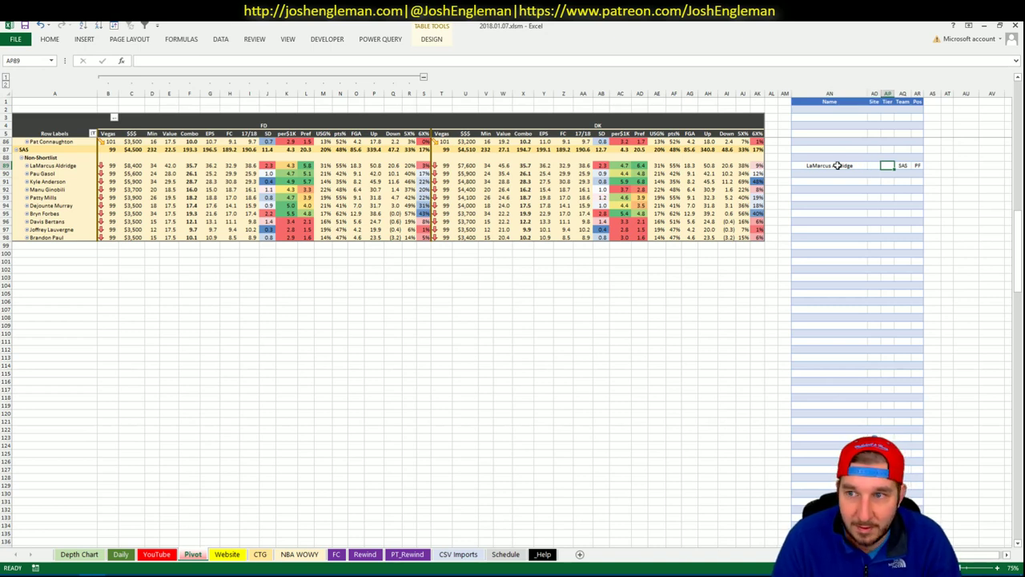
{"action": "type", "text": "2"}
{"action": "key", "text": "Return"}
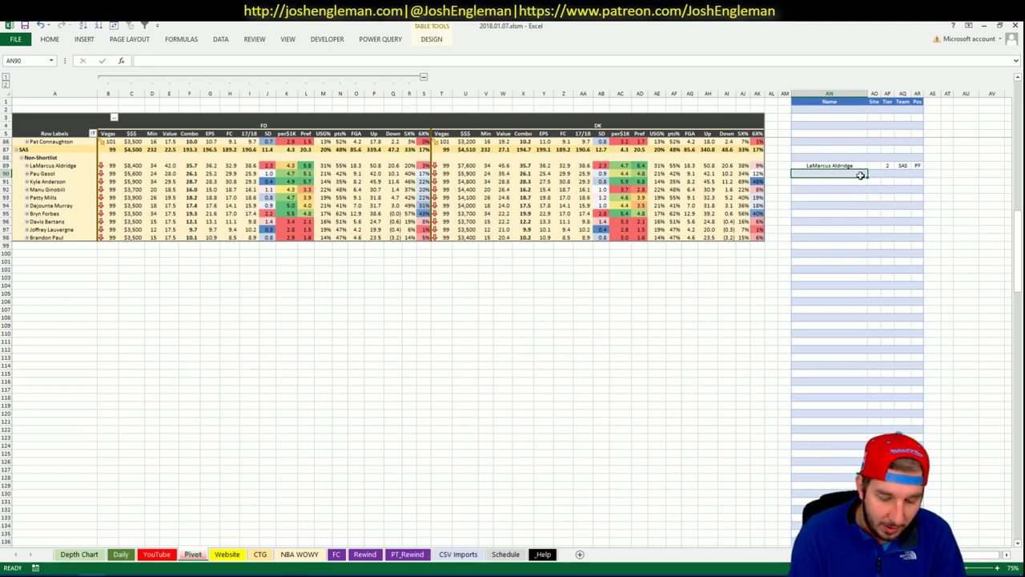
Add Pau Gasol (FD, tier 3) and Kyle Anderson at tier 1 to the shortlist.
{"action": "type", "text": "Pau Gasol"}
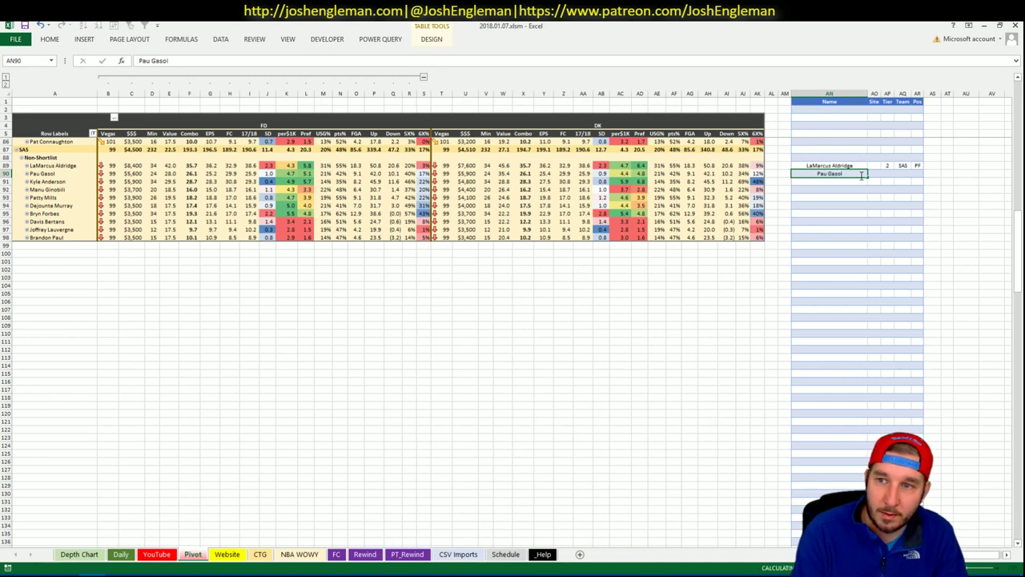
{"action": "key", "text": "Tab"}
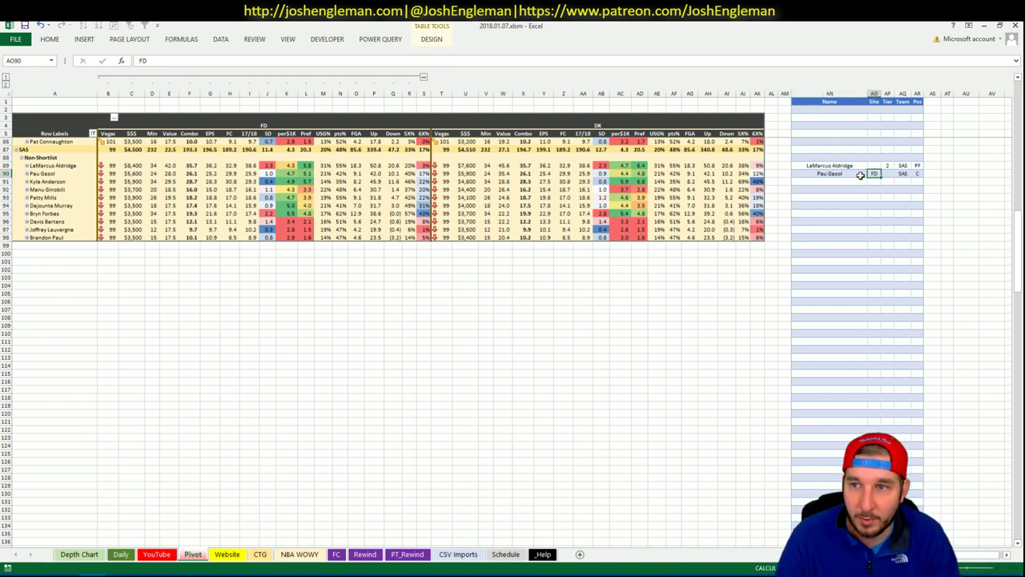
{"action": "key", "text": "Return"}
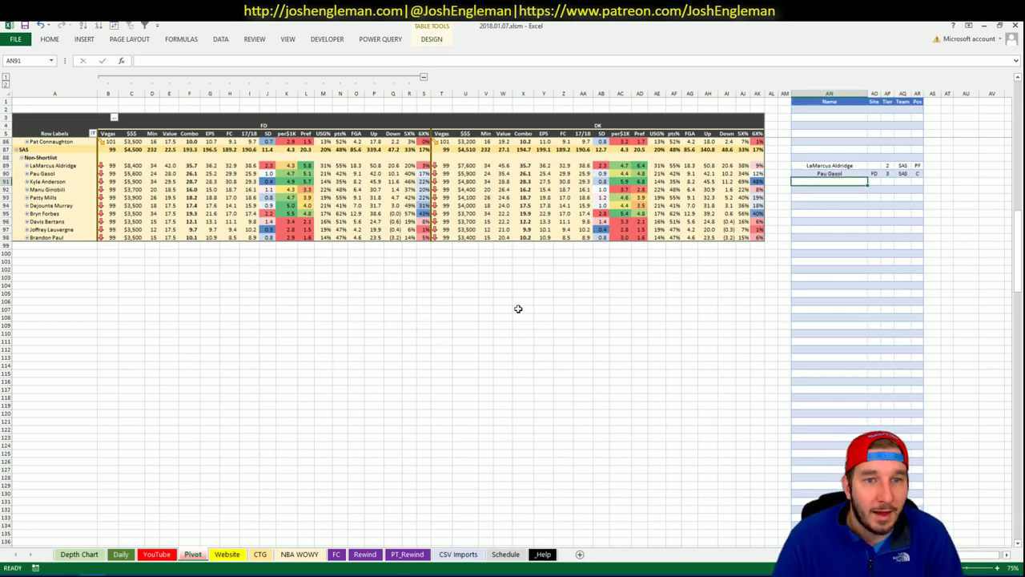
{"action": "type", "text": "Kristaps Porzingis"}
{"action": "key", "text": "Escape"}
{"action": "type", "text": "Kyle Anderson"}
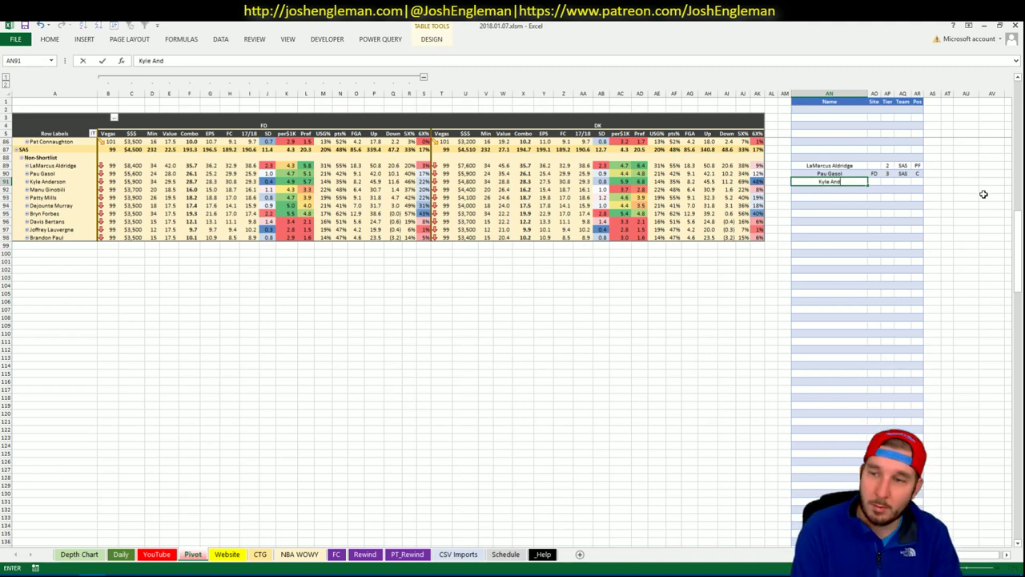
{"action": "key", "text": "ctrl+Return"}
{"action": "key", "text": "Tab"}
{"action": "key", "text": "Tab"}
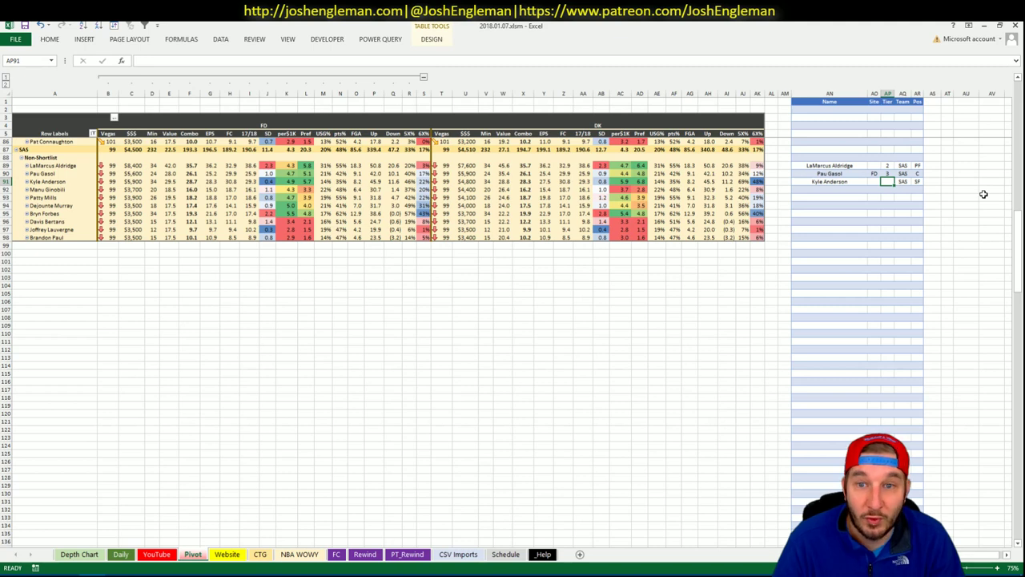
{"action": "type", "text": "1"}
{"action": "key", "text": "shift+Tab"}
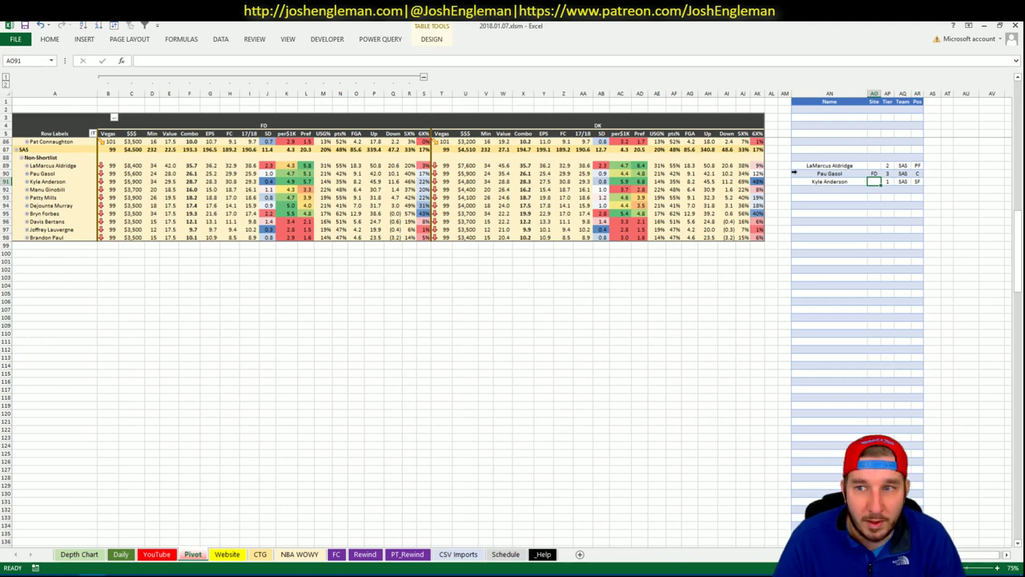
{"action": "left_click", "coordinate": [855, 188]}
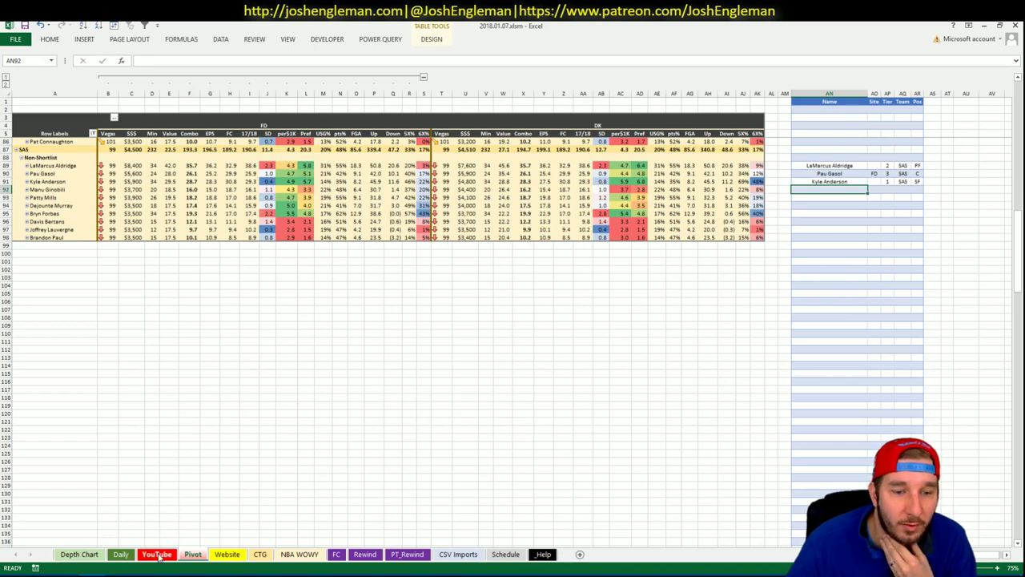
Set the team minutes pivot's Team filter to SAS.
{"action": "left_click", "coordinate": [191, 555]}
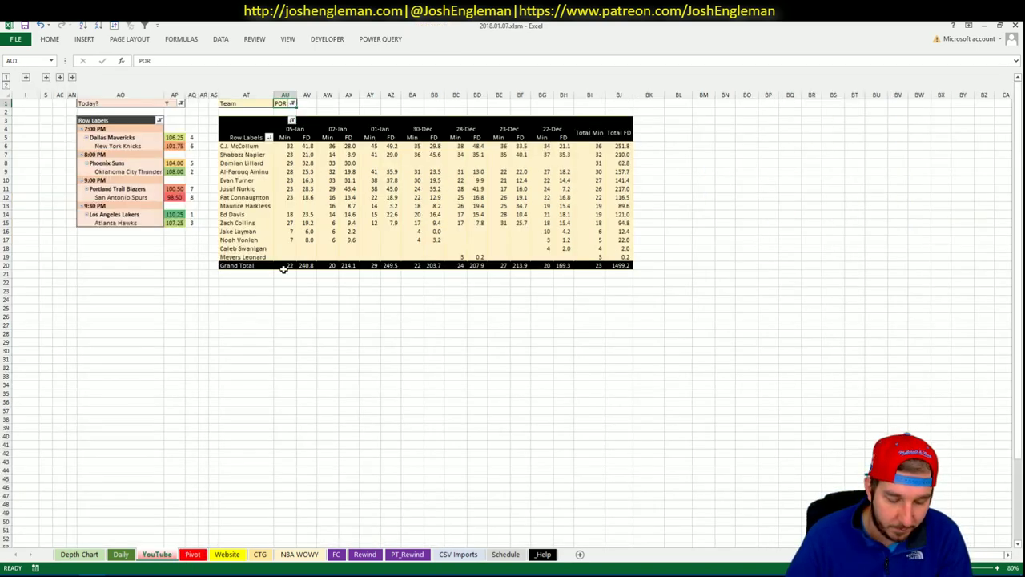
{"action": "key", "text": "Up"}
{"action": "type", "text": "SAS"}
{"action": "key", "text": "Return"}
{"action": "key", "text": "Return"}
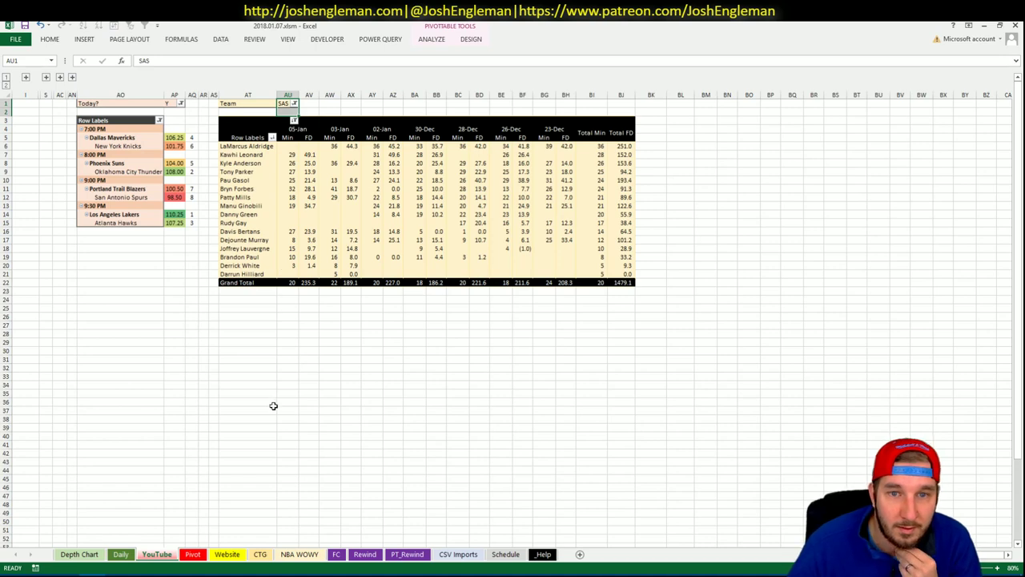
{"action": "left_click", "coordinate": [193, 554]}
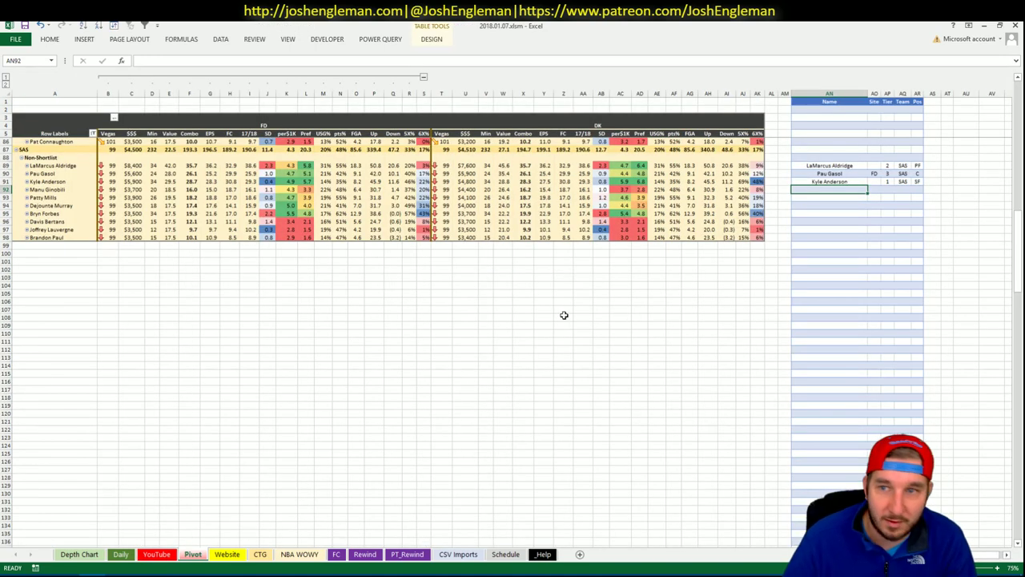
Add Bryn Forbes to the shortlist at tier 3.
{"action": "type", "text": "Bryn Forbes"}
{"action": "key", "text": "Tab"}
{"action": "key", "text": "Tab"}
{"action": "type", "text": "3"}
{"action": "key", "text": "Return"}
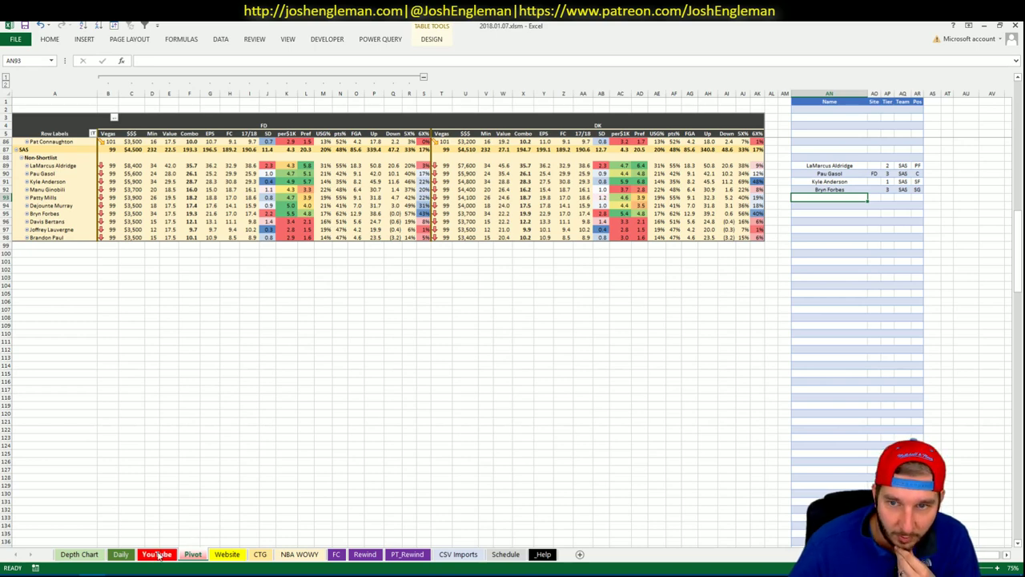
{"action": "left_click", "coordinate": [192, 554]}
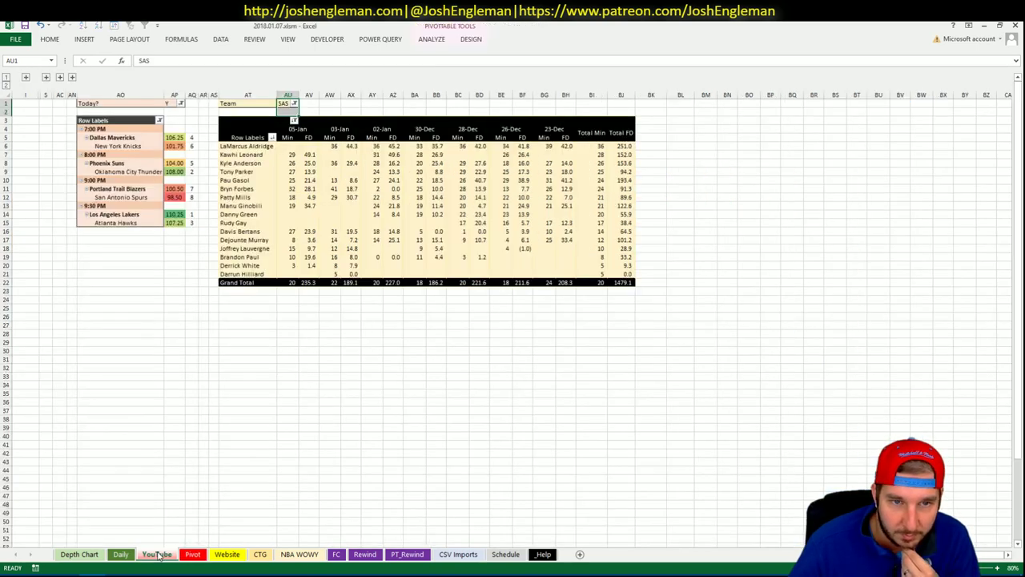
{"action": "left_click", "coordinate": [204, 555]}
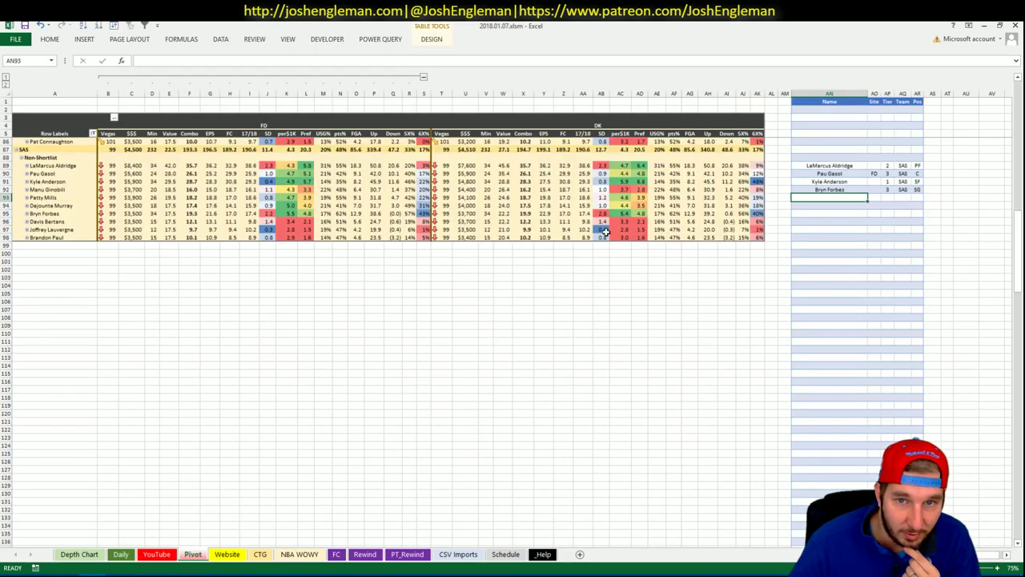
{"action": "left_click", "coordinate": [190, 557]}
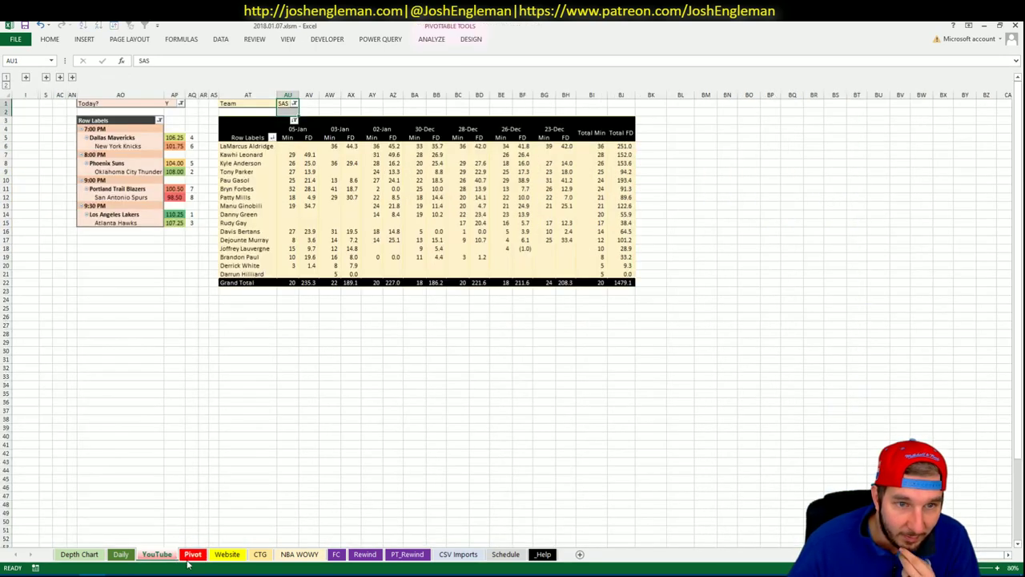
{"action": "left_click", "coordinate": [190, 560]}
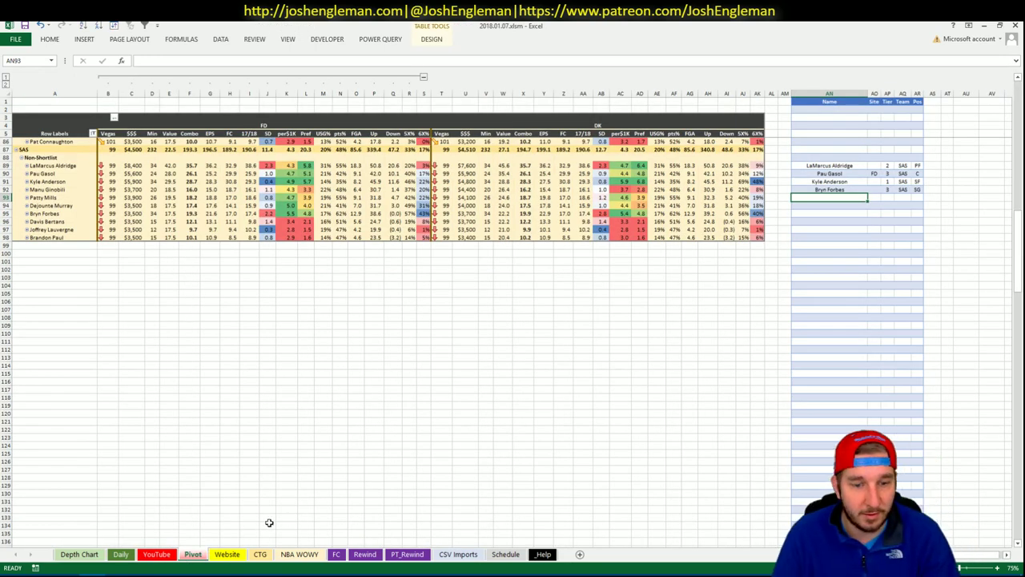
Change the CTG sheet's opponent in V5 from POR to ATL, then return to the browser.
{"action": "left_click", "coordinate": [260, 557]}
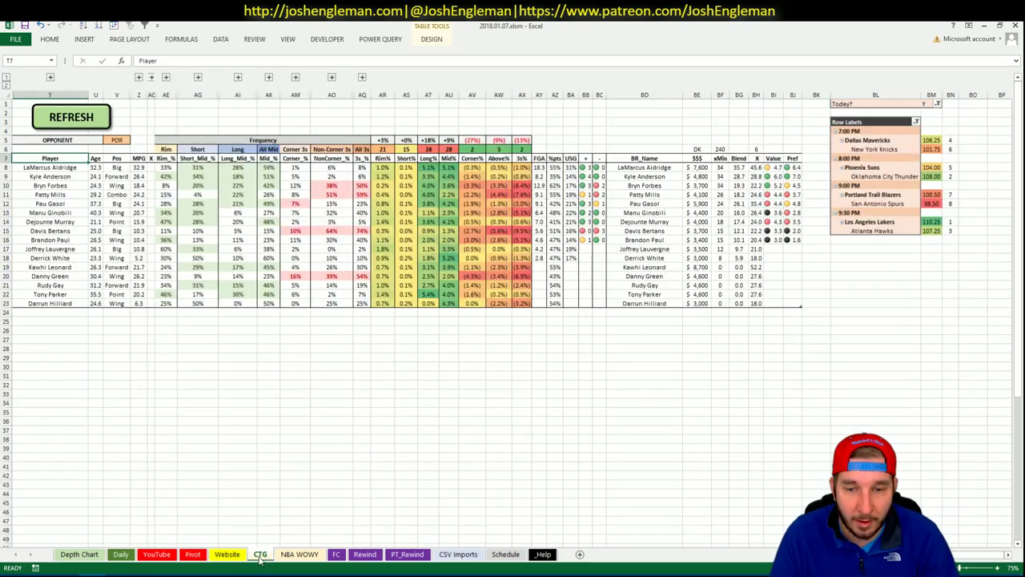
{"action": "left_click", "coordinate": [120, 139]}
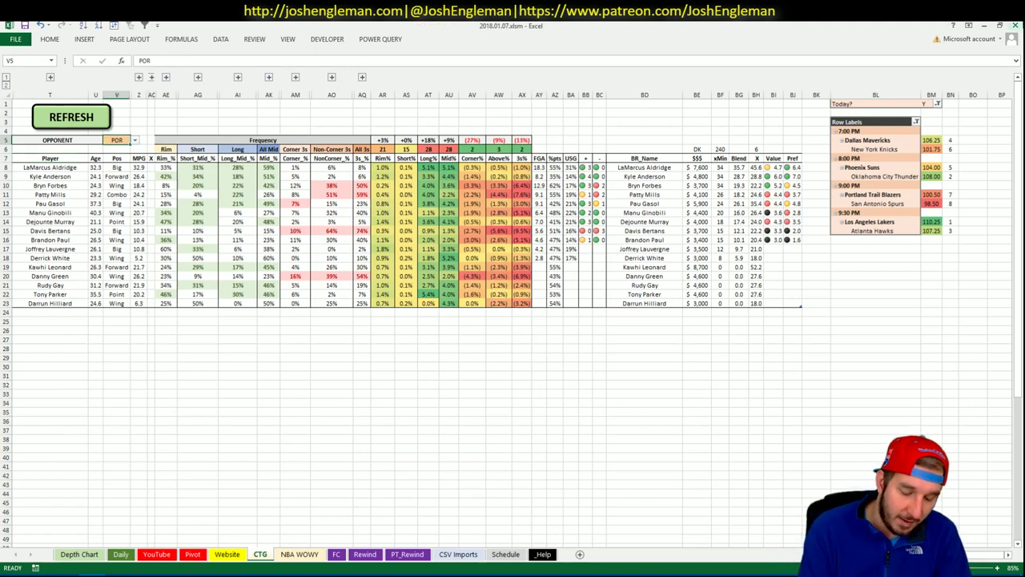
{"action": "type", "text": "ATL"}
{"action": "key", "text": "Return"}
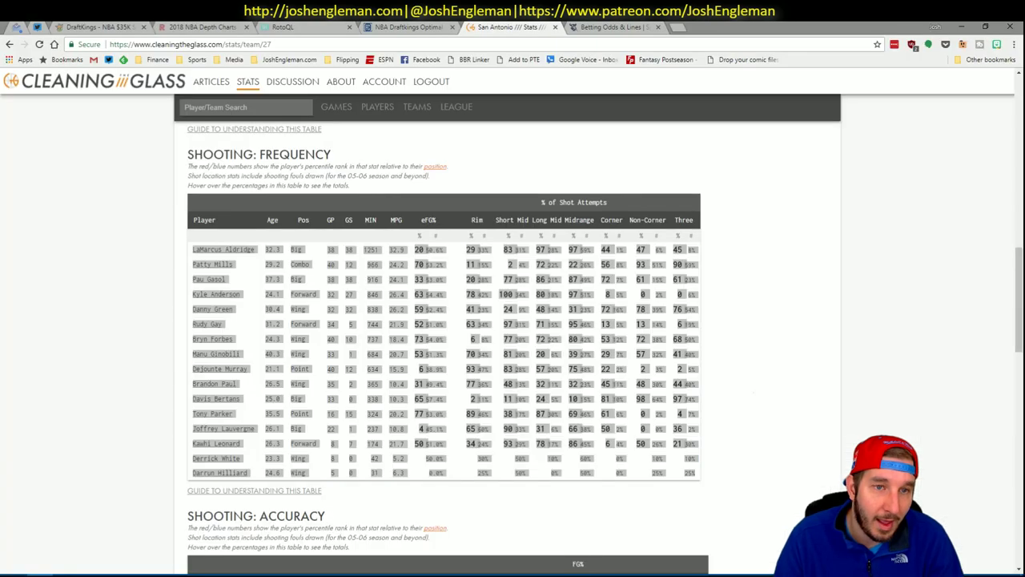
{"action": "key", "text": "alt+Tab"}
Search for and open the Los Angeles Lakers team page on Cleaning the Glass.
{"action": "left_click", "coordinate": [252, 104]}
{"action": "type", "text": "Los Angeles Lakers"}
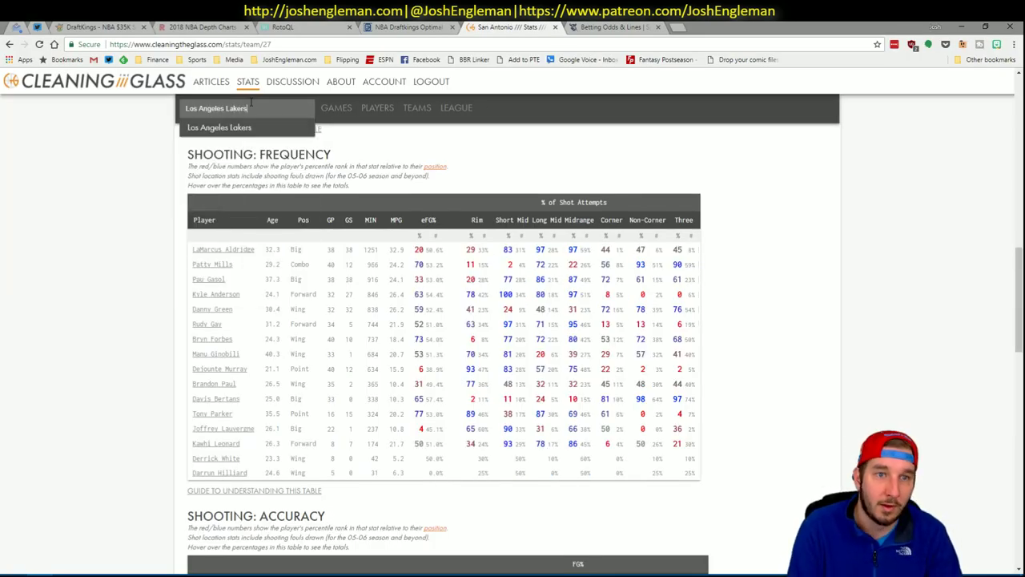
{"action": "key", "text": "Return"}
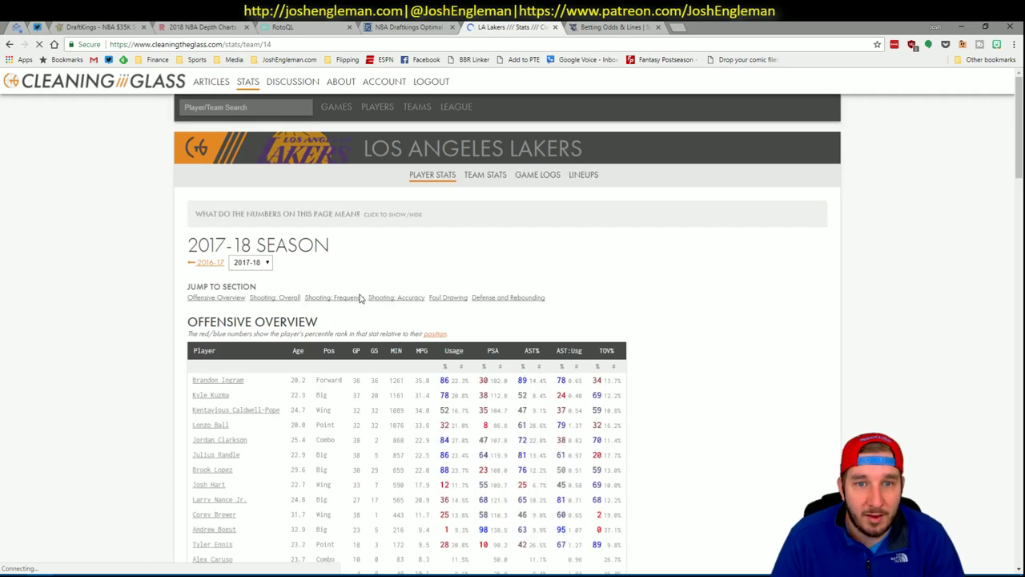
Select and copy the Lakers Shooting Frequency player table, checking the selection against the workbook.
{"action": "left_click", "coordinate": [347, 299]}
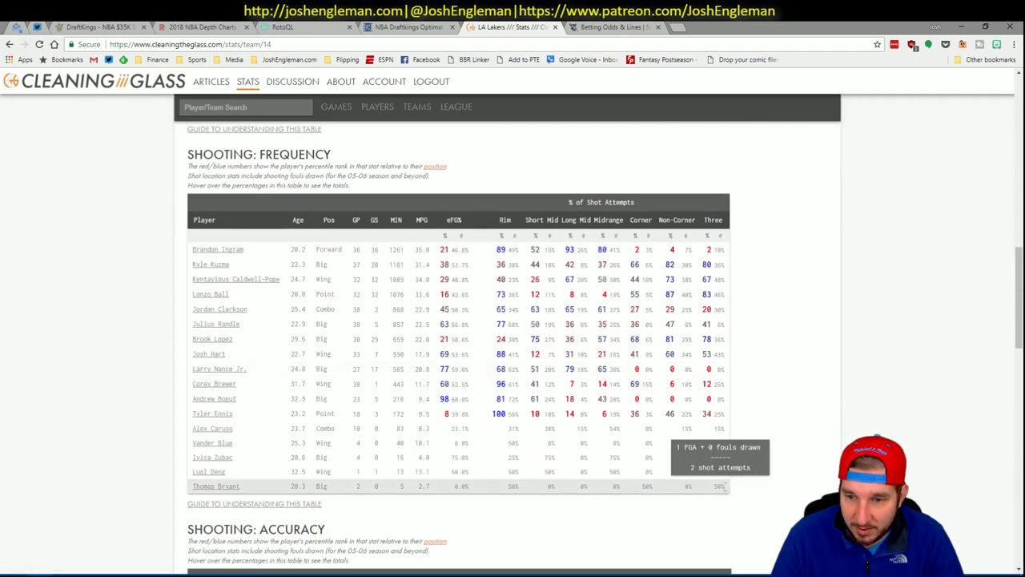
{"action": "left_click_drag", "start_coordinate": [720, 486], "coordinate": [191, 251]}
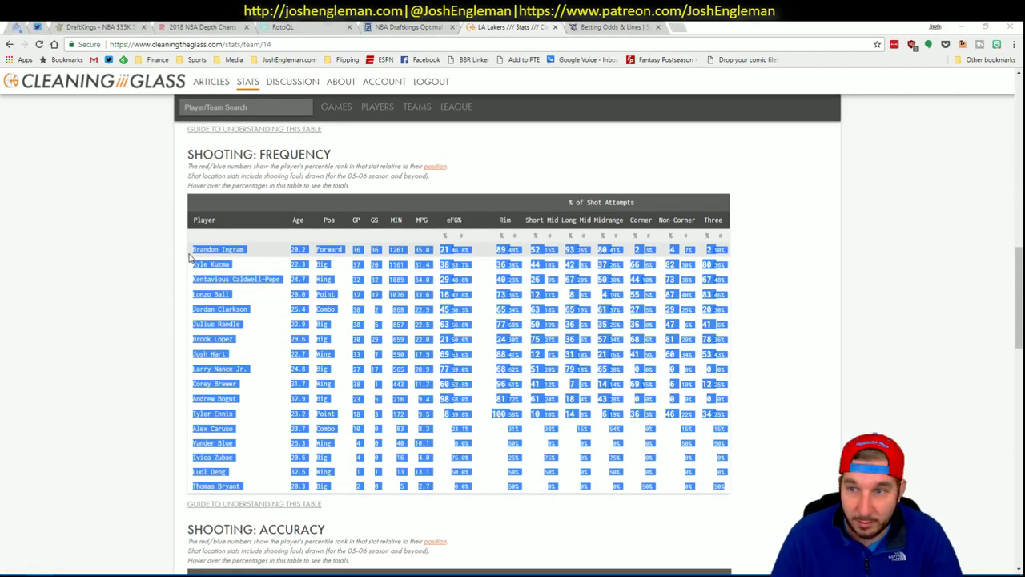
{"action": "key", "text": "alt+Tab"}
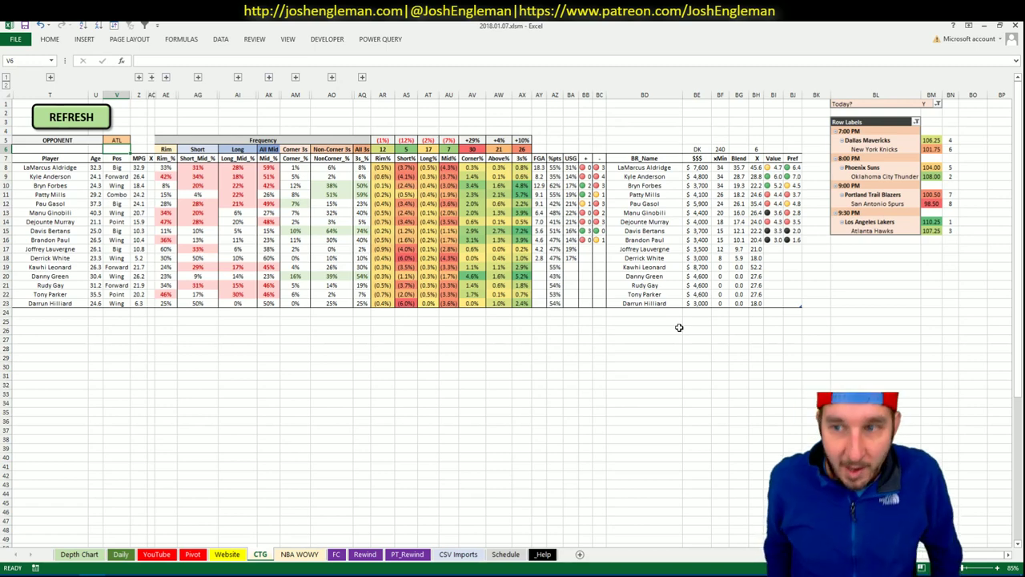
{"action": "key", "text": "alt+Tab"}
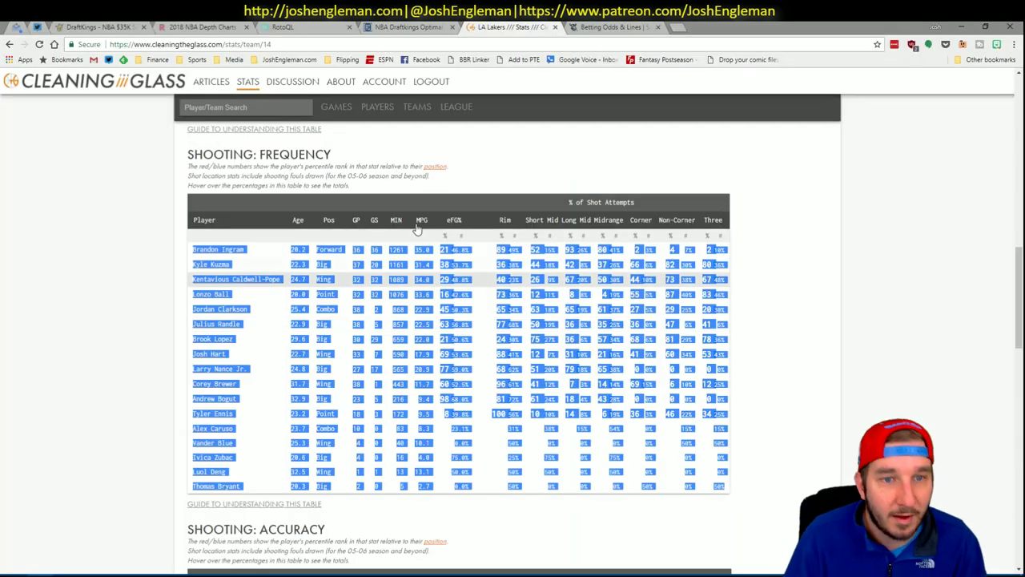
{"action": "key", "text": "alt+Tab"}
{"action": "key", "text": "alt+Tab"}
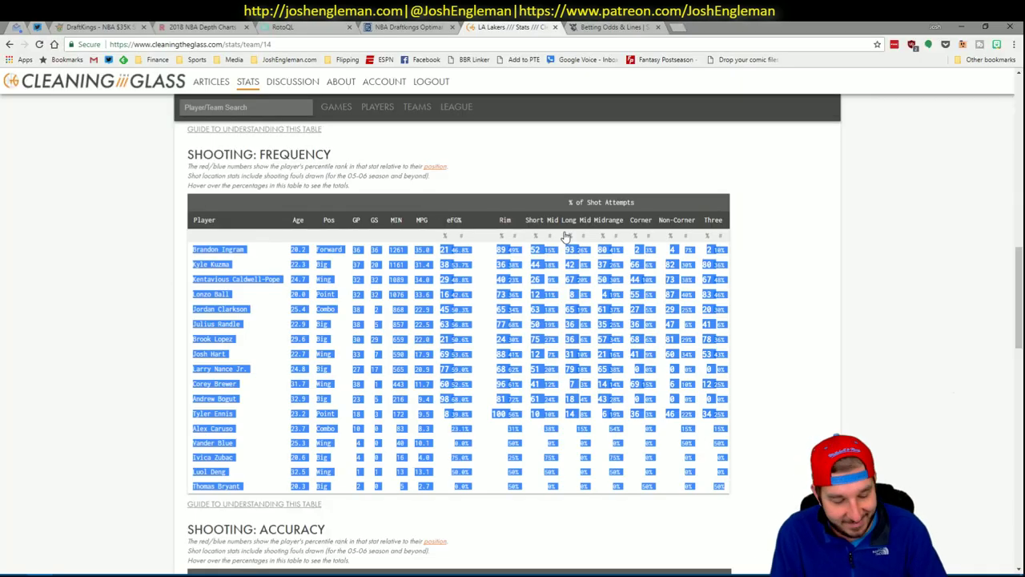
{"action": "key", "text": "alt+Tab"}
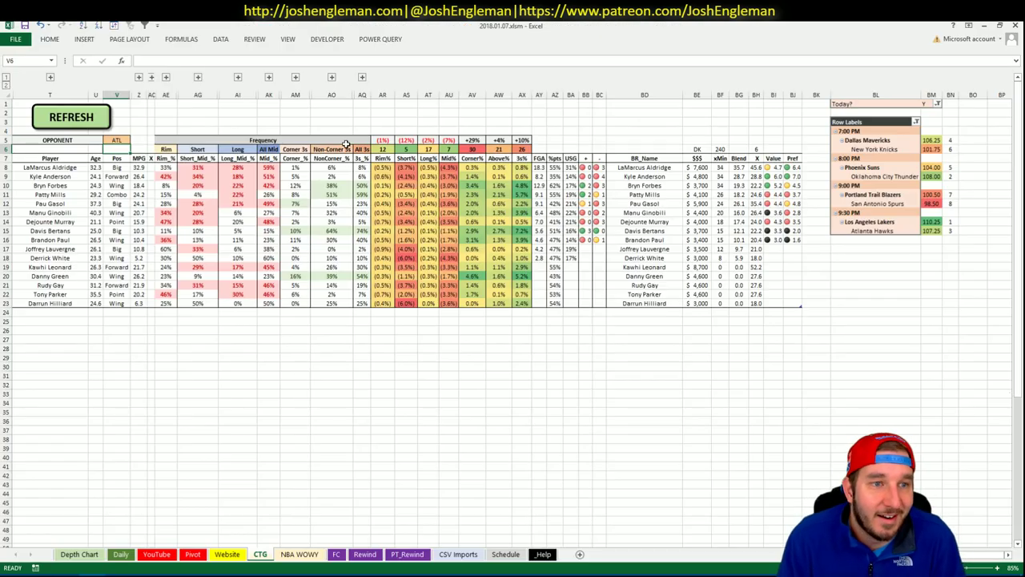
Refresh the CTG sheet with the copied Lakers shooting stats and widen column BD.
{"action": "left_click", "coordinate": [70, 113]}
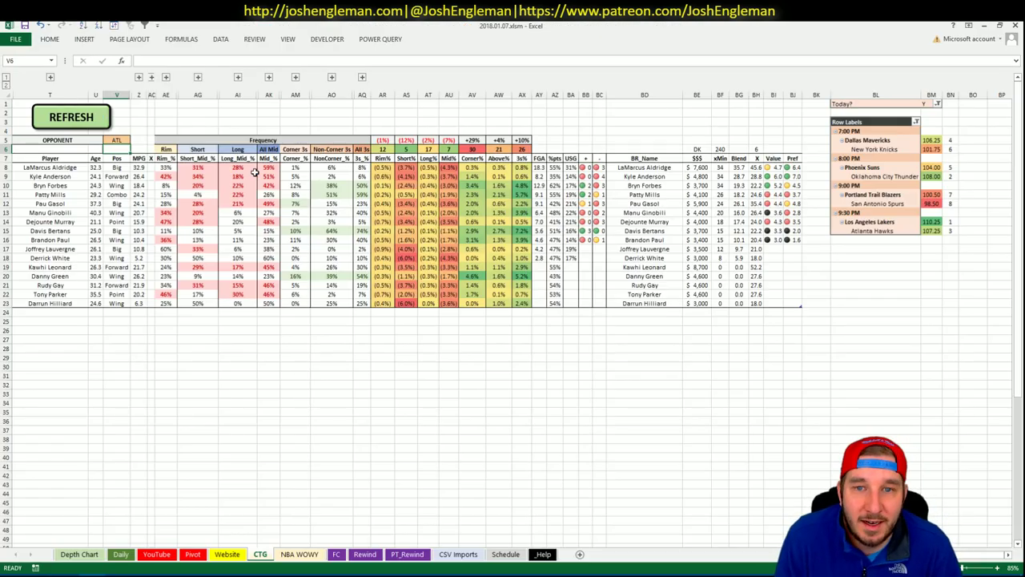
{"action": "left_click", "coordinate": [681, 93]}
{"action": "left_click_drag", "start_coordinate": [681, 93], "coordinate": [686, 93]}
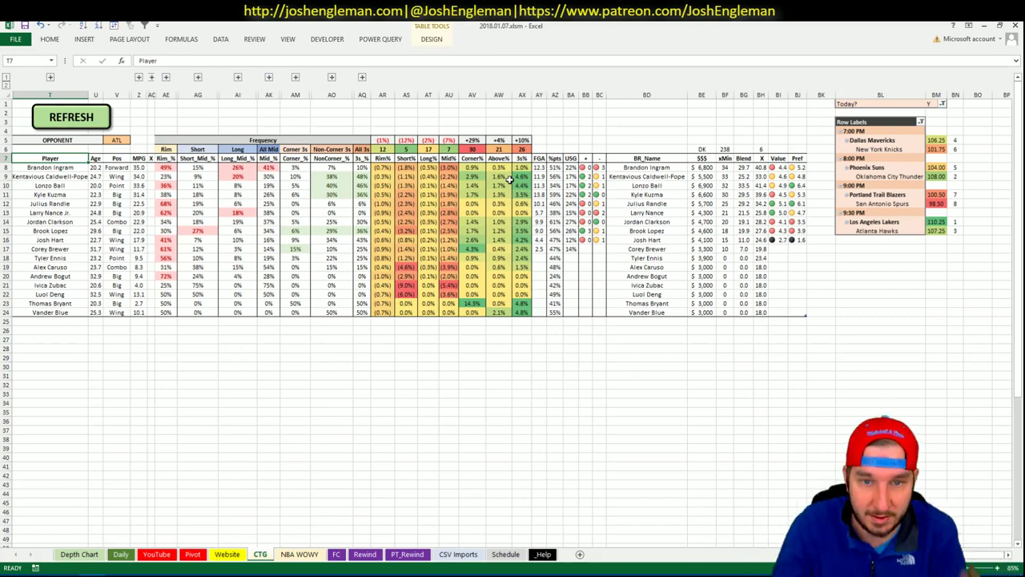
{"action": "left_click", "coordinate": [191, 554]}
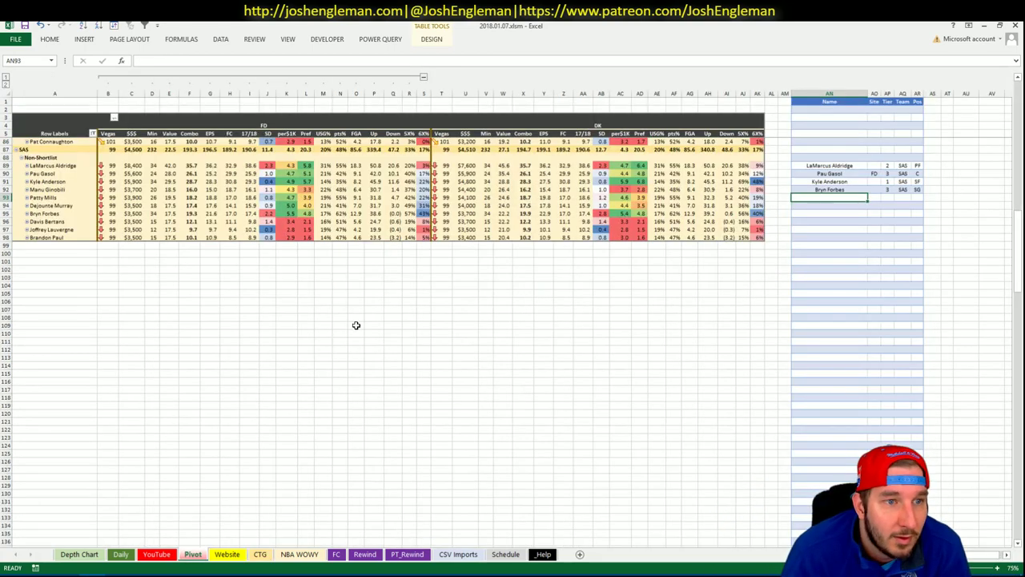
{"action": "scroll", "coordinate": [343, 348], "scroll_direction": "down", "scroll_amount": 15}
{"action": "scroll", "coordinate": [341, 351], "scroll_direction": "up", "scroll_amount": 7}
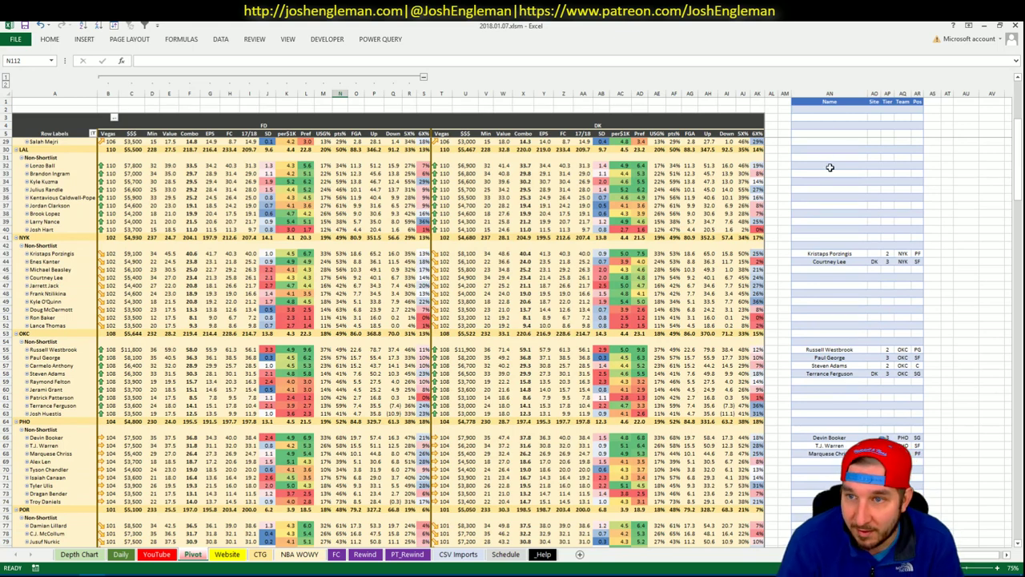
{"action": "left_click", "coordinate": [831, 165]}
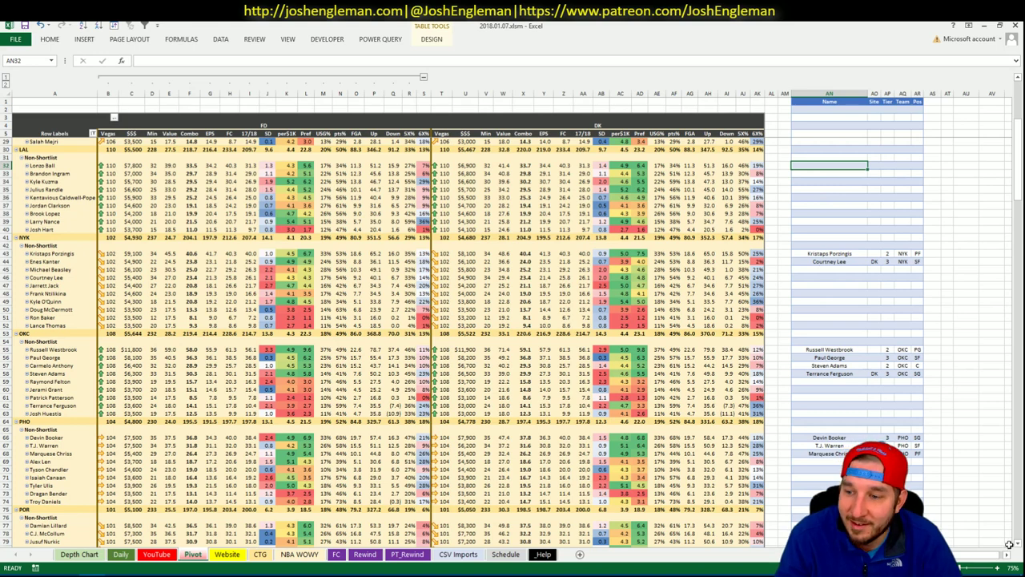
{"action": "left_click", "coordinate": [1017, 545]}
{"action": "left_click", "coordinate": [1018, 544]}
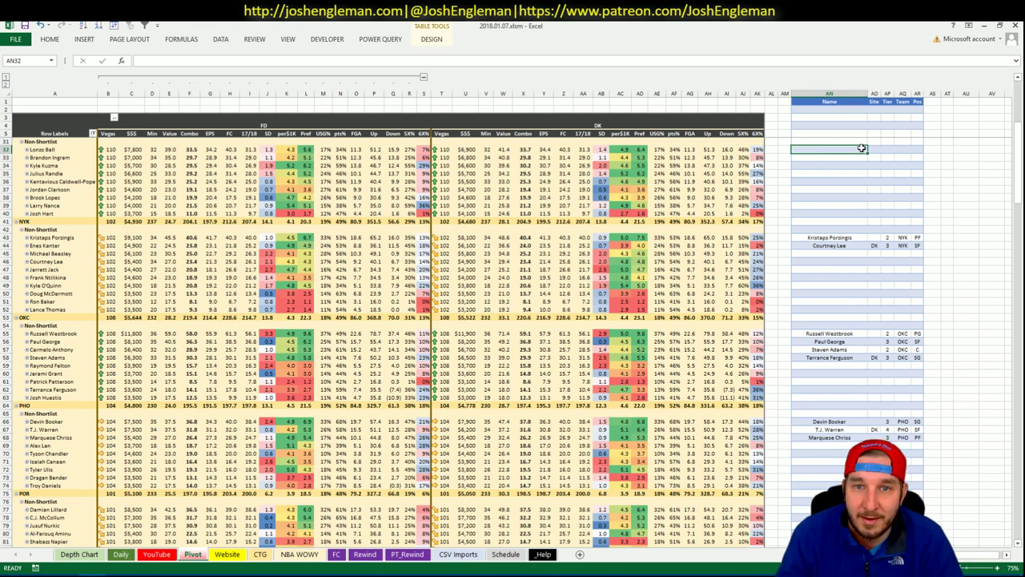
Add Lonzo Ball and Kyle Kuzma to the shortlist.
{"action": "type", "text": "Lonzo Ball"}
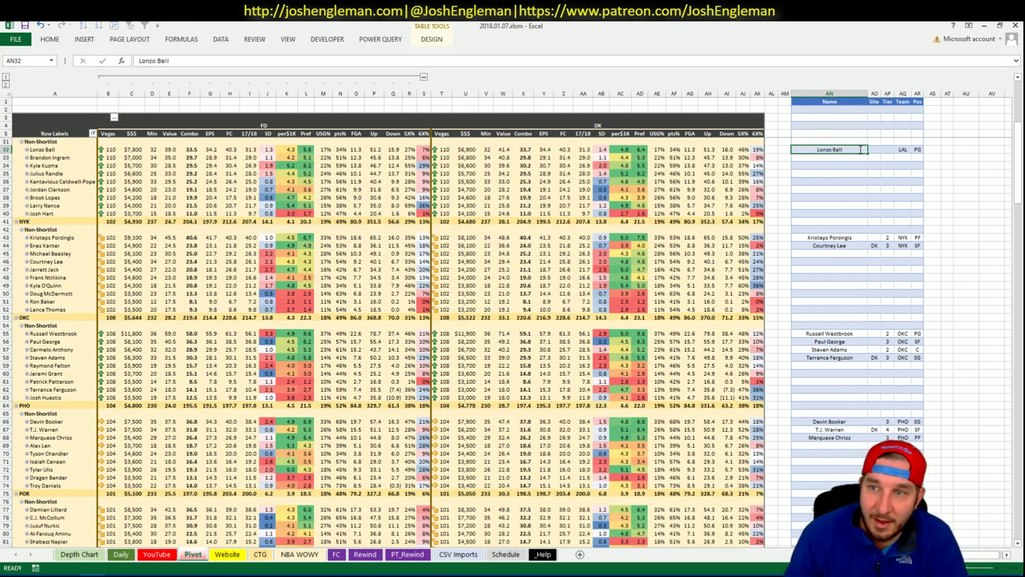
{"action": "key", "text": "Tab"}
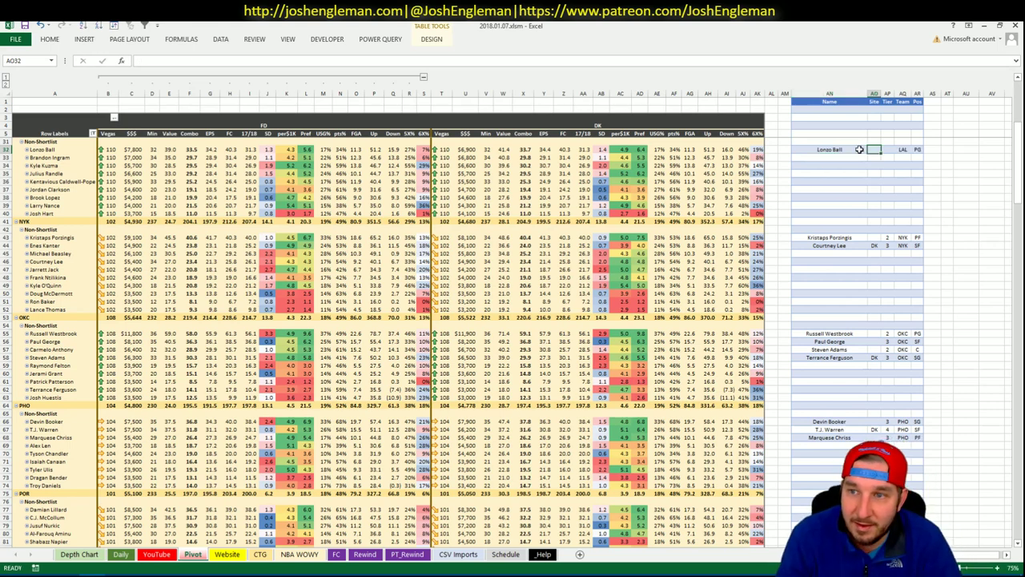
{"action": "key", "text": "Tab"}
{"action": "key", "text": "Left"}
{"action": "key", "text": "Left"}
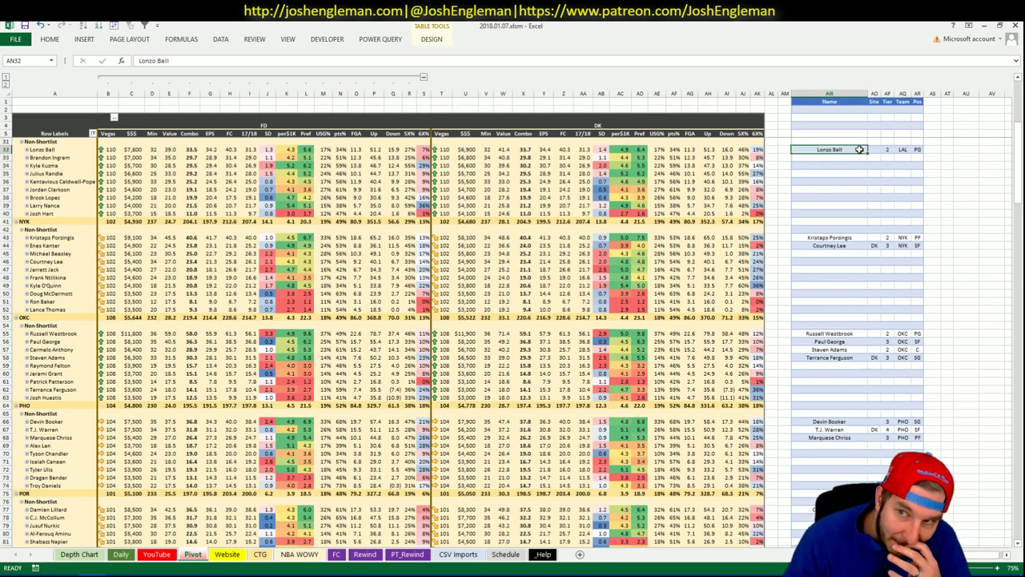
{"action": "key", "text": "Right"}
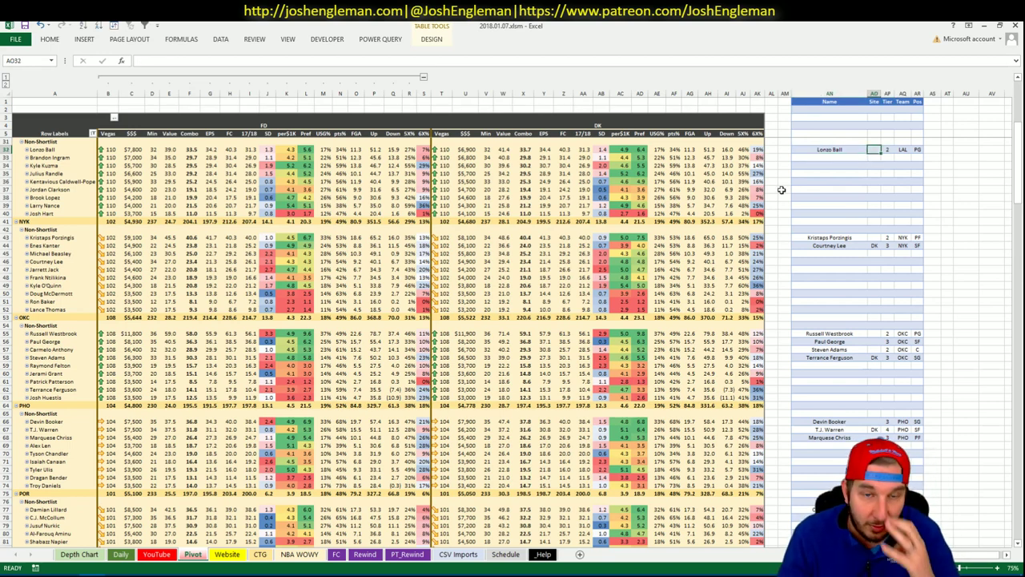
{"action": "left_click", "coordinate": [817, 157]}
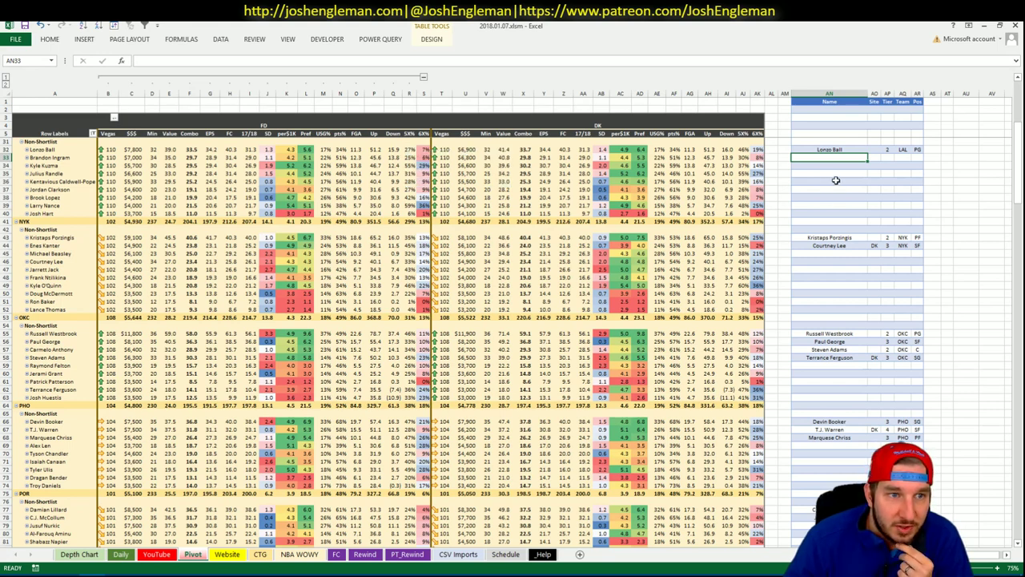
{"action": "type", "text": "Kyle Anderson"}
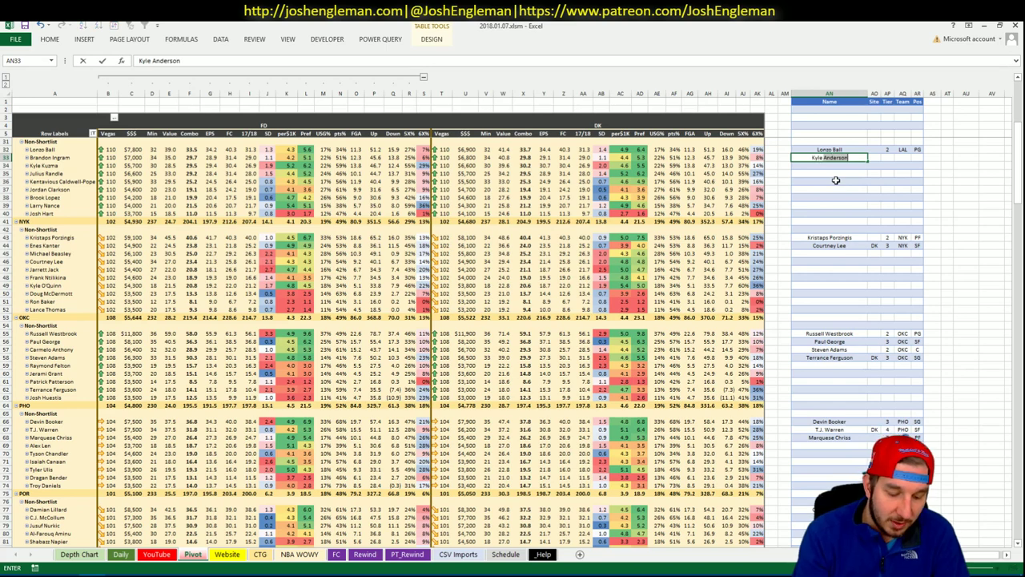
{"action": "key", "text": "BackSpace"}
{"action": "key", "text": "BackSpace"}
{"action": "key", "text": "BackSpace"}
{"action": "key", "text": "BackSpace"}
{"action": "key", "text": "BackSpace"}
{"action": "key", "text": "BackSpace"}
{"action": "key", "text": "BackSpace"}
{"action": "key", "text": "BackSpace"}
{"action": "type", "text": "Kuzma"}
{"action": "key", "text": "Tab"}
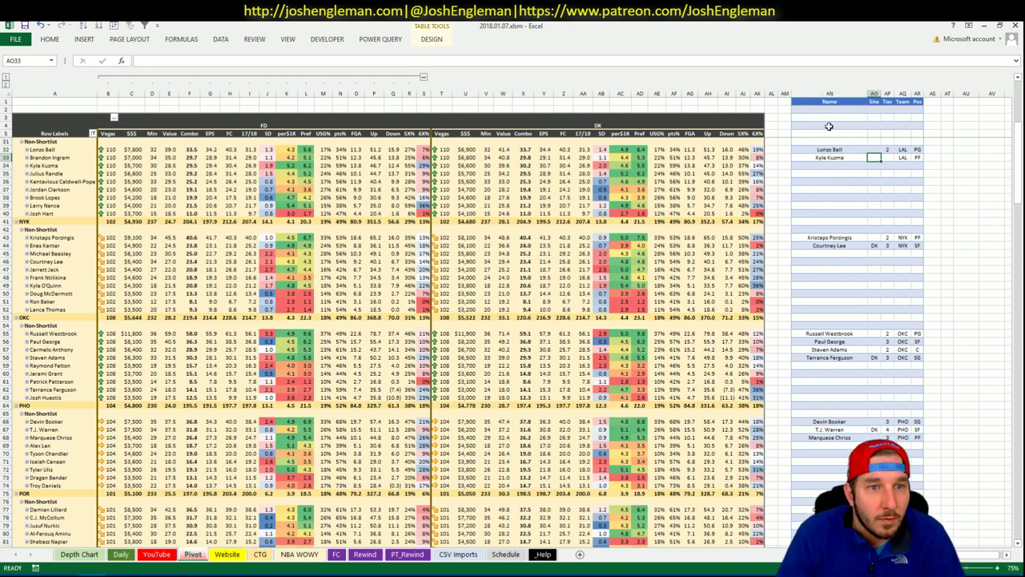
Filter the YouTube sheet's minutes pivot to team LAL.
{"action": "left_click", "coordinate": [157, 554]}
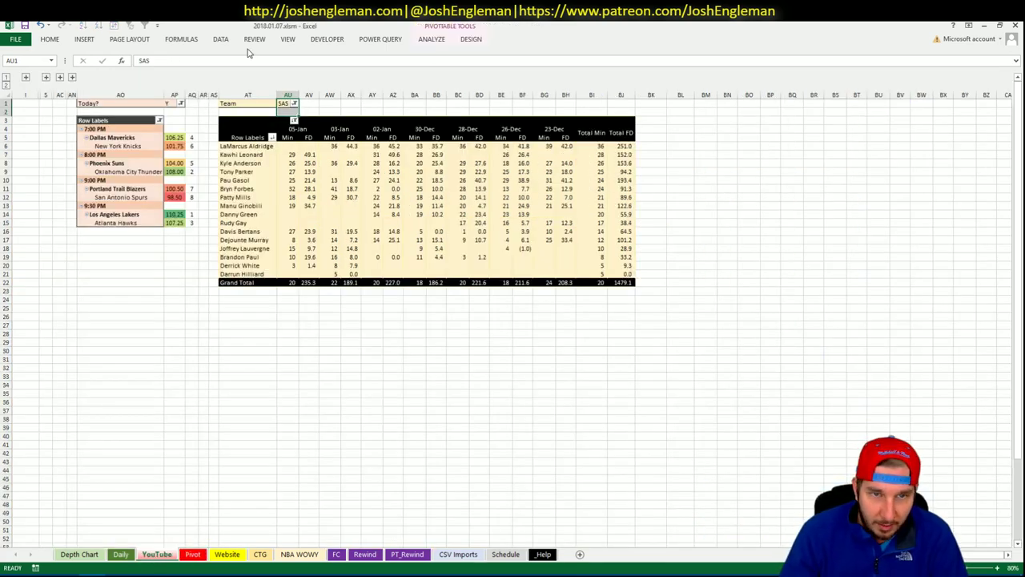
{"action": "key", "text": "Right"}
{"action": "type", "text": "LAL"}
{"action": "key", "text": "Return"}
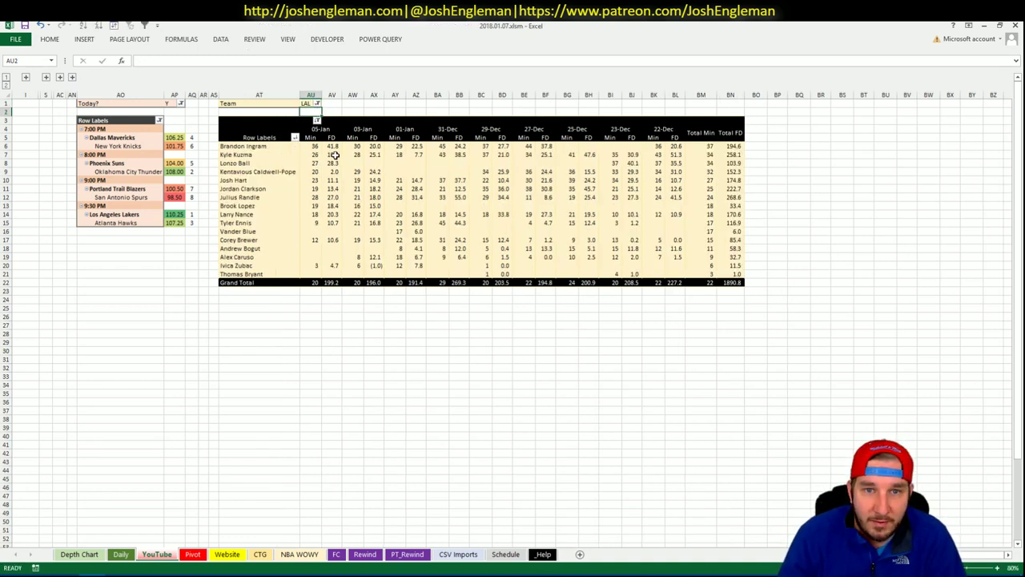
{"action": "left_click", "coordinate": [195, 556]}
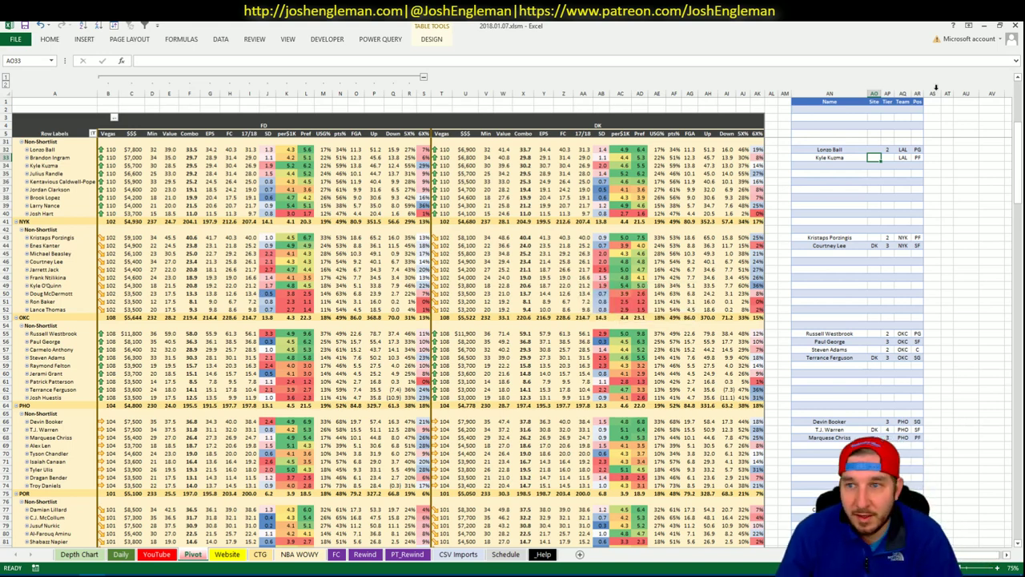
Add Julius Randle to the shortlist as tier 2.
{"action": "key", "text": "Right"}
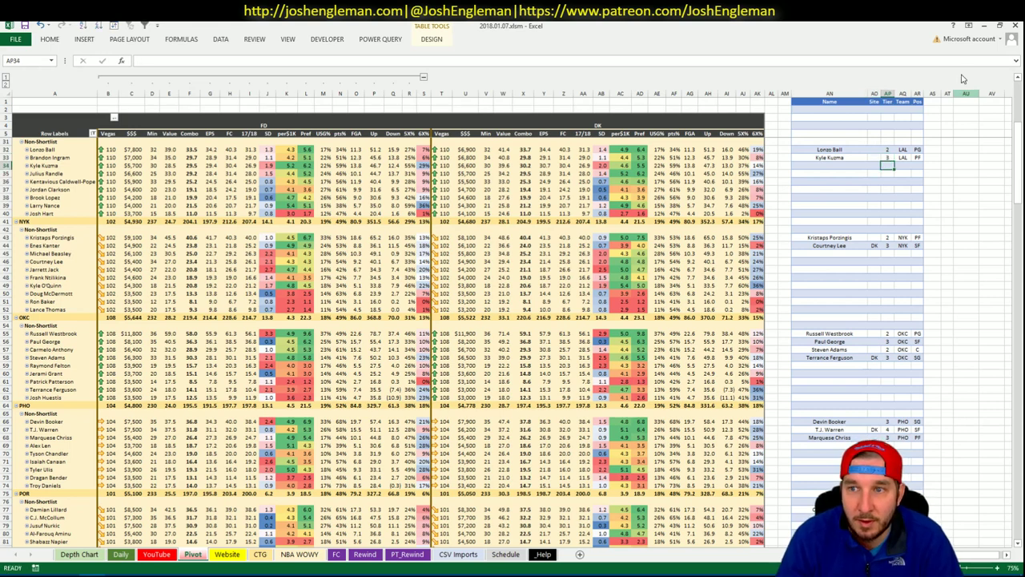
{"action": "left_click", "coordinate": [830, 158]}
{"action": "left_click", "coordinate": [830, 173]}
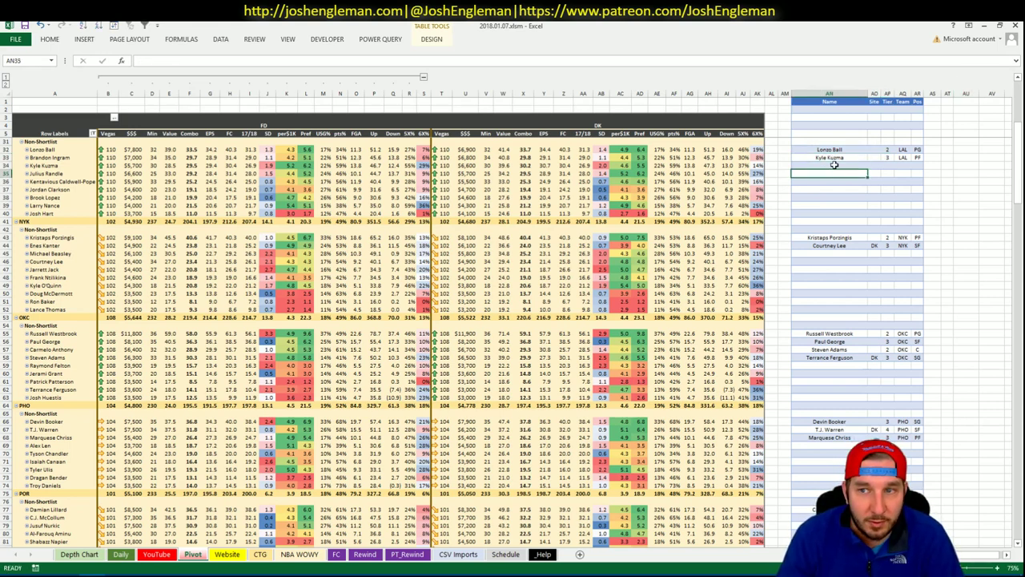
{"action": "left_click", "coordinate": [835, 164]}
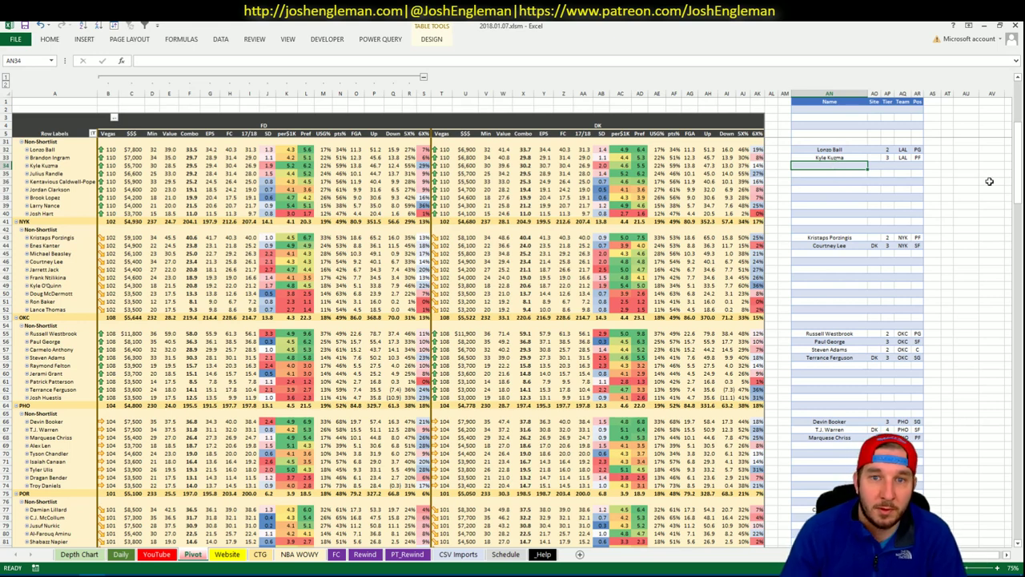
{"action": "type", "text": "Jul"}
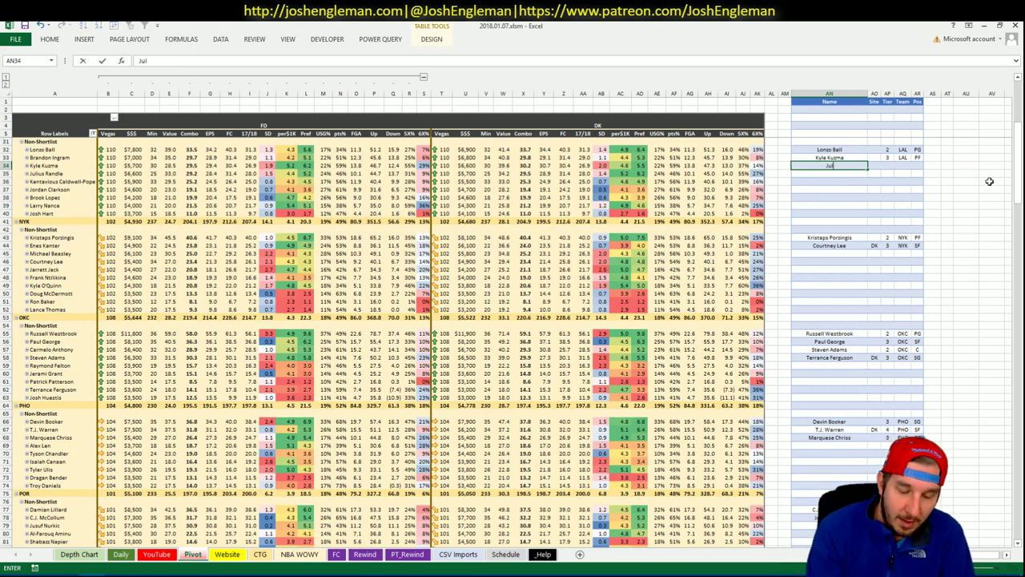
{"action": "type", "text": "ius R"}
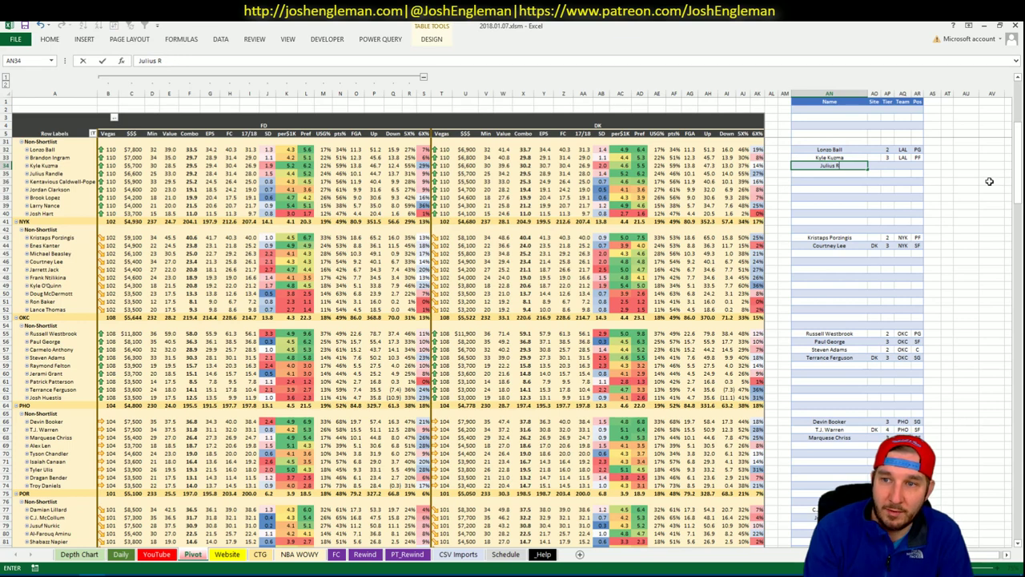
{"action": "type", "text": "andle"}
{"action": "key", "text": "Tab"}
{"action": "key", "text": "Tab"}
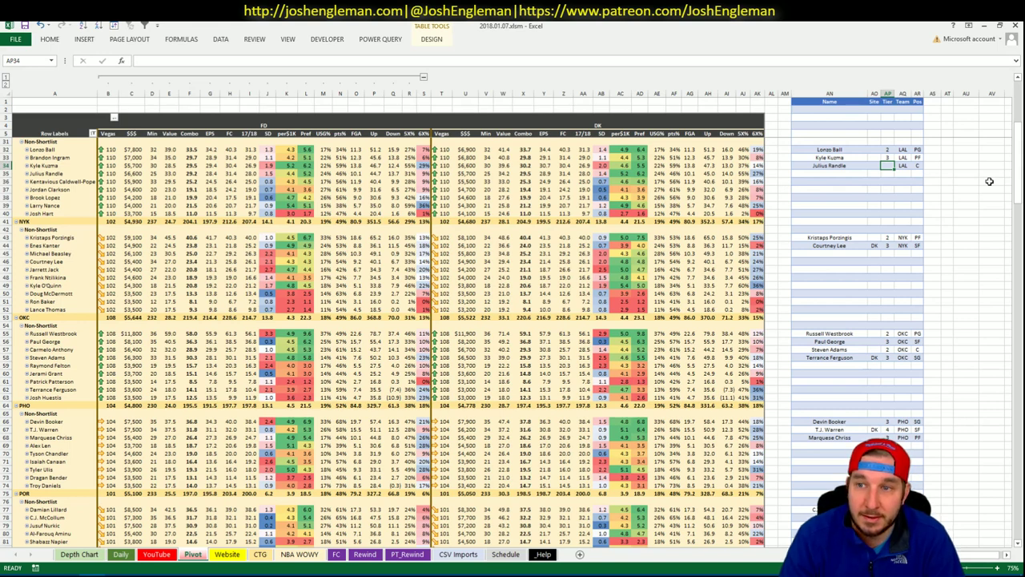
{"action": "type", "text": "2"}
{"action": "key", "text": "Return"}
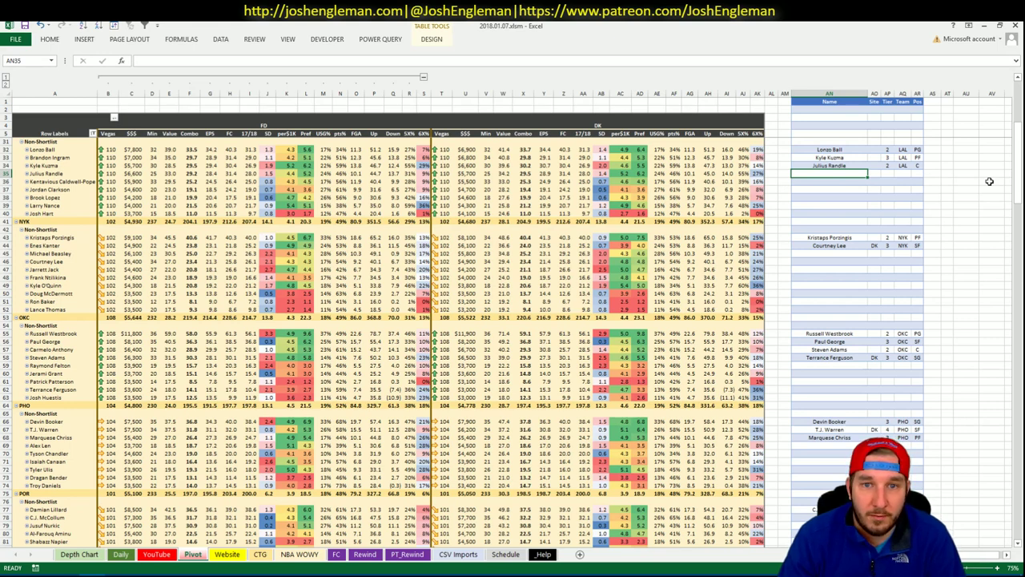
Add Kentavious Caldwell-Pope to the shortlist and give him tier 3.
{"action": "type", "text": "Kentavious"}
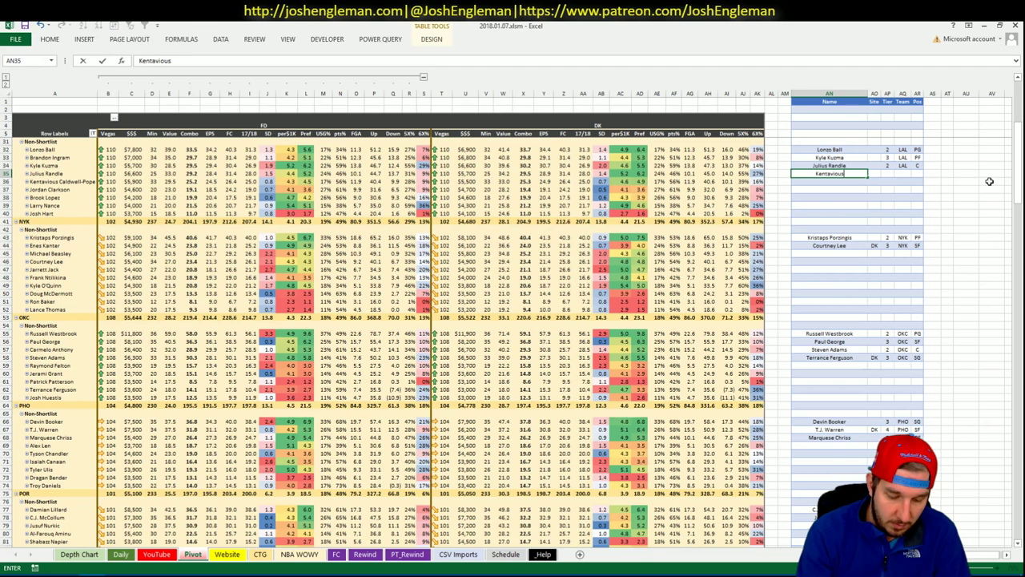
{"action": "type", "text": " Caldwell-"}
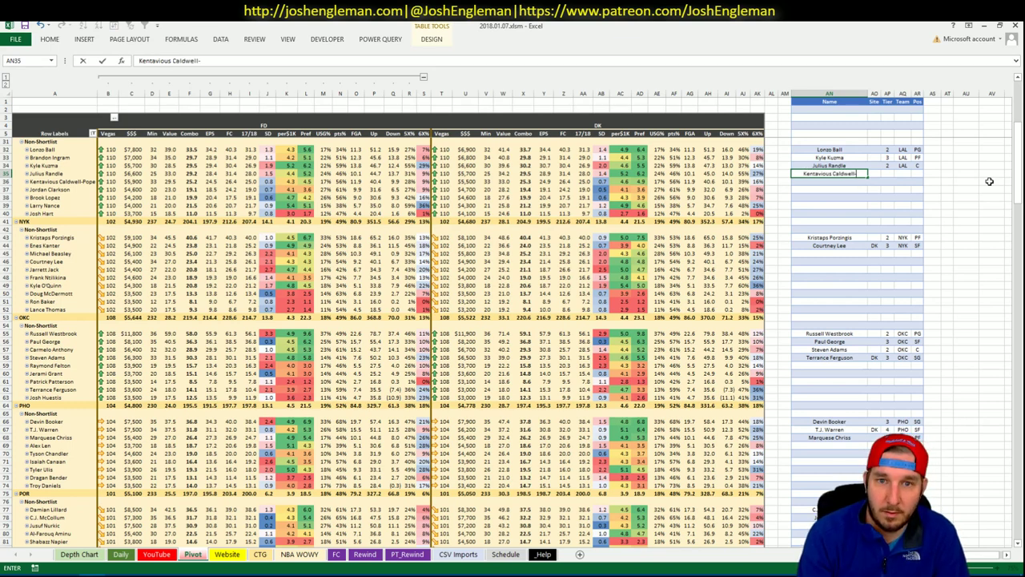
{"action": "type", "text": "Pope"}
{"action": "key", "text": "Return"}
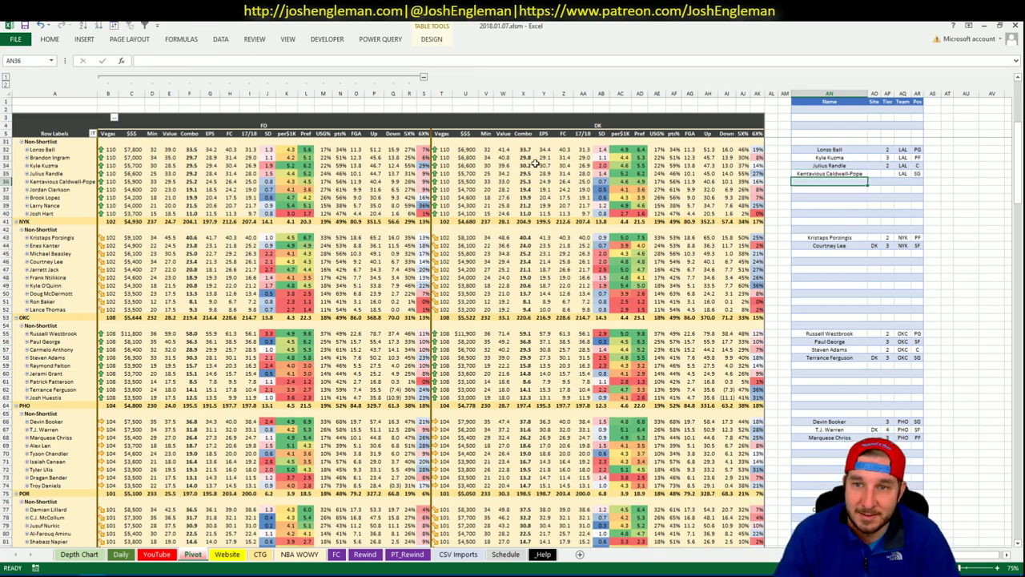
{"action": "left_click", "coordinate": [640, 181]}
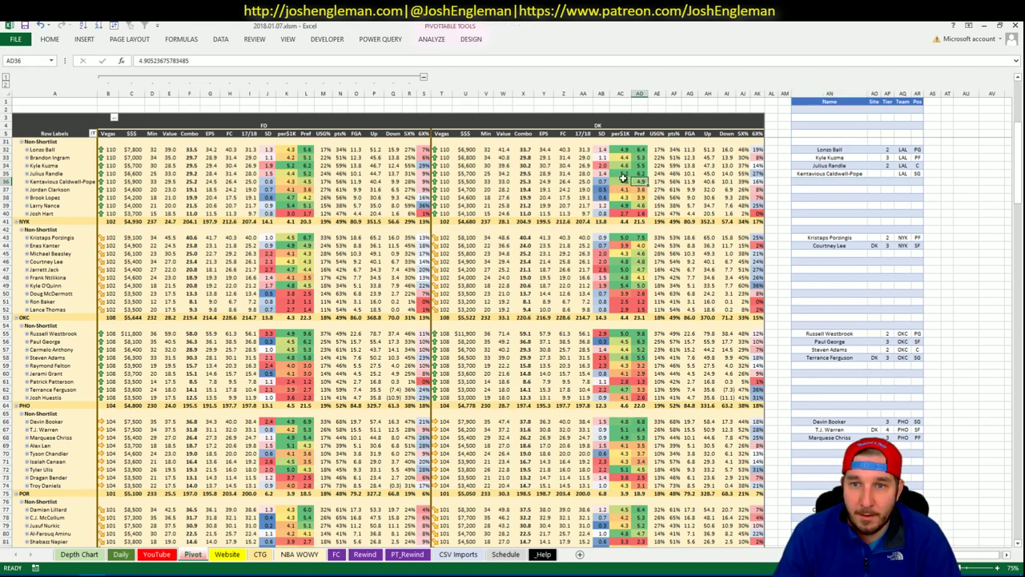
{"action": "left_click", "coordinate": [619, 180]}
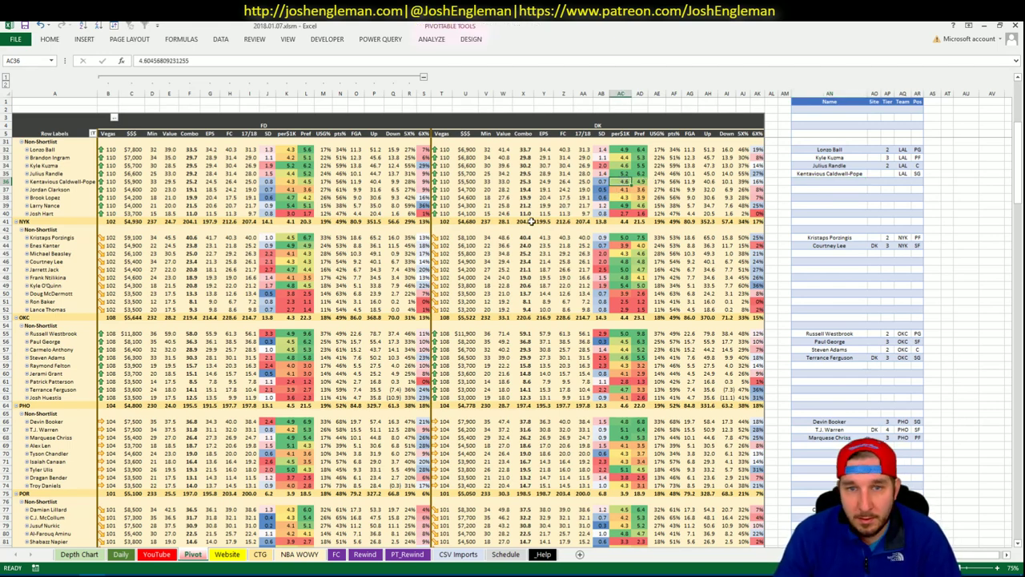
{"action": "left_click", "coordinate": [160, 554]}
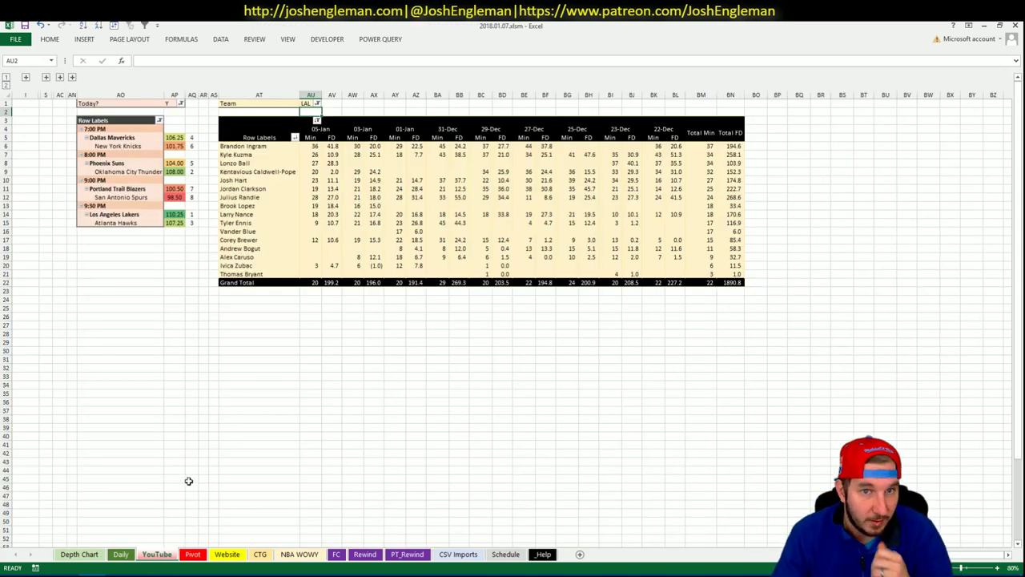
{"action": "left_click", "coordinate": [194, 555]}
{"action": "left_click", "coordinate": [157, 554]}
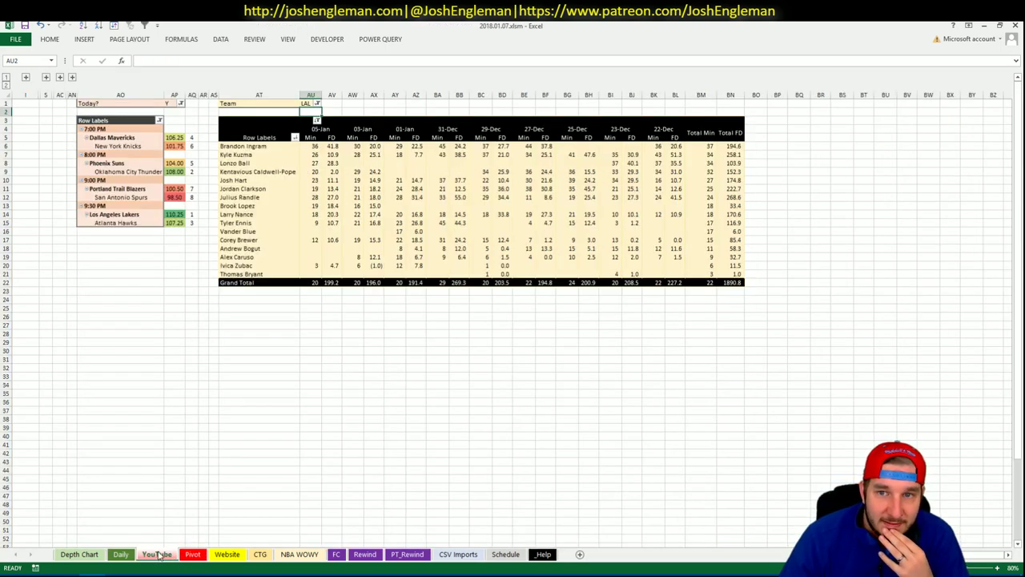
{"action": "left_click", "coordinate": [195, 552]}
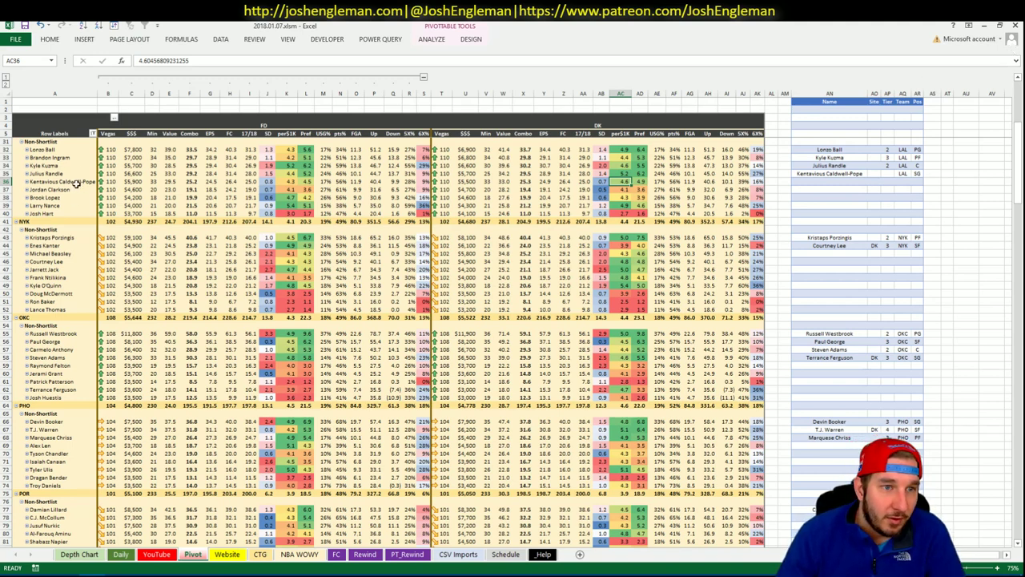
{"action": "left_click", "coordinate": [840, 189]}
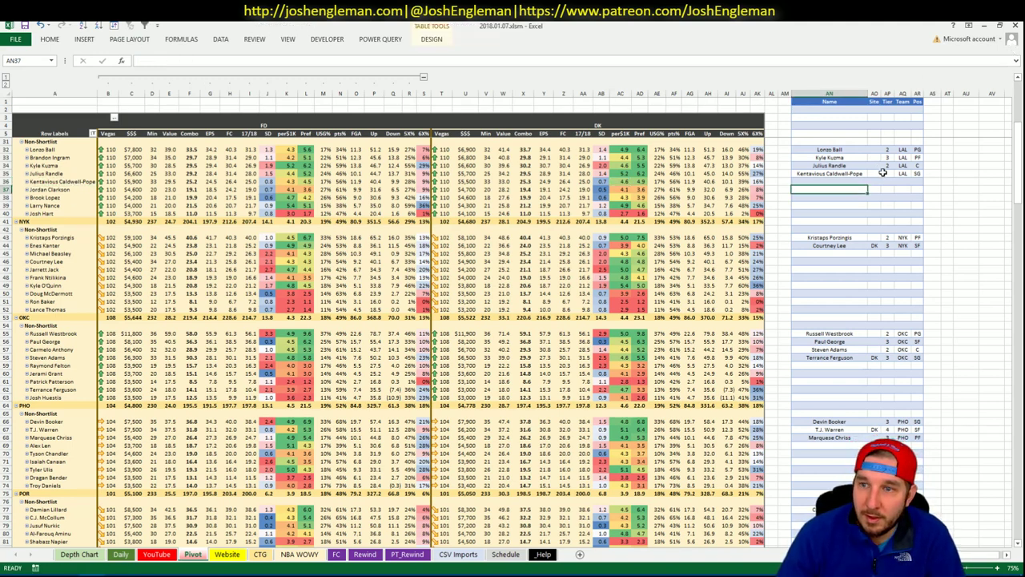
{"action": "left_click", "coordinate": [884, 172]}
{"action": "type", "text": "3"}
{"action": "key", "text": "Return"}
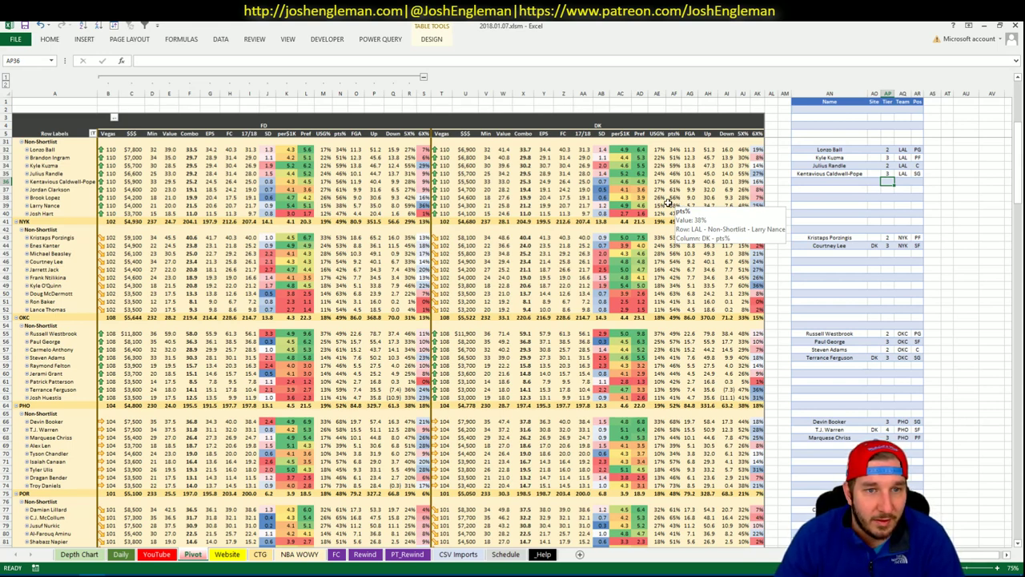
Set the CTG sheet's opponent cell to LAL.
{"action": "left_click", "coordinate": [746, 301]}
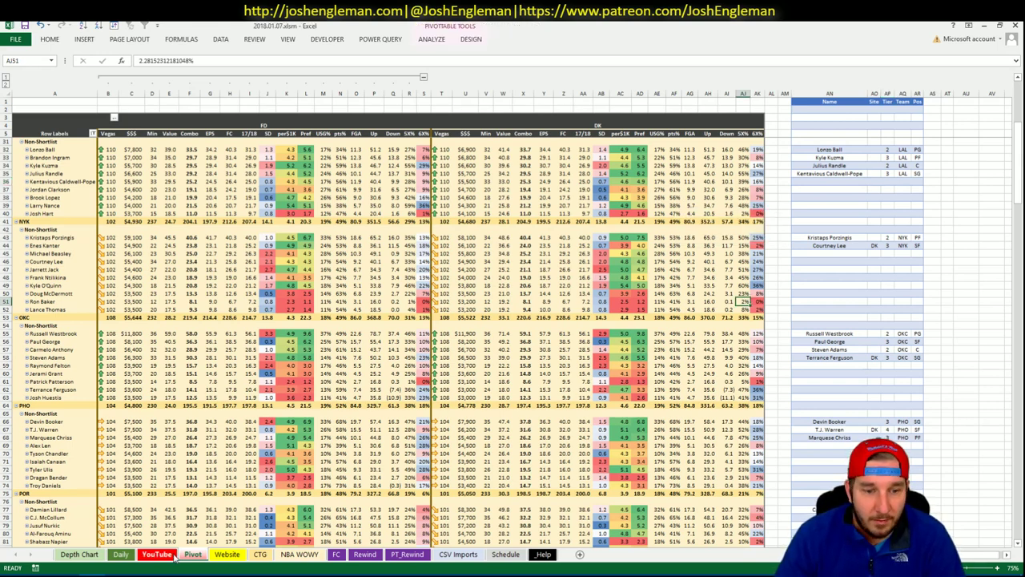
{"action": "left_click", "coordinate": [262, 556]}
{"action": "left_click", "coordinate": [119, 140]}
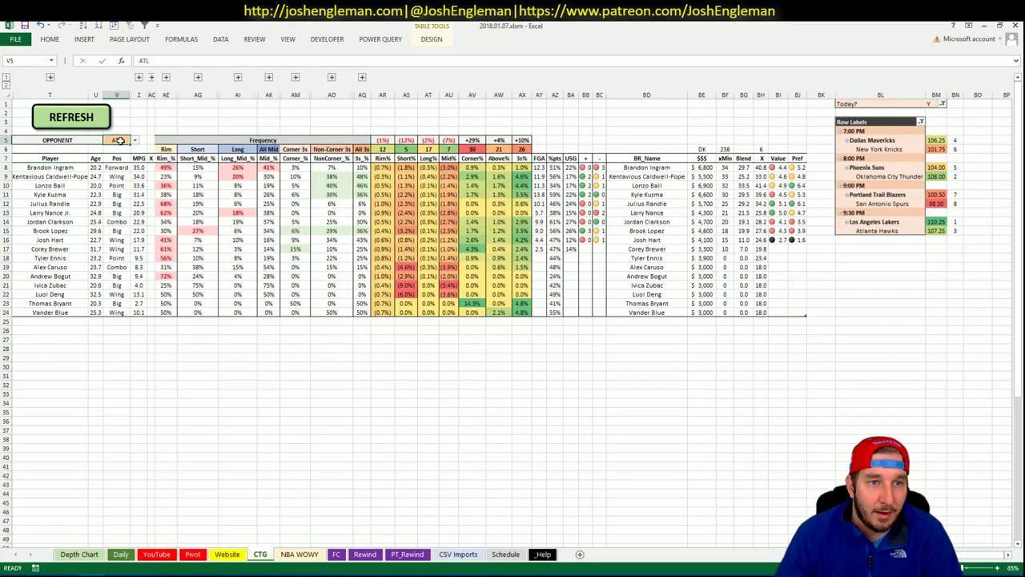
{"action": "type", "text": "LAL"}
{"action": "key", "text": "Return"}
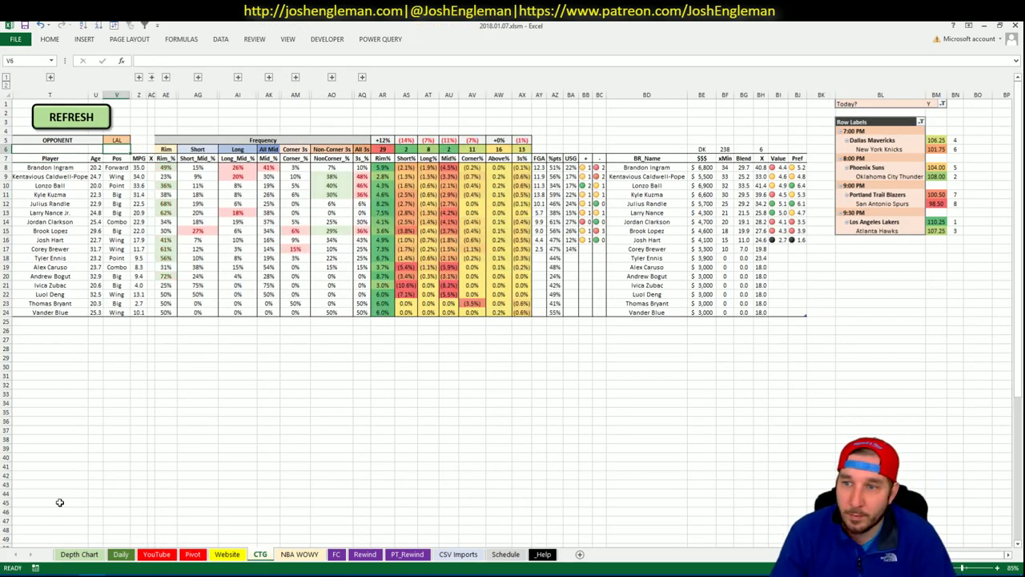
Open the Atlanta Hawks page and select its whole Shooting: Frequency player table.
{"action": "key", "text": "alt+Tab"}
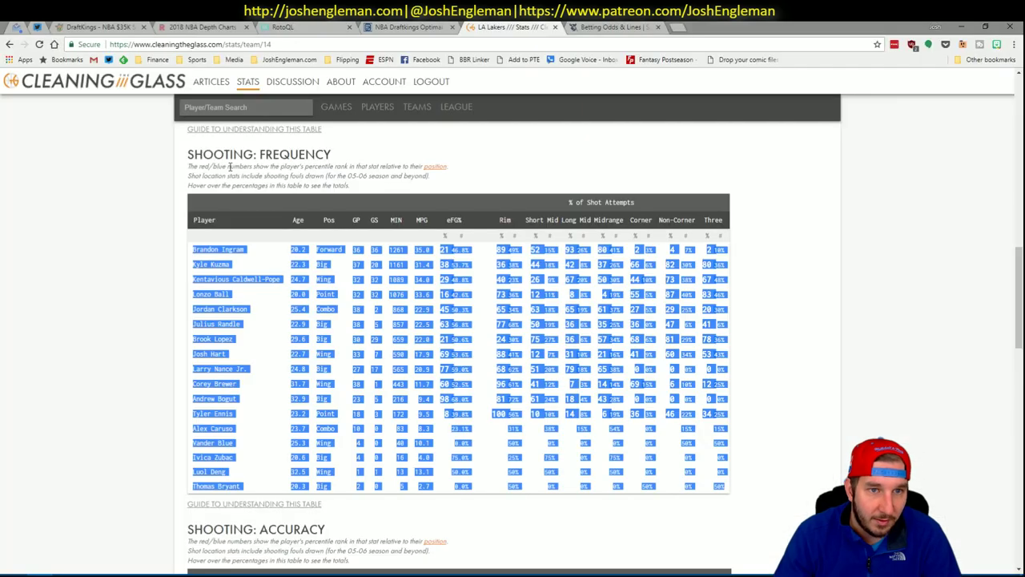
{"action": "type", "text": "atl"}
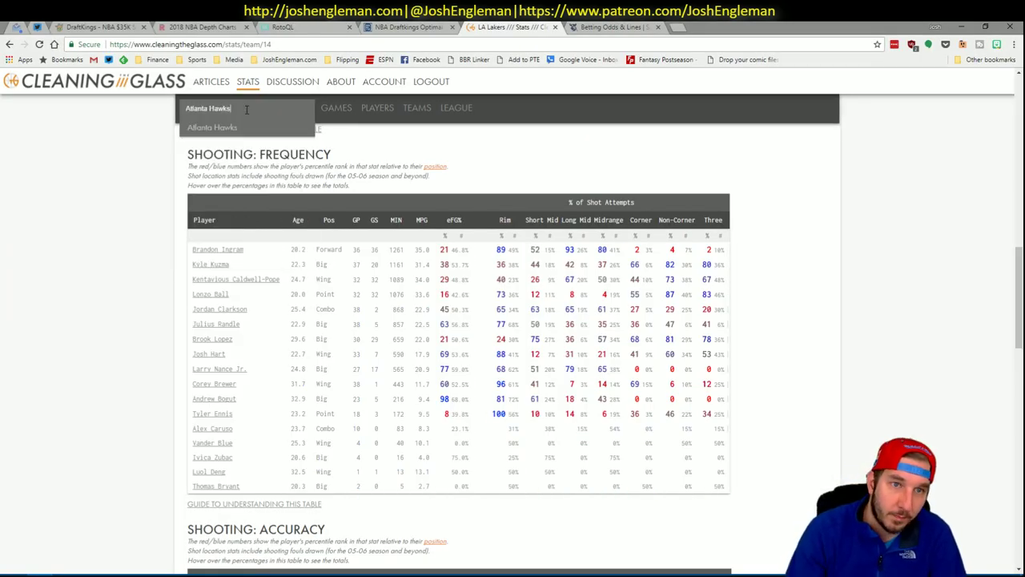
{"action": "key", "text": "Return"}
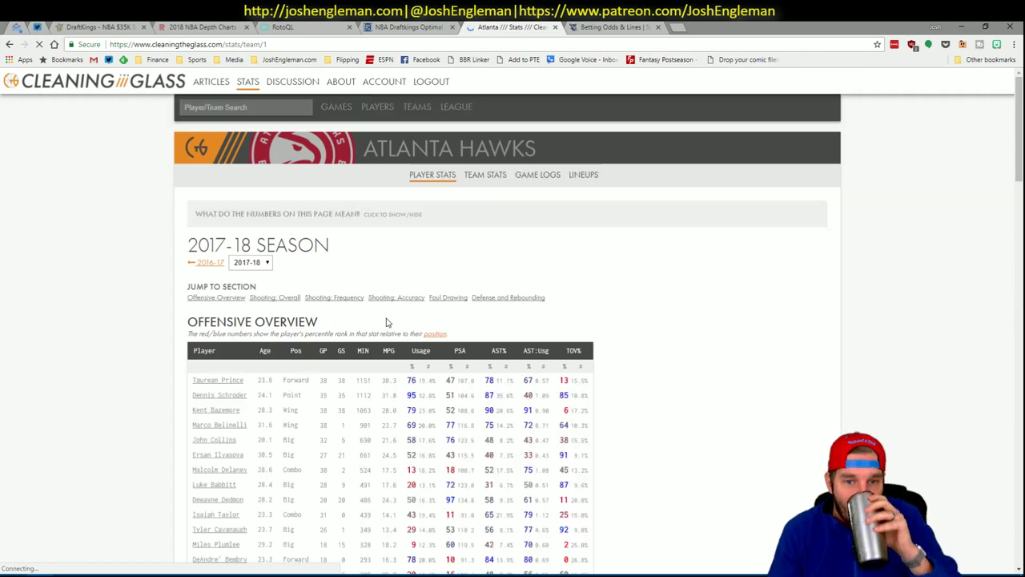
{"action": "left_click", "coordinate": [347, 302]}
{"action": "scroll", "coordinate": [470, 313], "scroll_direction": "down", "scroll_amount": 1}
{"action": "mouse_move", "coordinate": [684, 472]}
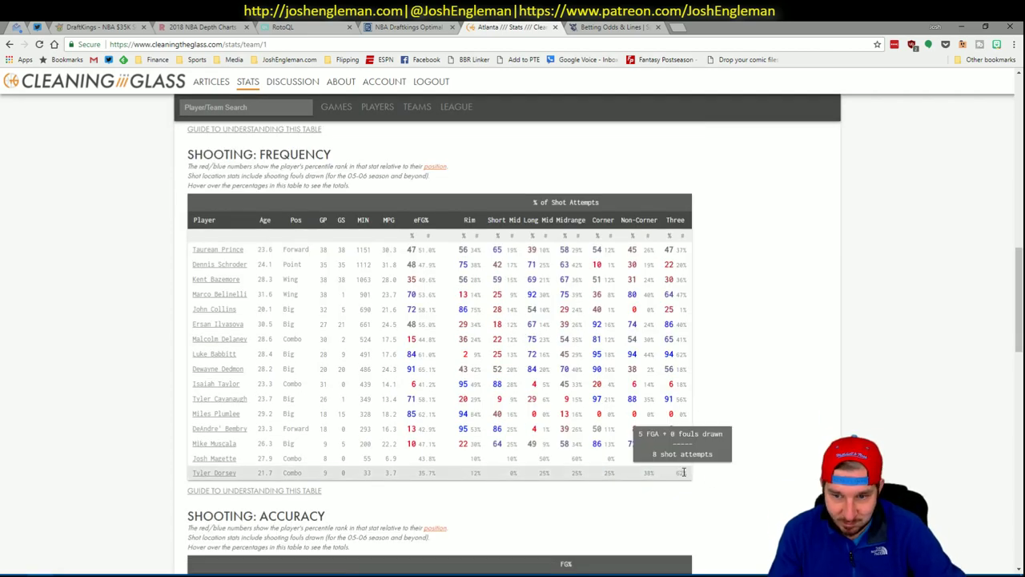
{"action": "left_click_drag", "start_coordinate": [687, 474], "coordinate": [197, 255]}
Paste the Hawks shooting stats over the Lakers rows on the CTG sheet.
{"action": "key", "text": "alt+Tab"}
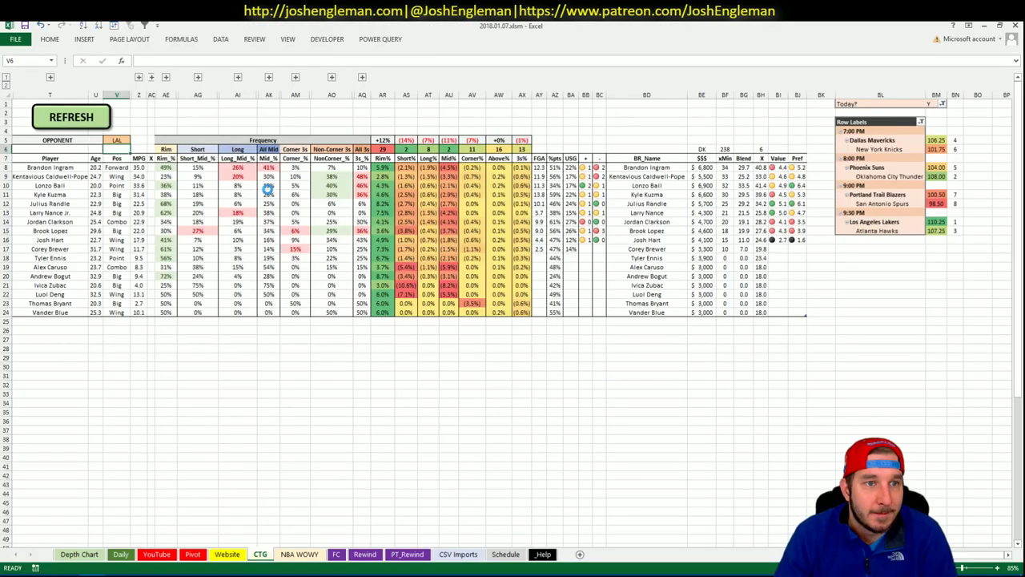
{"action": "key", "text": "ctrl+v"}
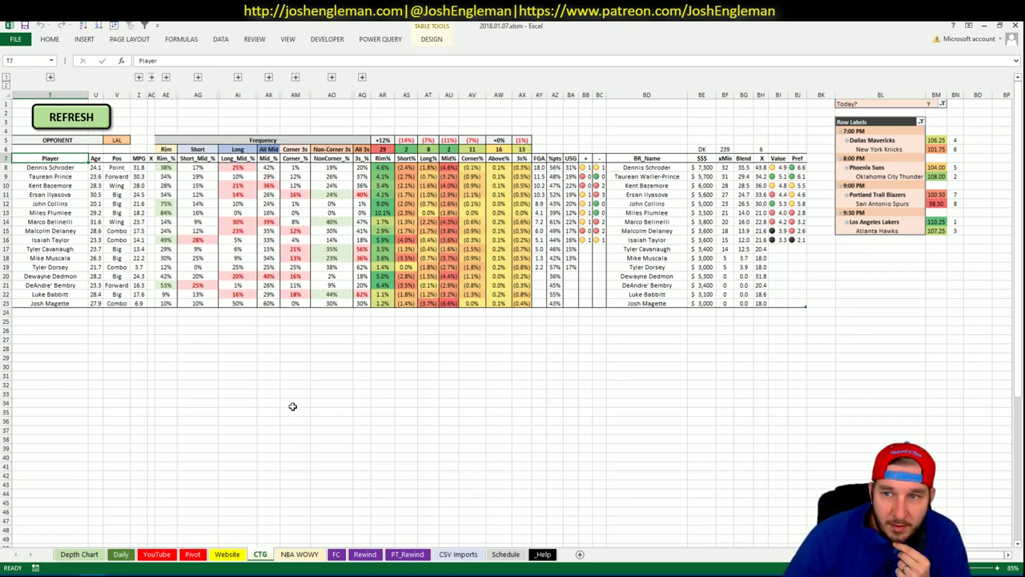
Add Dennis Schroder to the first empty shortlist row.
{"action": "left_click", "coordinate": [192, 554]}
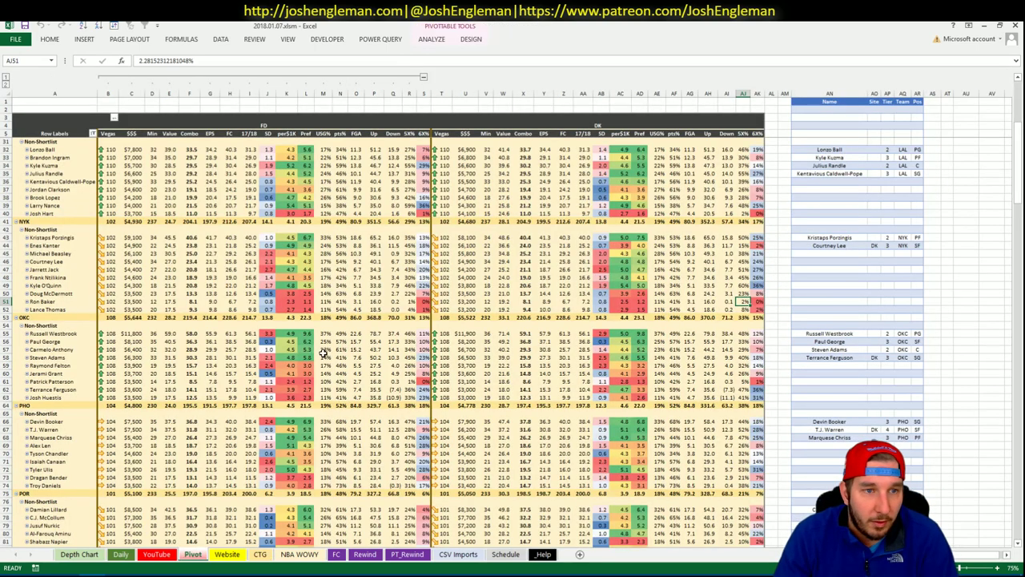
{"action": "left_click", "coordinate": [322, 353]}
{"action": "scroll", "coordinate": [321, 356], "scroll_direction": "up", "scroll_amount": 8}
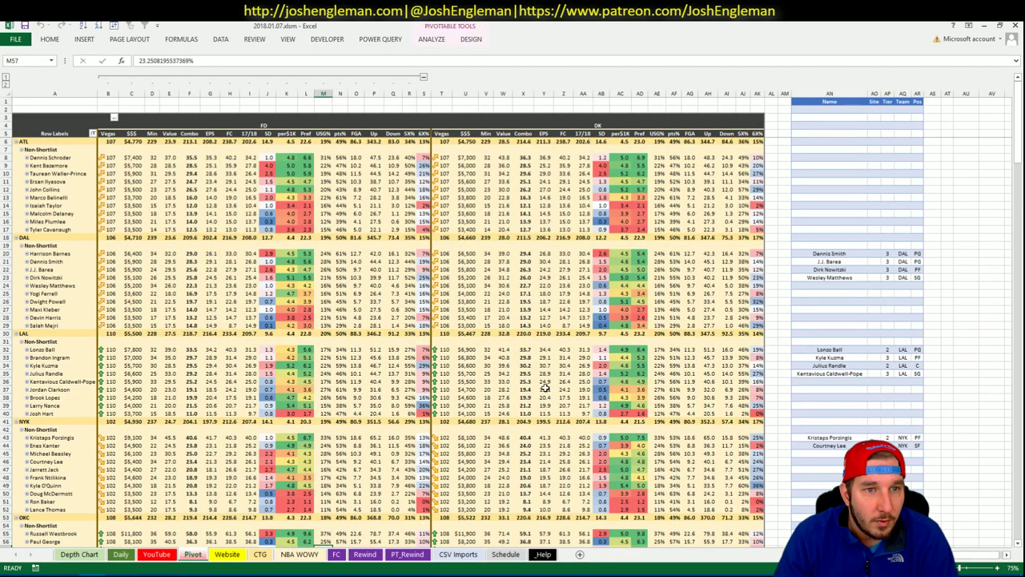
{"action": "left_click", "coordinate": [827, 155]}
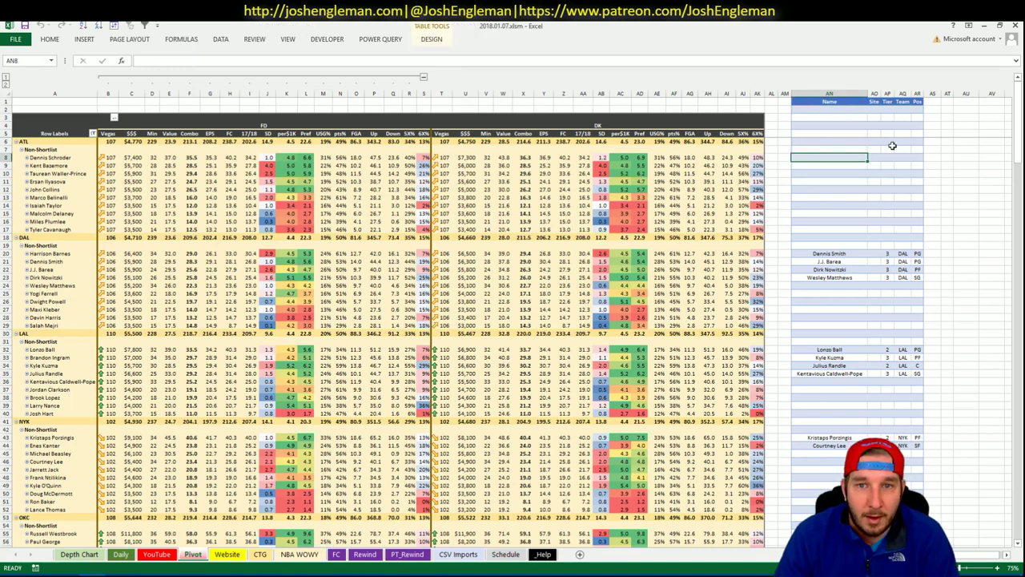
{"action": "type", "text": "Dennis Schroder"}
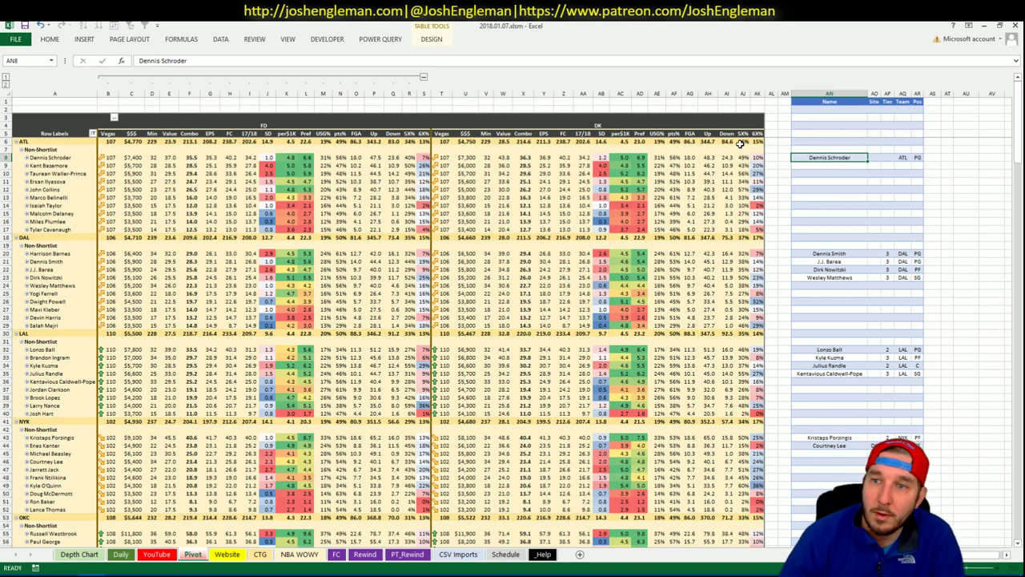
{"action": "key", "text": "Return"}
Filter the YouTube sheet's minutes pivot to team ATL.
{"action": "left_click", "coordinate": [158, 553]}
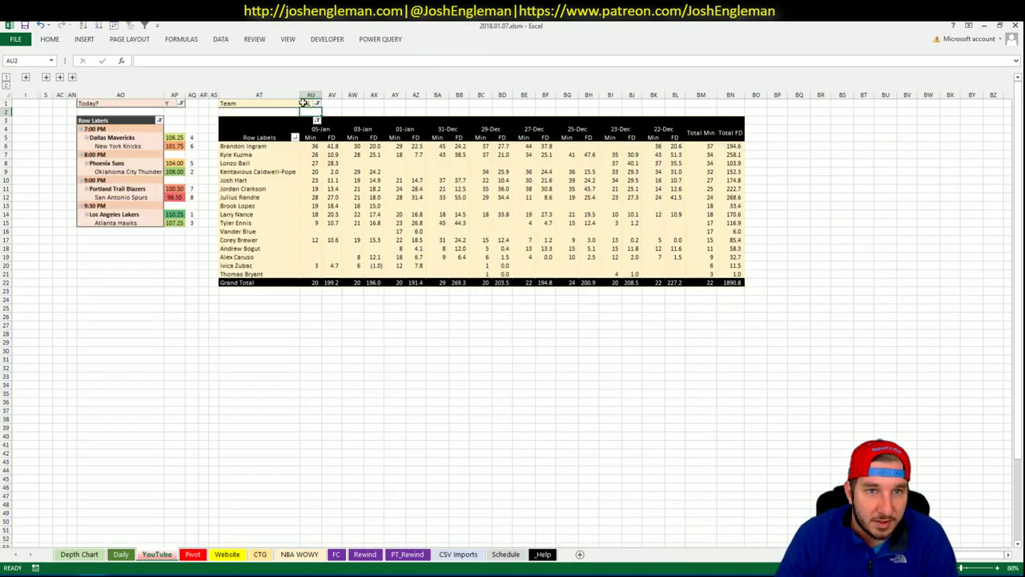
{"action": "type", "text": "ATL"}
{"action": "key", "text": "Return"}
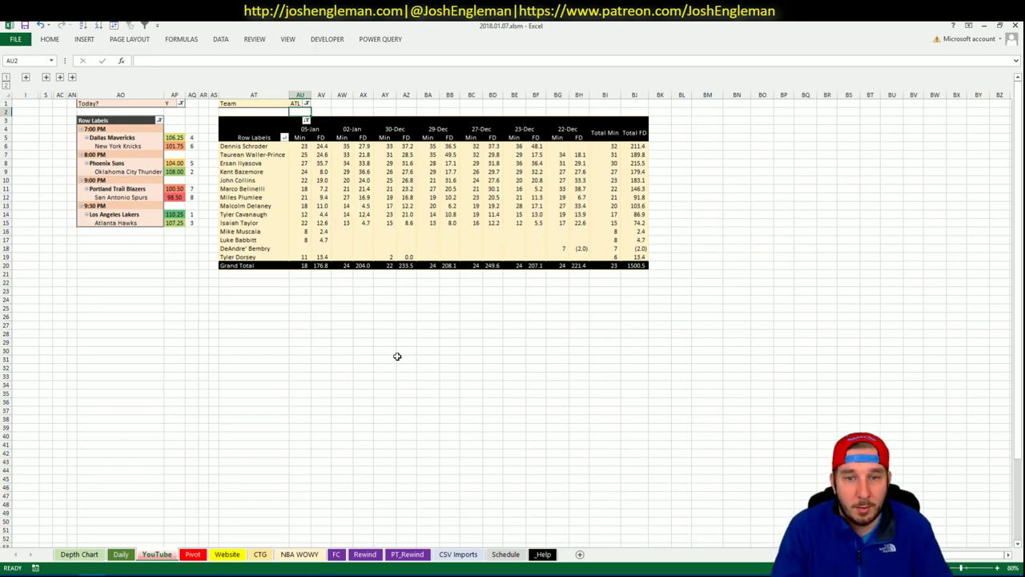
{"action": "left_click", "coordinate": [192, 553]}
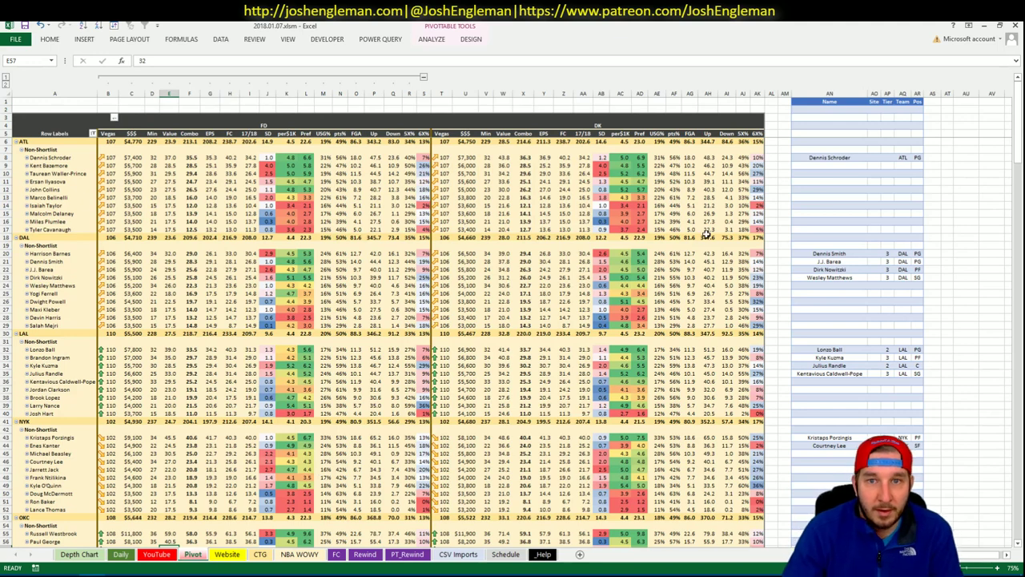
Add Kent Bazemore to the next shortlist row.
{"action": "left_click", "coordinate": [888, 158]}
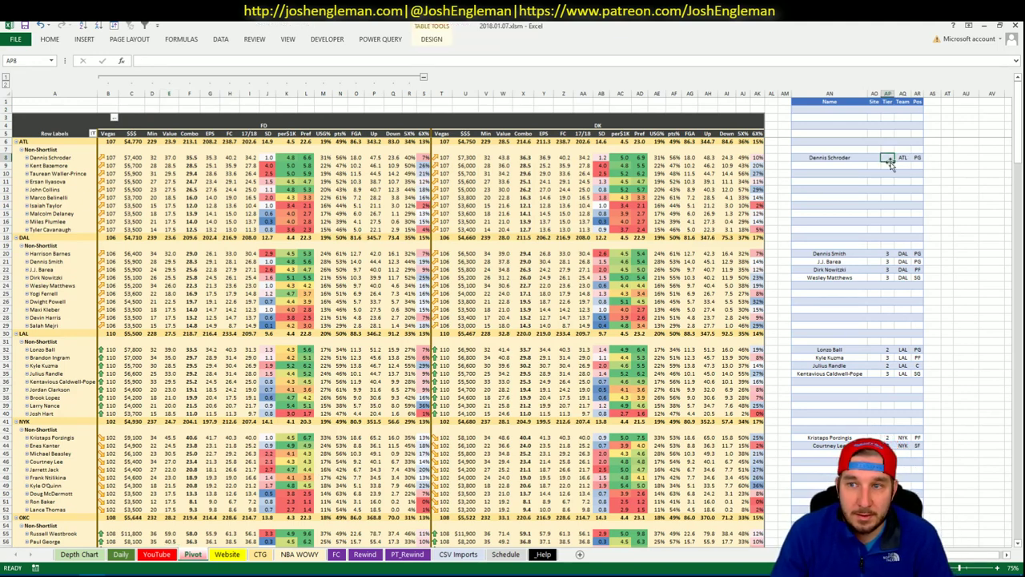
{"action": "left_click", "coordinate": [797, 159]}
{"action": "left_click", "coordinate": [797, 164]}
{"action": "left_click", "coordinate": [812, 164]}
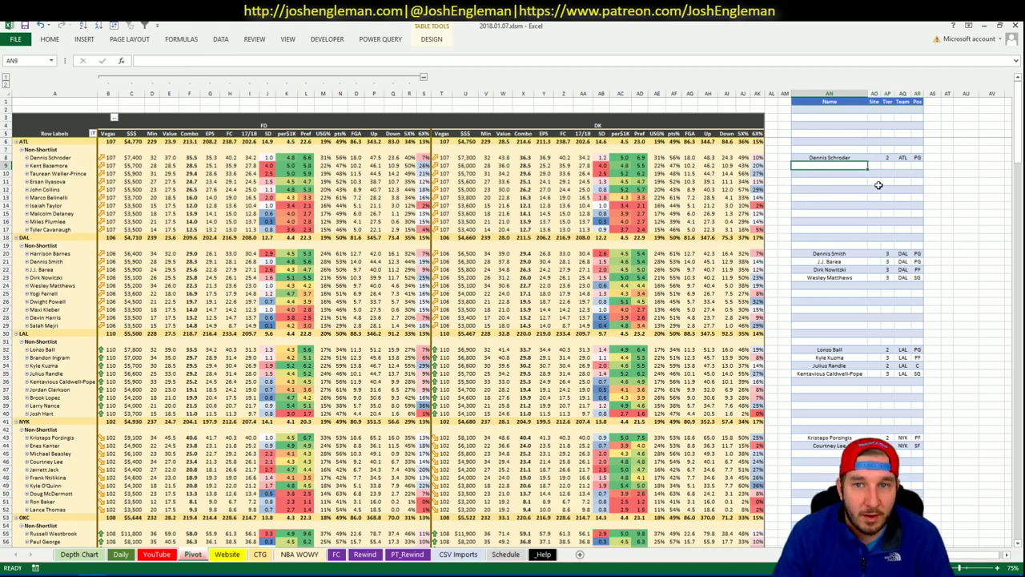
{"action": "type", "text": "Kent"}
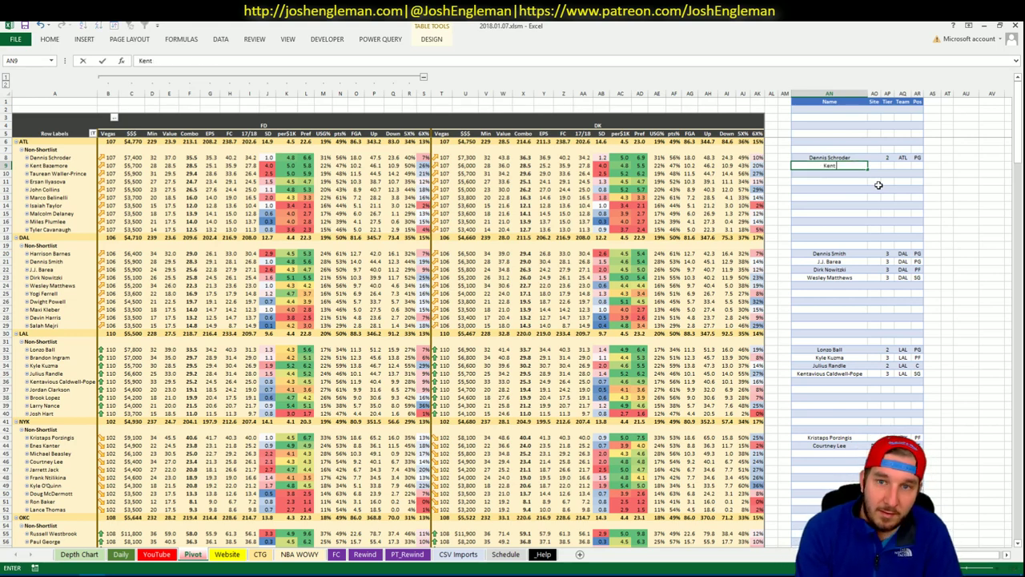
{"action": "type", "text": " Bazemo"}
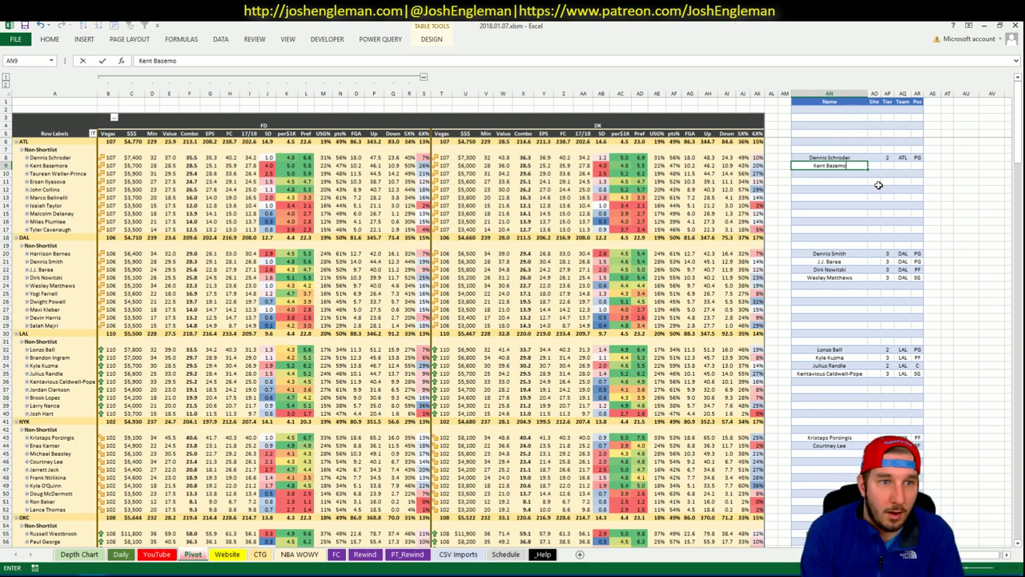
{"action": "type", "text": "re"}
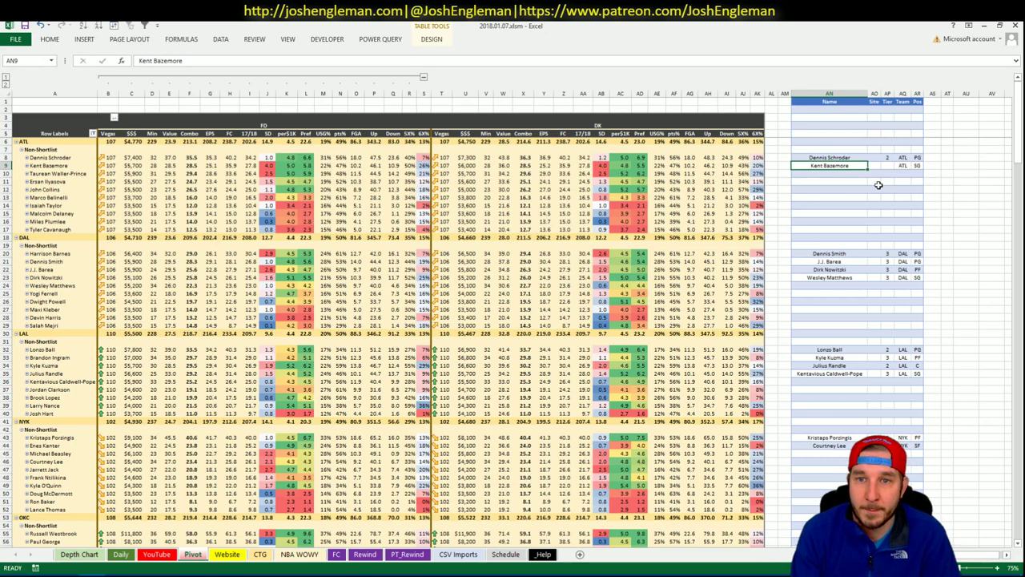
{"action": "key", "text": "Tab"}
{"action": "key", "text": "Tab"}
{"action": "key", "text": "Tab"}
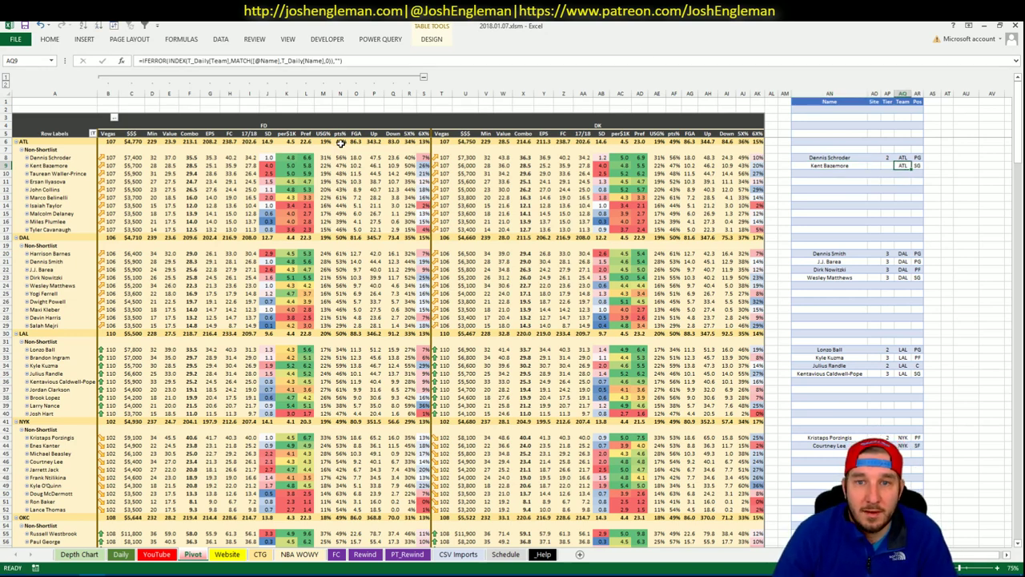
After checking recent minutes, set Kent Bazemore's tier to 2.
{"action": "left_click", "coordinate": [157, 554]}
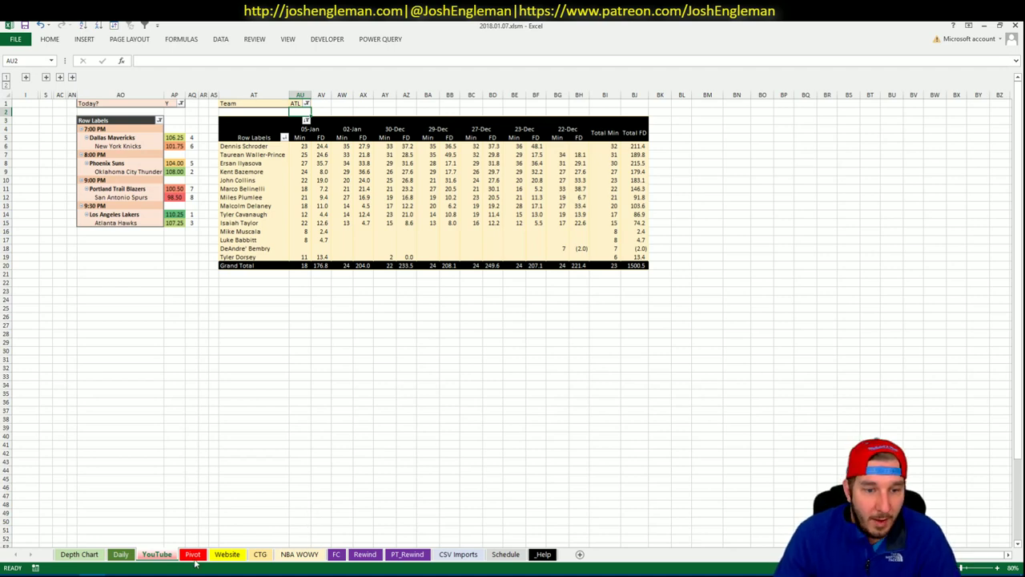
{"action": "left_click", "coordinate": [227, 553]}
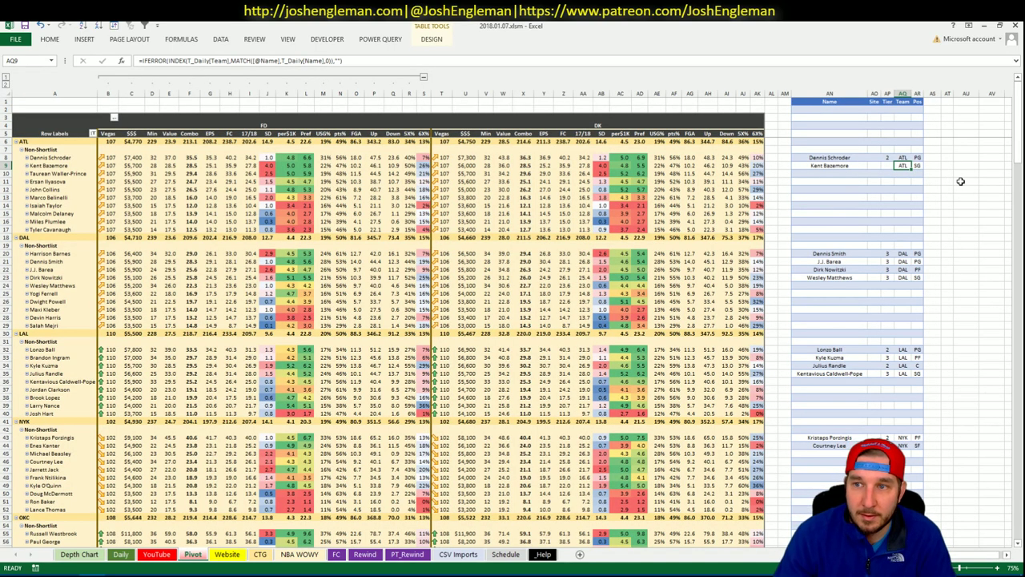
{"action": "key", "text": "Left"}
{"action": "type", "text": "3"}
{"action": "key", "text": "Return"}
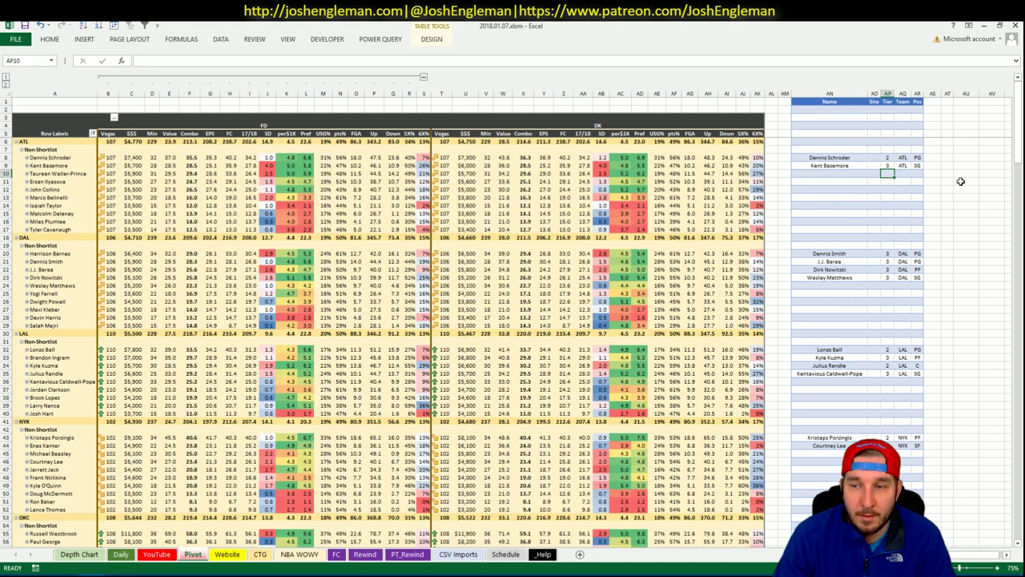
{"action": "key", "text": "Up"}
{"action": "type", "text": "2"}
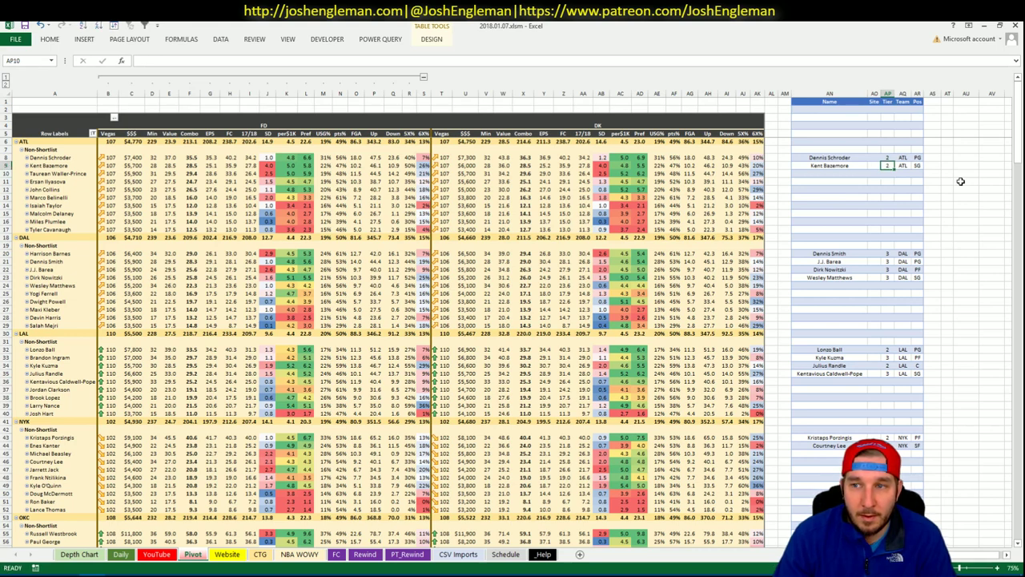
{"action": "key", "text": "Left"}
{"action": "key", "text": "Left"}
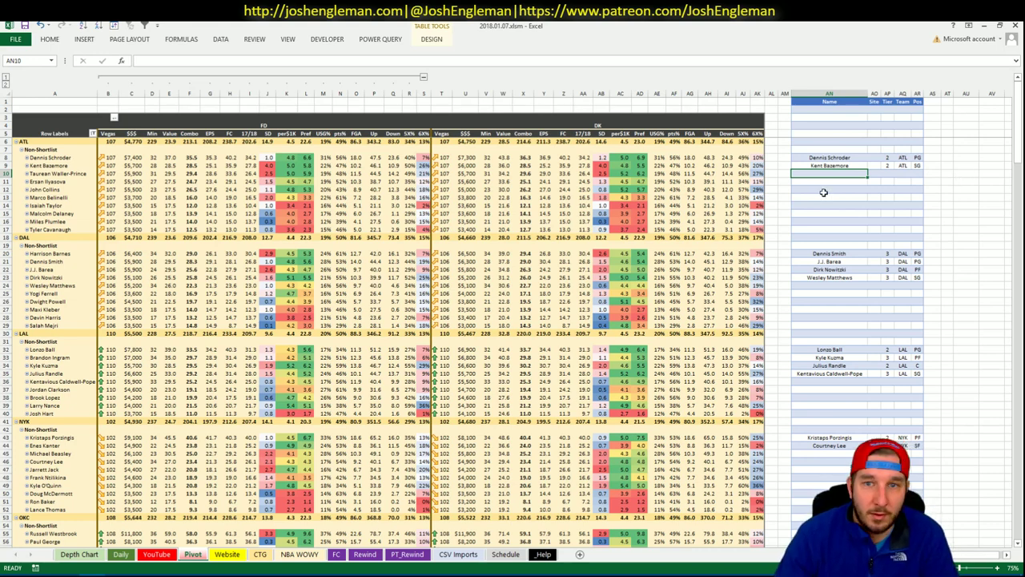
Copy Taurean Waller-Prince from the player list into the shortlist as tier 3.
{"action": "left_click", "coordinate": [154, 556]}
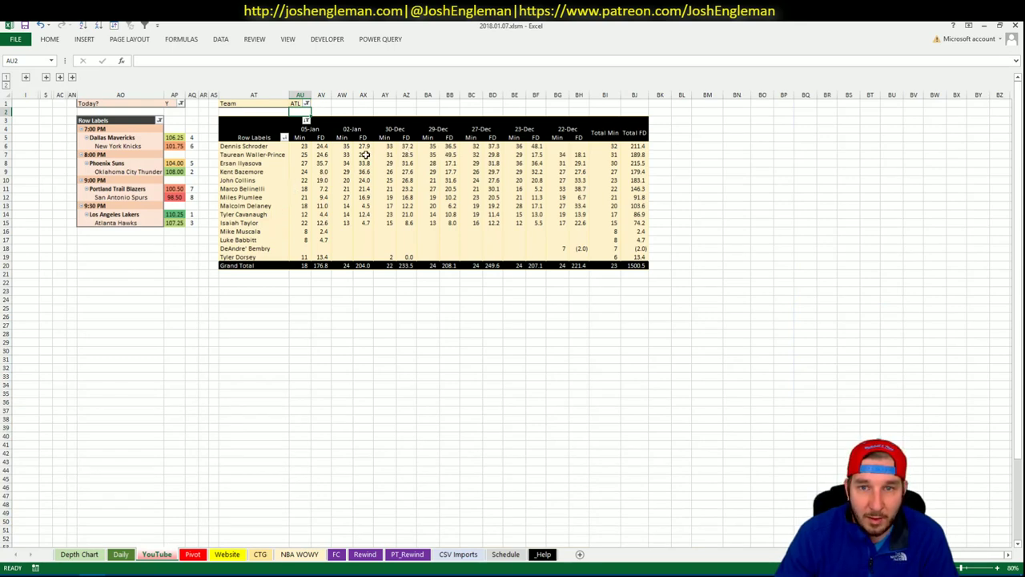
{"action": "left_click", "coordinate": [192, 554]}
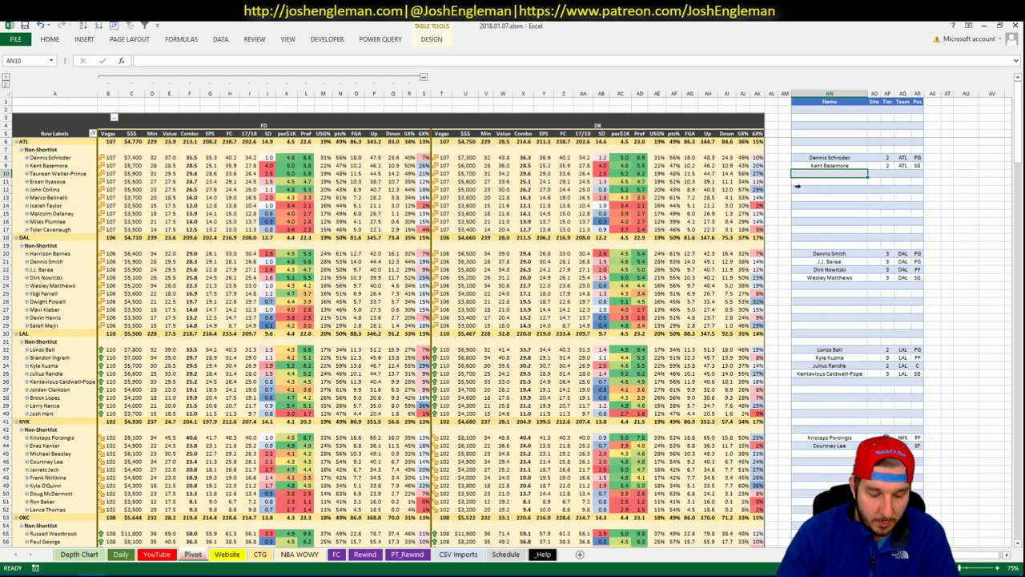
{"action": "left_click", "coordinate": [69, 174]}
{"action": "key", "text": "ctrl+c"}
{"action": "left_click", "coordinate": [837, 181]}
{"action": "right_click", "coordinate": [842, 174]}
{"action": "left_click", "coordinate": [881, 214]}
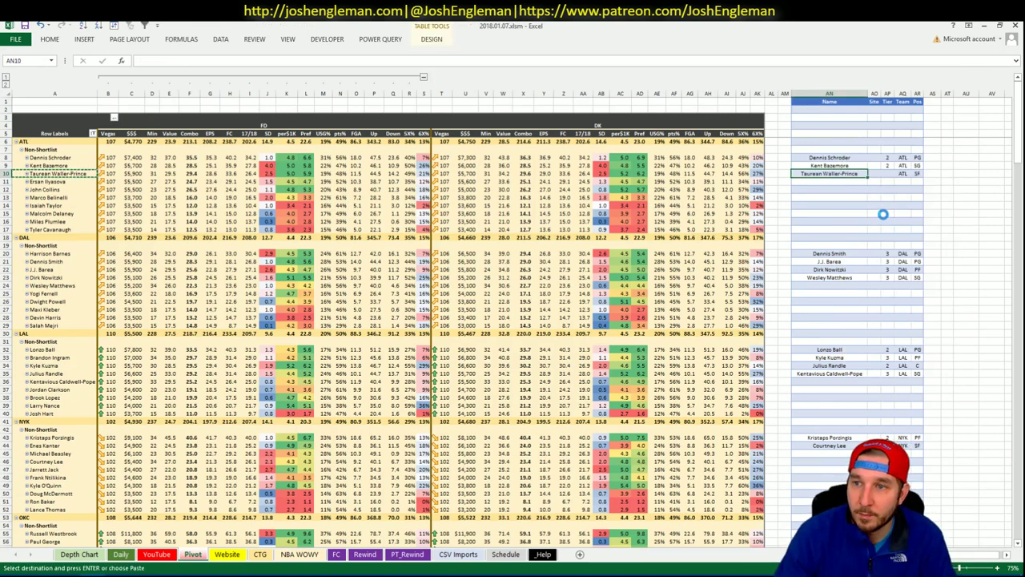
{"action": "key", "text": "Right"}
{"action": "key", "text": "Right"}
{"action": "type", "text": "3"}
{"action": "left_click", "coordinate": [875, 221]}
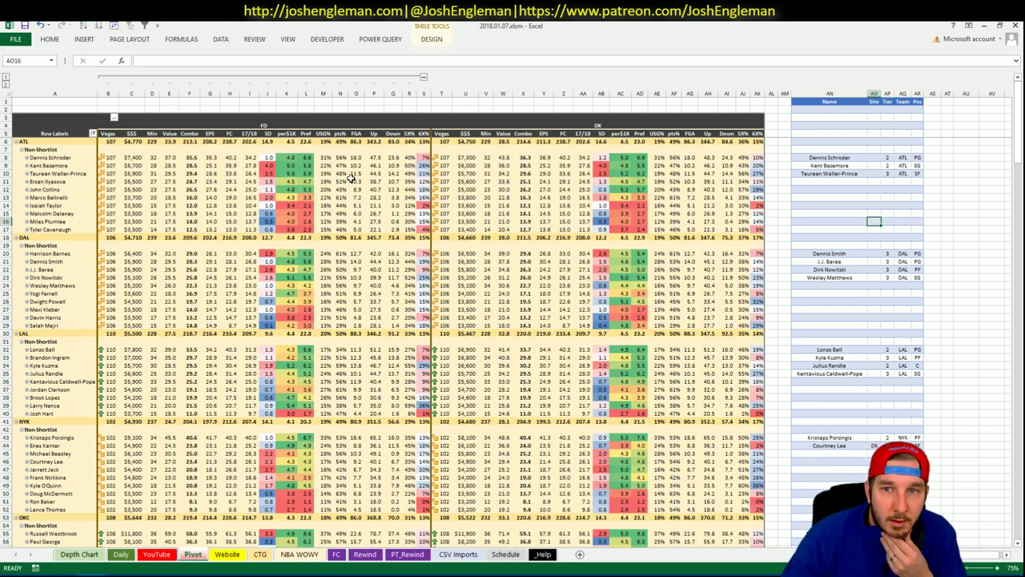
Add John Collins to the shortlist via autocomplete with tier 3.
{"action": "left_click", "coordinate": [37, 190]}
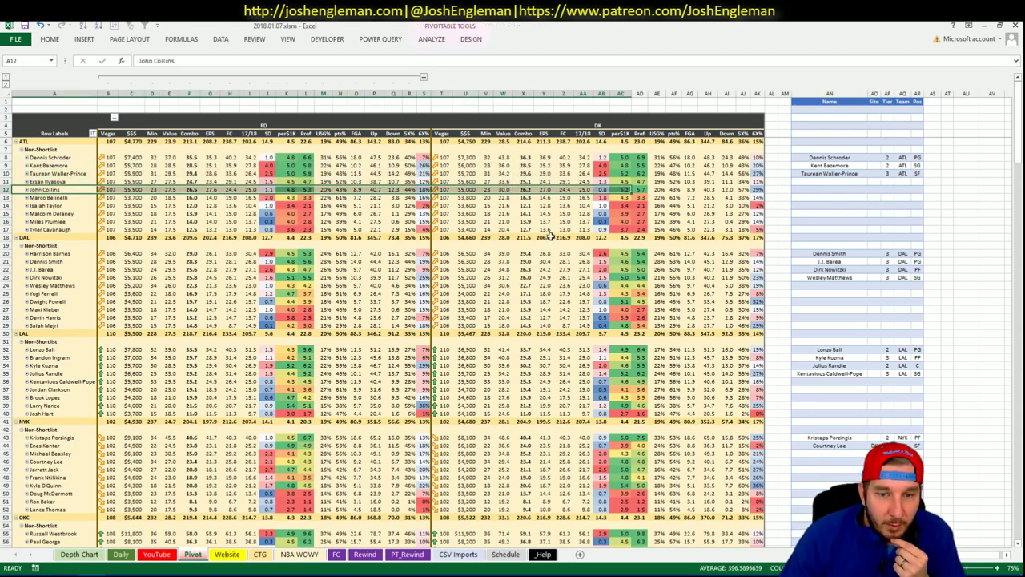
{"action": "left_click", "coordinate": [184, 558]}
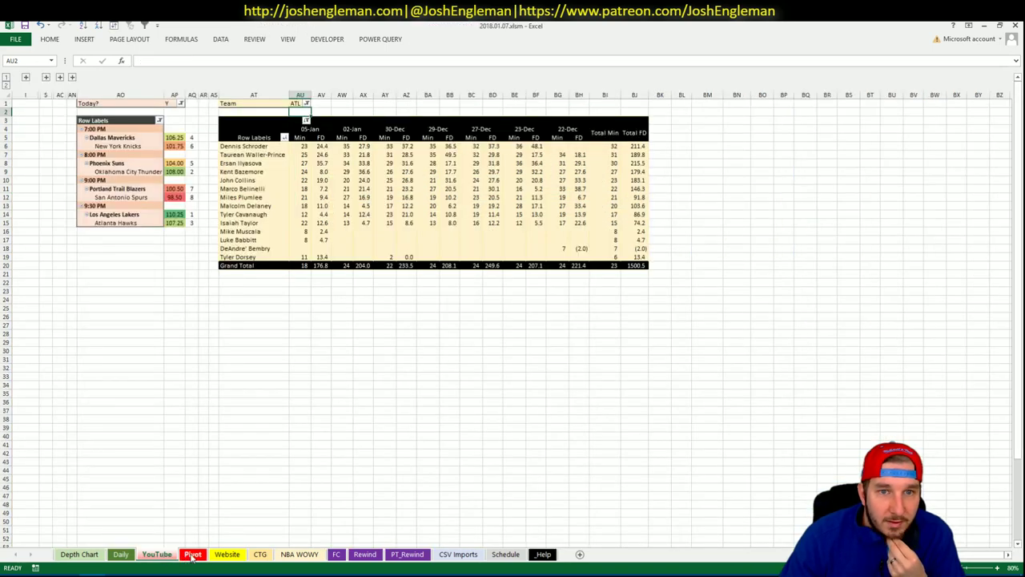
{"action": "key", "text": "ctrl+Page_Up"}
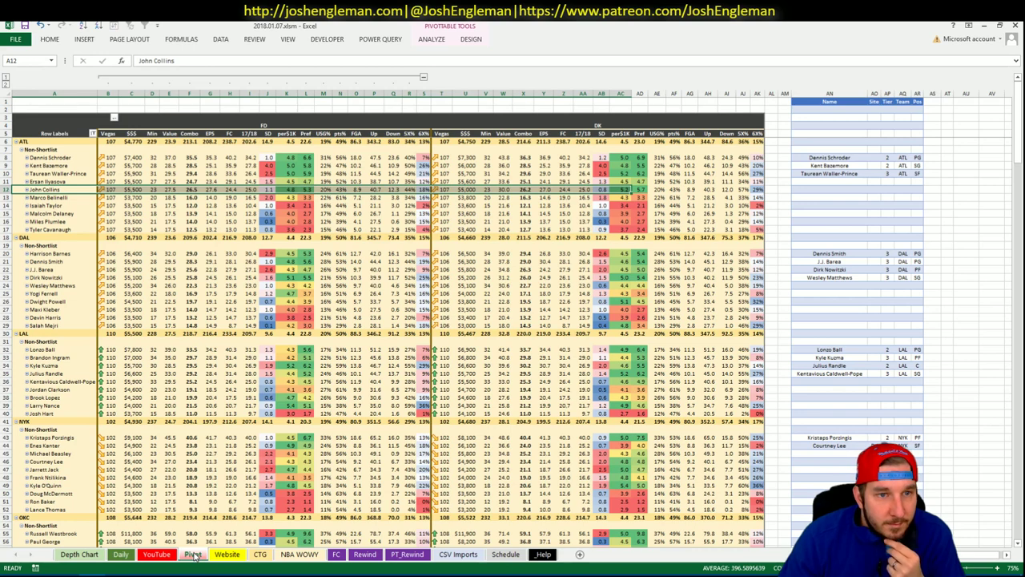
{"action": "left_click", "coordinate": [811, 181]}
{"action": "type", "text": "John COllins"}
{"action": "key", "text": "Tab"}
{"action": "key", "text": "Tab"}
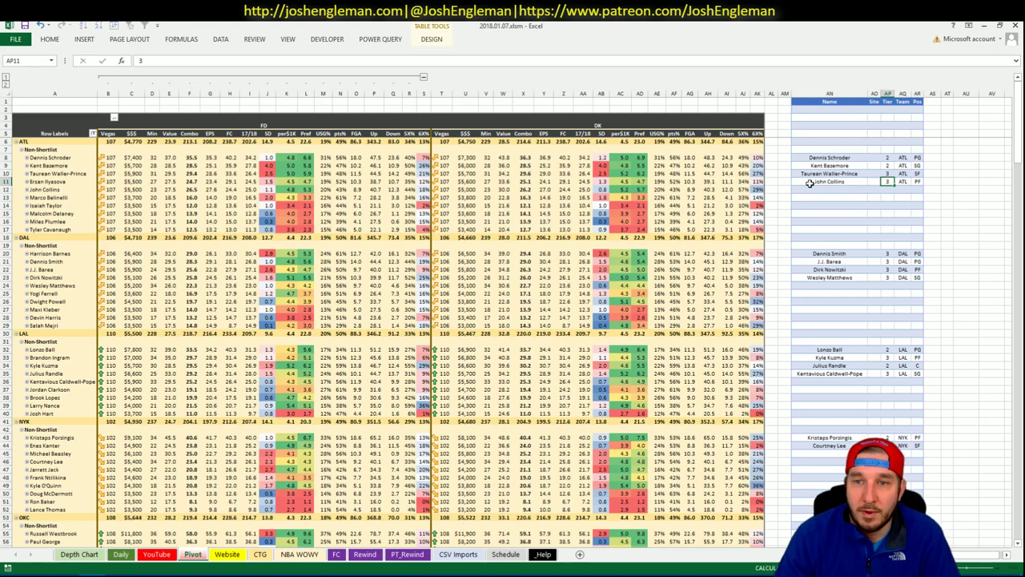
{"action": "key", "text": "Return"}
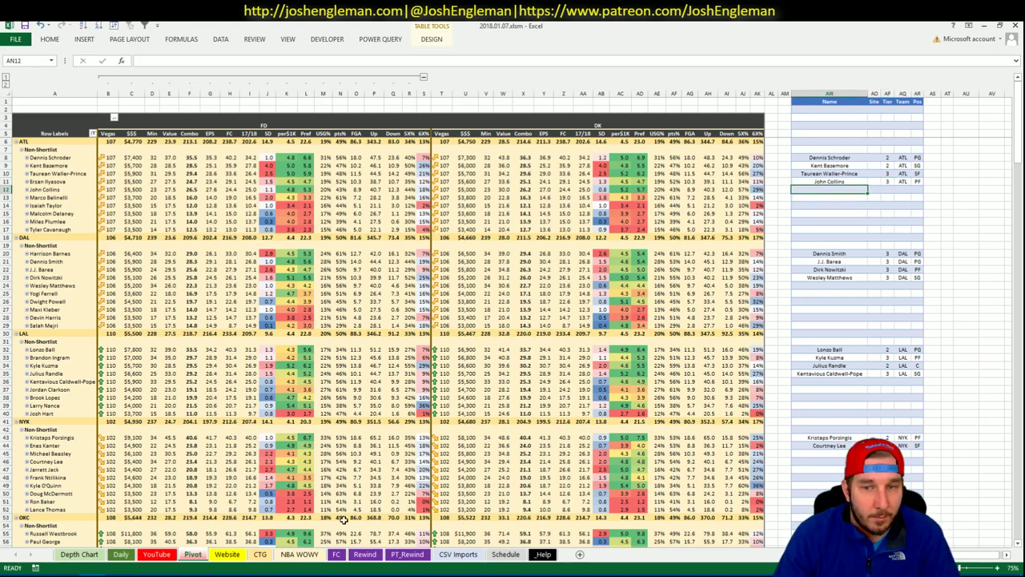
{"action": "left_click", "coordinate": [841, 243]}
{"action": "left_click", "coordinate": [868, 183]}
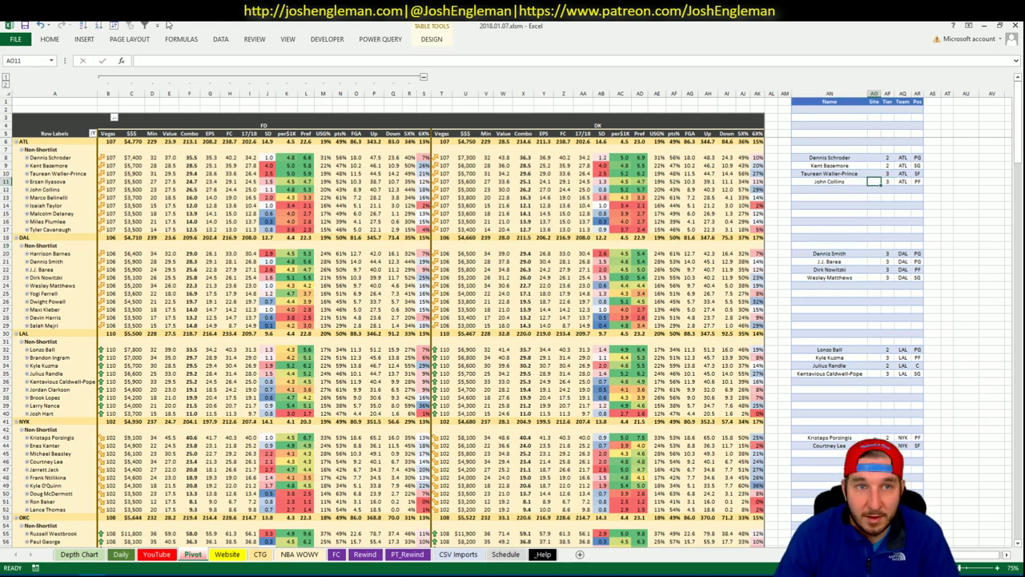
Sort the shortlist by position PG, SG, SF, PF, C then name, and expand the Daily projection columns.
{"action": "left_click", "coordinate": [115, 27]}
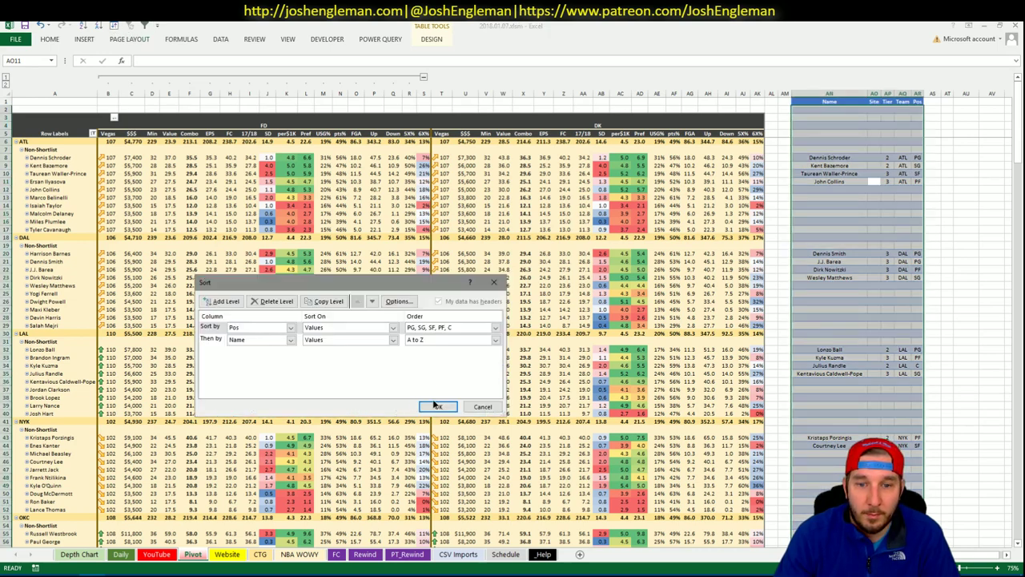
{"action": "left_click", "coordinate": [434, 405]}
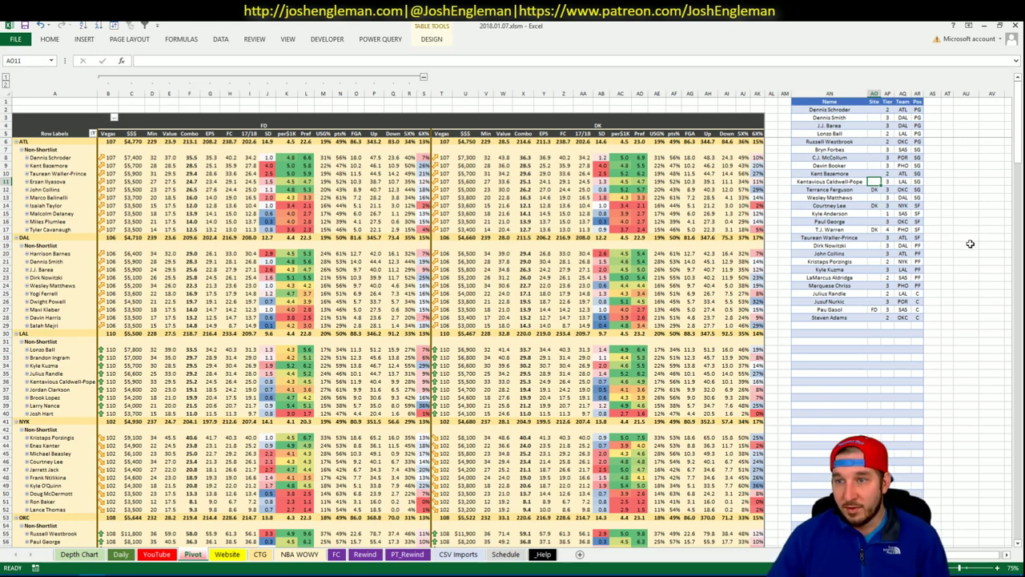
{"action": "left_click", "coordinate": [851, 112]}
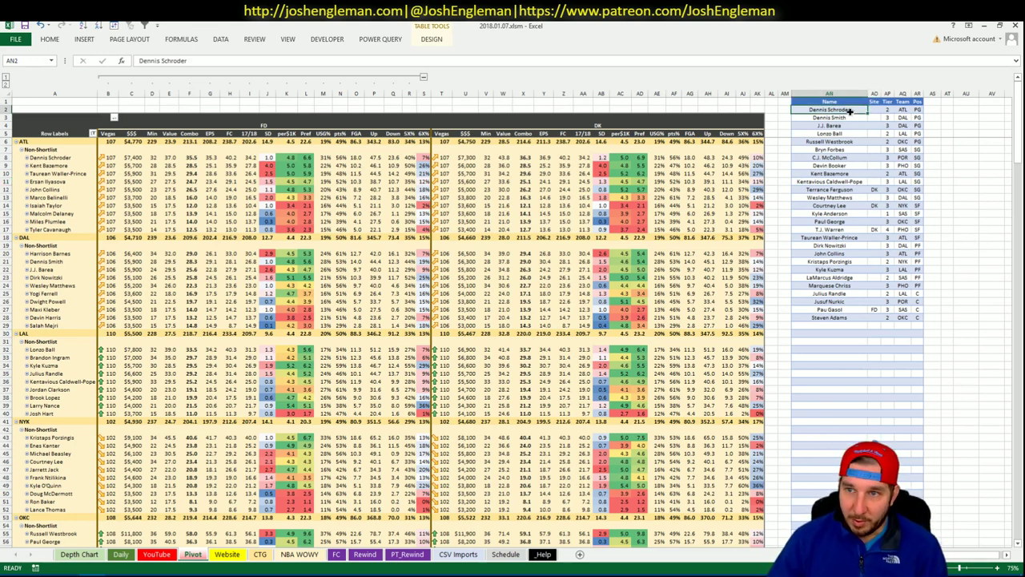
{"action": "left_click_drag", "start_coordinate": [850, 119], "coordinate": [835, 318]}
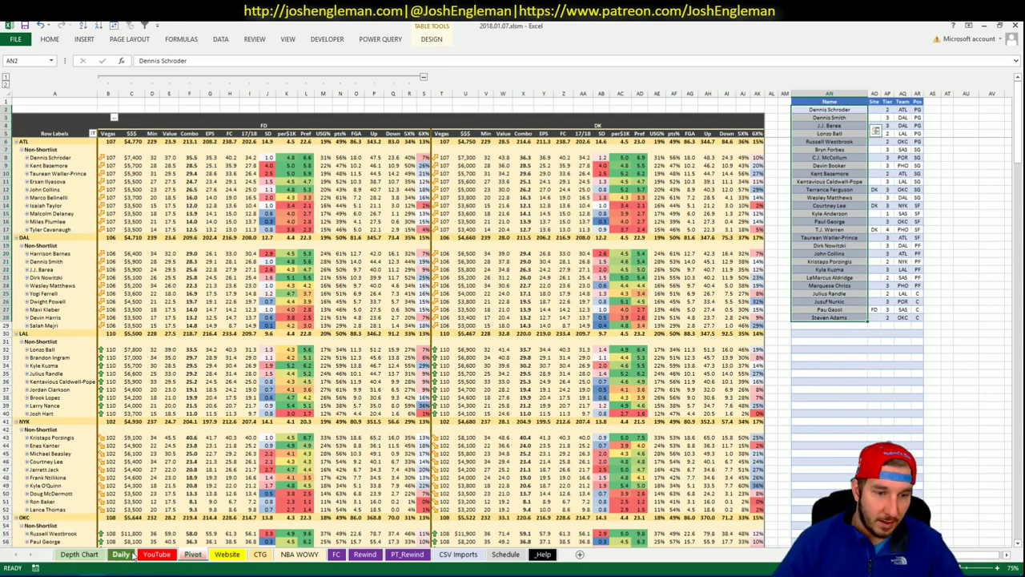
{"action": "left_click", "coordinate": [120, 554]}
{"action": "left_click", "coordinate": [344, 76]}
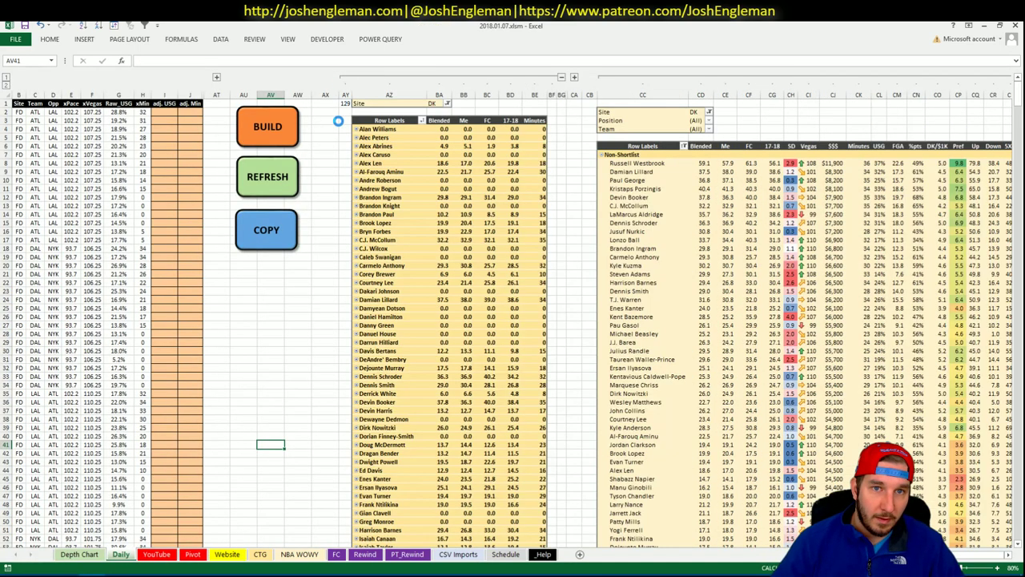
Copy the blended projections and open Fantasy Cruncher's DraftKings NBA projection upload page.
{"action": "left_click", "coordinate": [267, 230]}
{"action": "key", "text": "alt+Tab"}
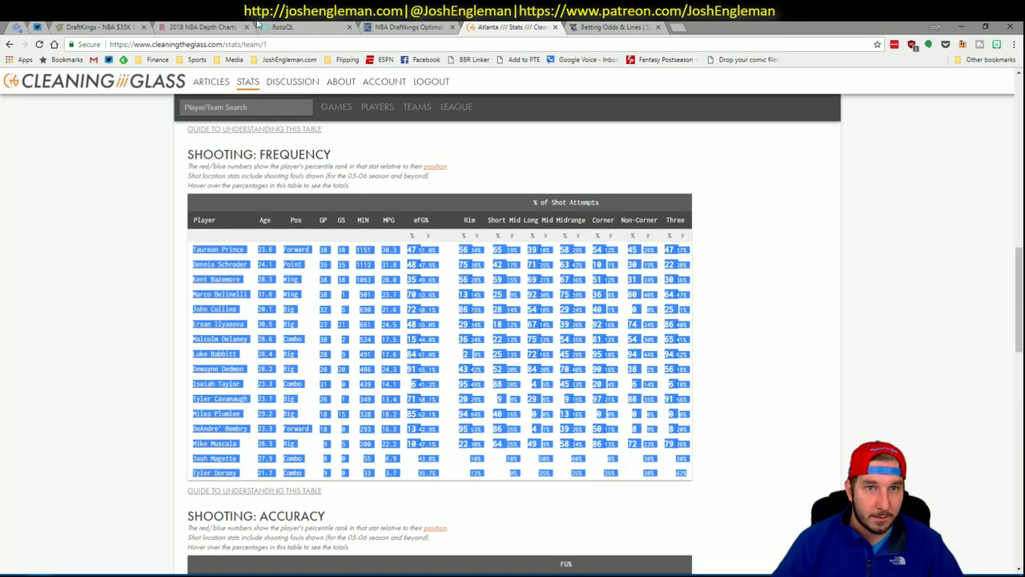
{"action": "left_click", "coordinate": [422, 26]}
{"action": "mouse_move", "coordinate": [164, 88]}
{"action": "mouse_move", "coordinate": [178, 112]}
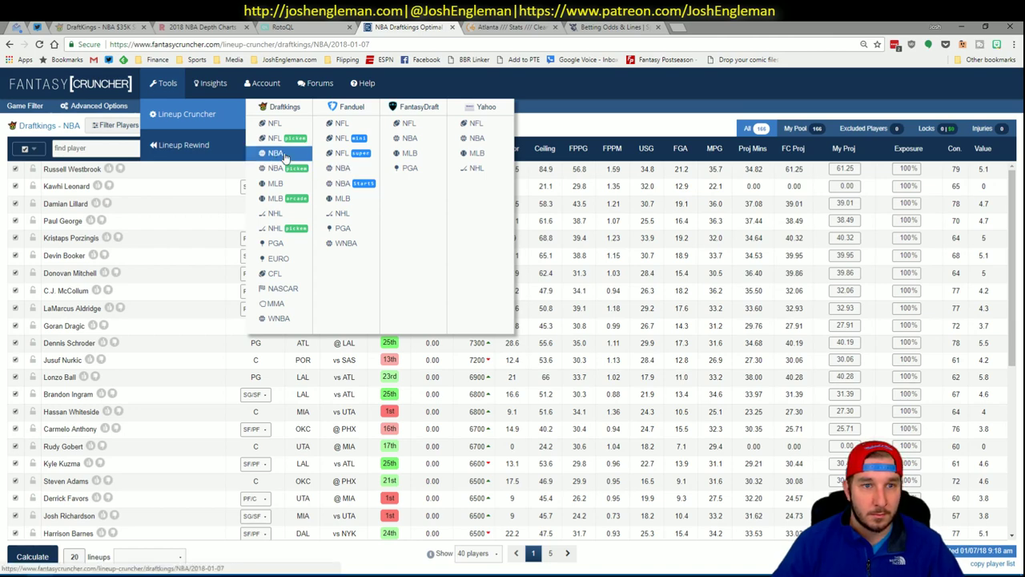
{"action": "left_click", "coordinate": [165, 107]}
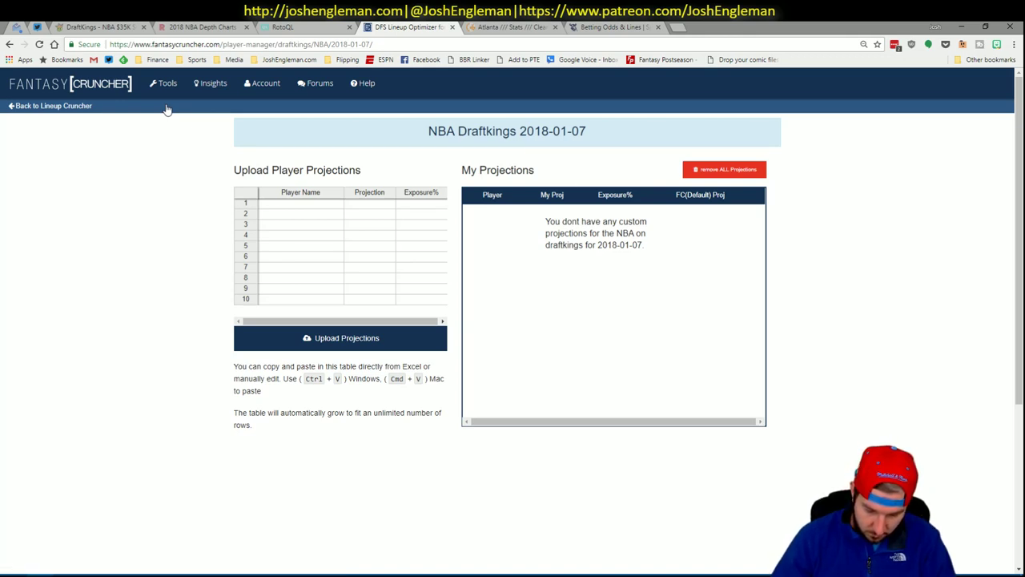
Paste the 129 projections into the upload table, upload them, and return to Lineup Cruncher.
{"action": "left_click", "coordinate": [315, 205]}
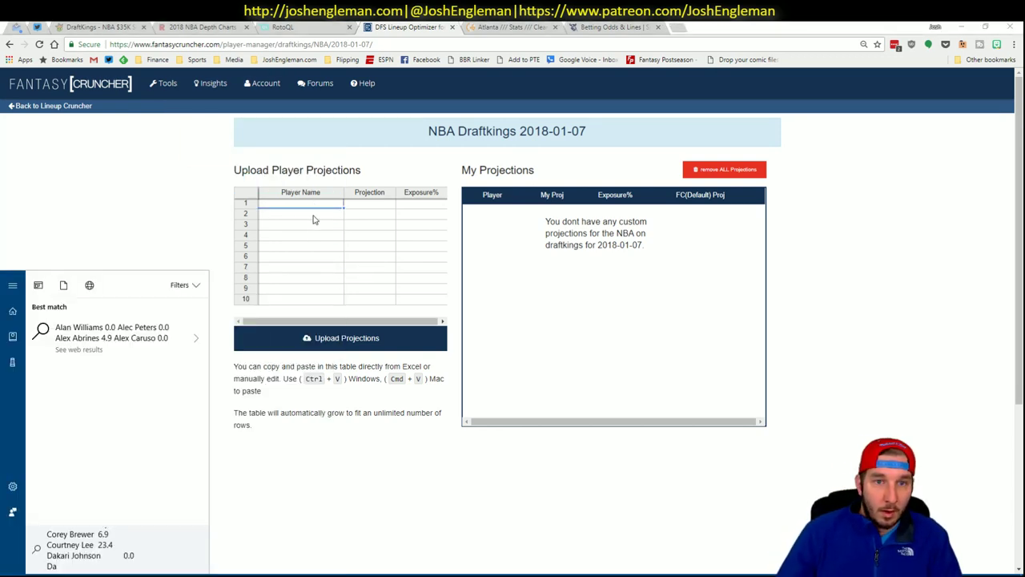
{"action": "key", "text": "ctrl+v"}
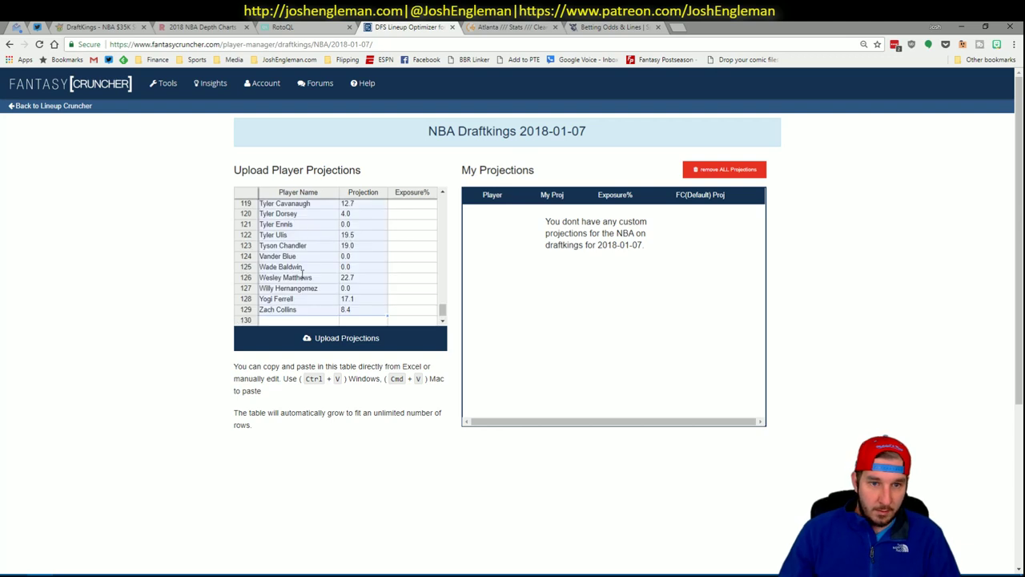
{"action": "left_click", "coordinate": [305, 340]}
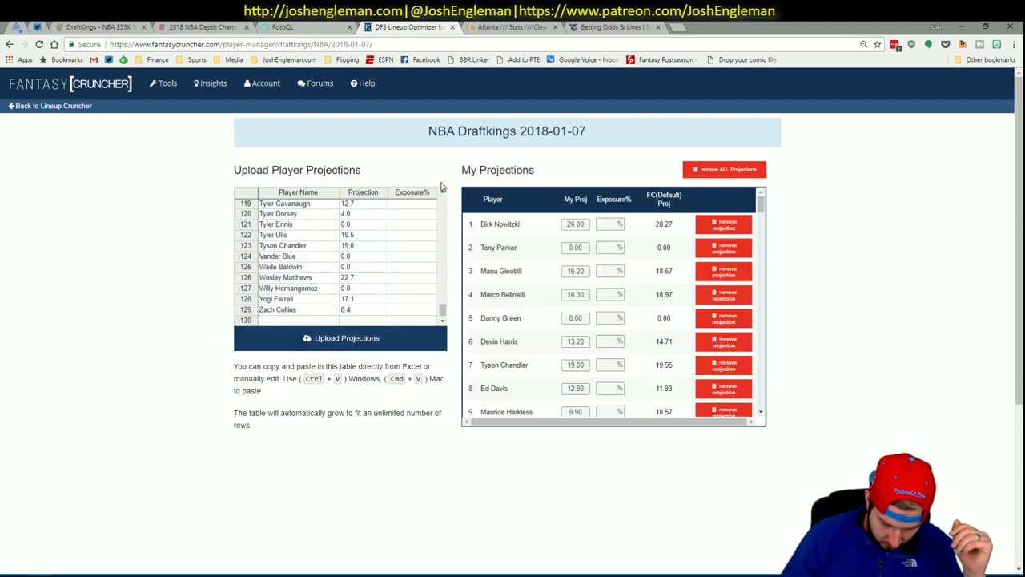
{"action": "left_click", "coordinate": [56, 105]}
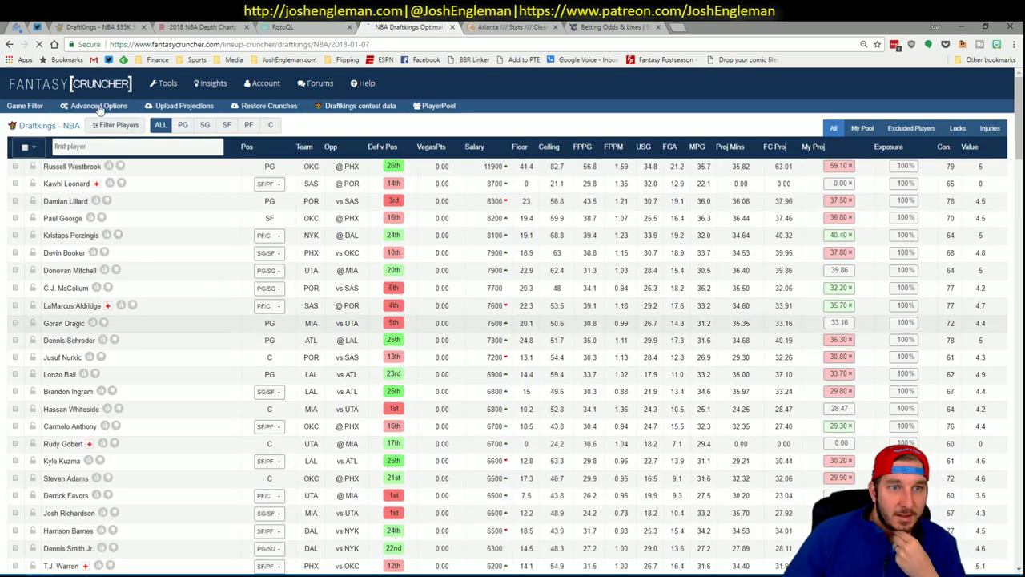
Add slight randomness, switch the source to My Projections, and calculate 20 DraftKings lineups.
{"action": "left_click", "coordinate": [97, 106]}
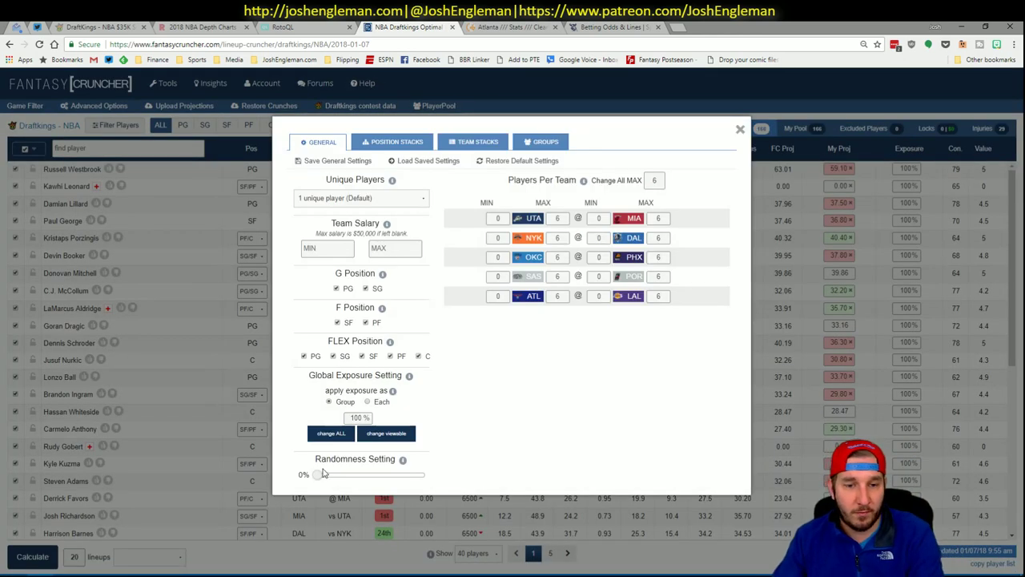
{"action": "left_click_drag", "start_coordinate": [324, 478], "coordinate": [324, 481]}
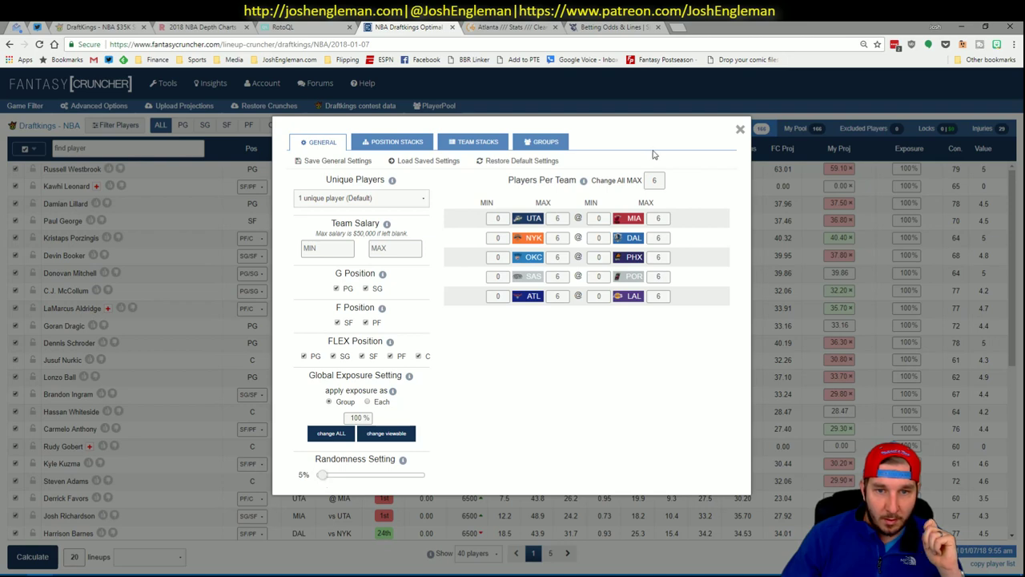
{"action": "left_click", "coordinate": [739, 130]}
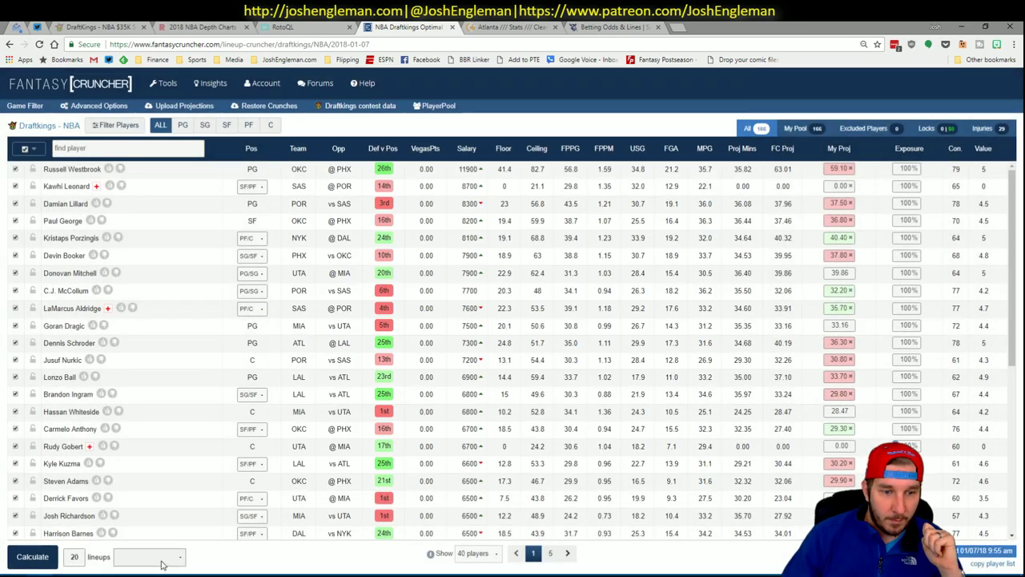
{"action": "left_click", "coordinate": [161, 564]}
{"action": "left_click", "coordinate": [151, 511]}
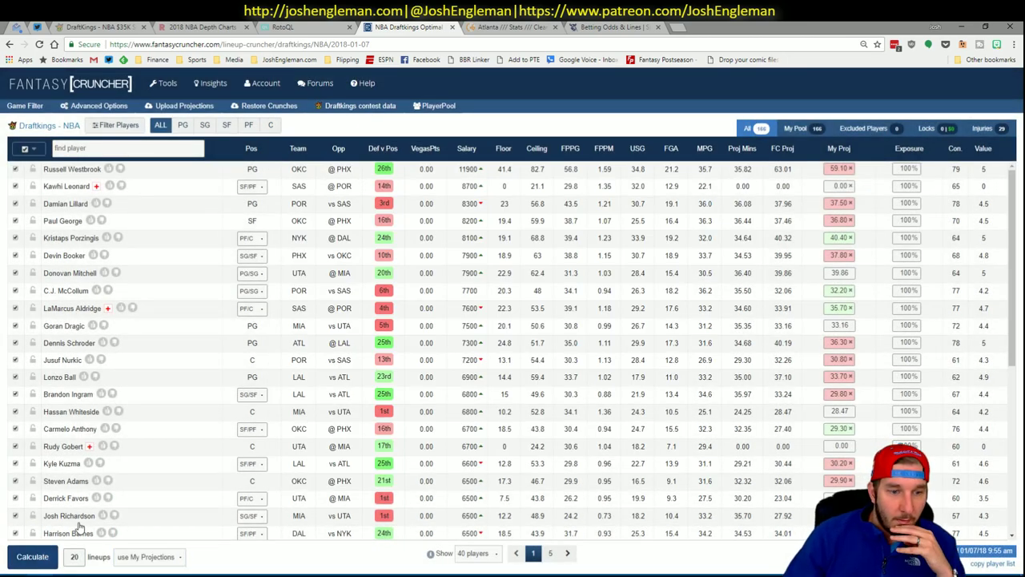
{"action": "left_click", "coordinate": [32, 555]}
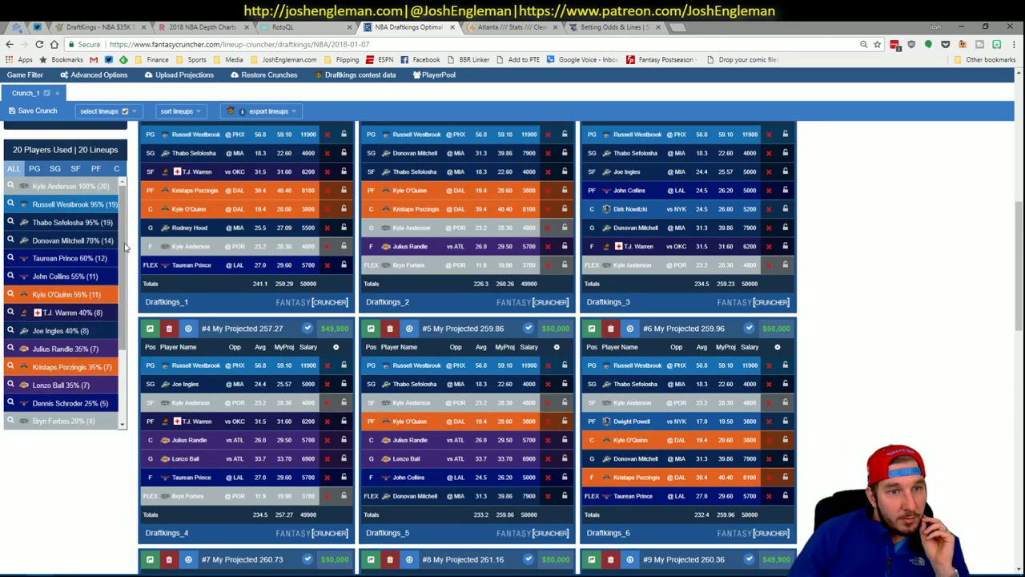
{"action": "scroll", "coordinate": [967, 264], "scroll_direction": "up", "scroll_amount": 1}
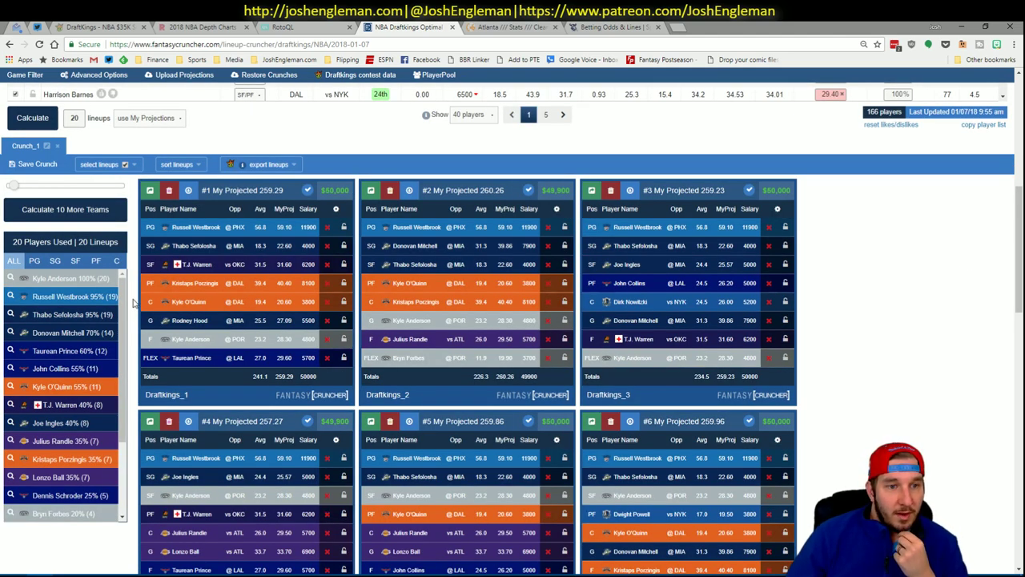
{"action": "scroll", "coordinate": [136, 302], "scroll_direction": "up", "scroll_amount": 6}
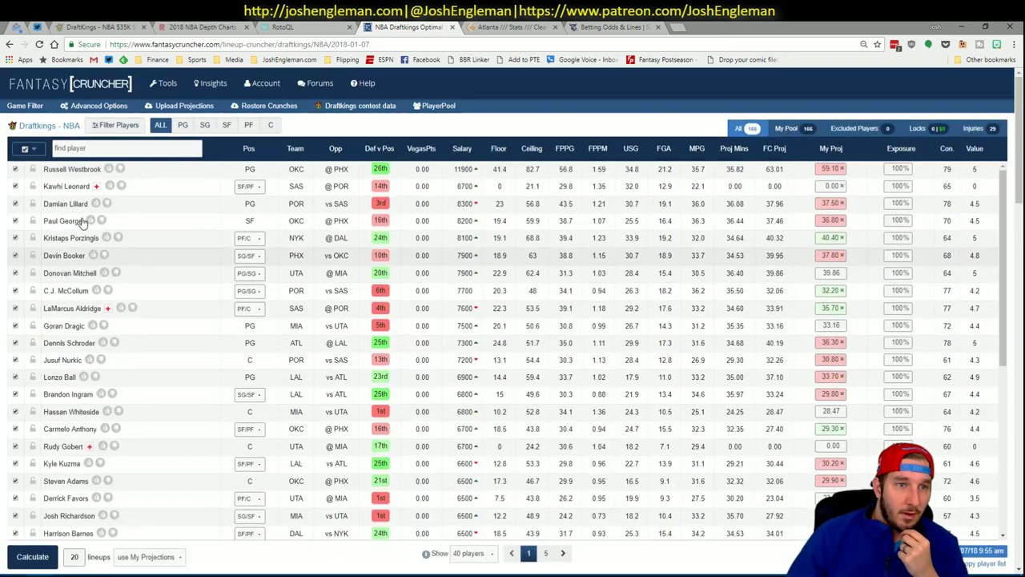
Exclude the UTA vs MIA game from the slate and recalculate the DraftKings lineups.
{"action": "left_click", "coordinate": [25, 105]}
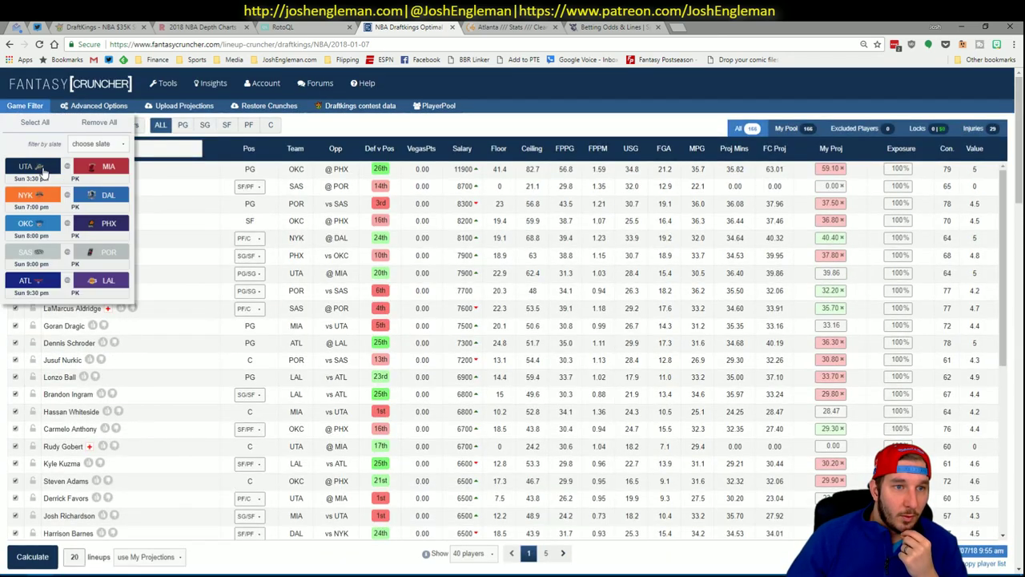
{"action": "left_click", "coordinate": [89, 176]}
{"action": "left_click", "coordinate": [38, 559]}
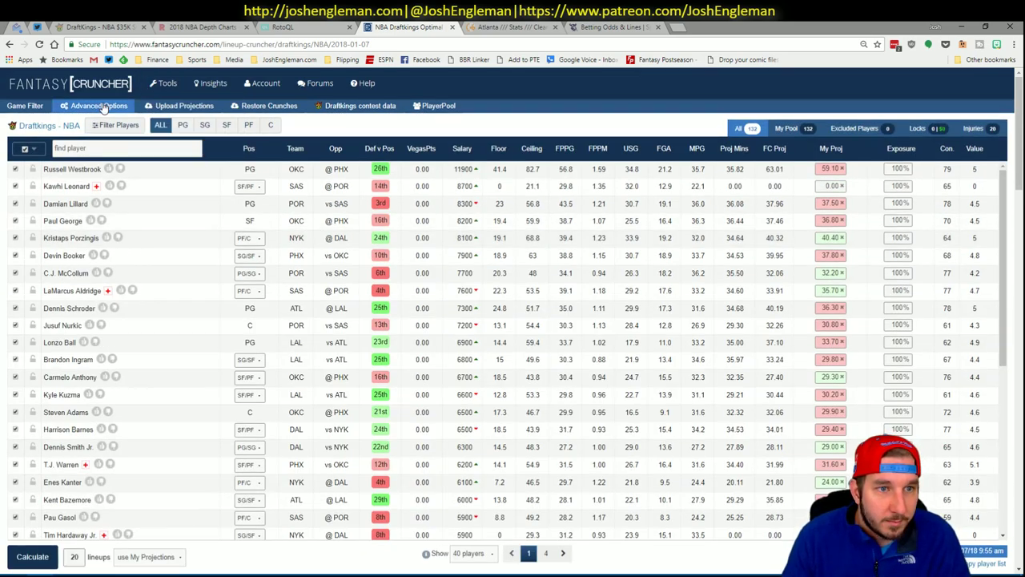
{"action": "left_click", "coordinate": [104, 107]}
{"action": "left_click", "coordinate": [152, 115]}
Open the Lineup Cruncher for FanDuel NBA.
{"action": "mouse_move", "coordinate": [165, 84]}
{"action": "mouse_move", "coordinate": [168, 115]}
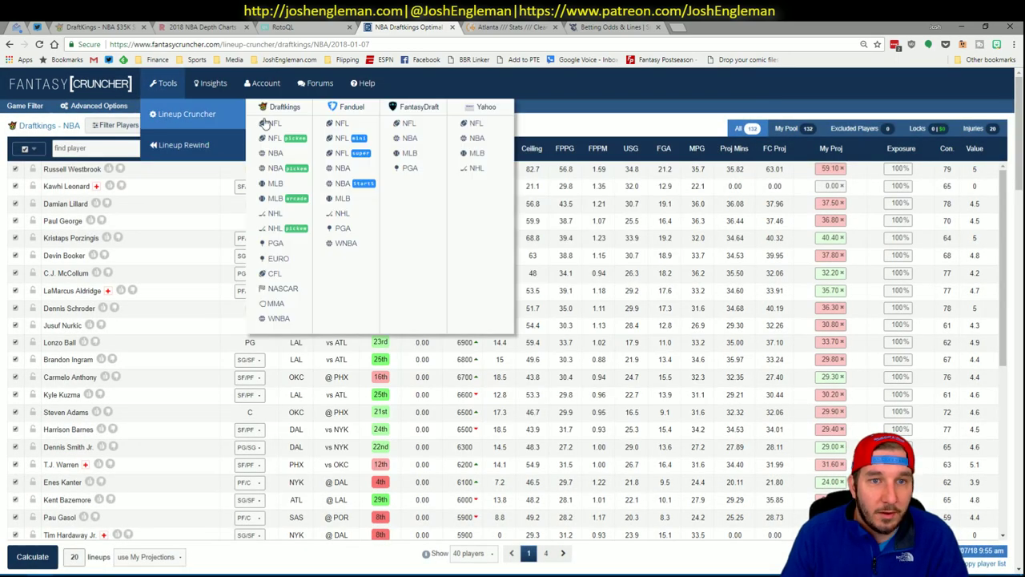
{"action": "left_click", "coordinate": [317, 166]}
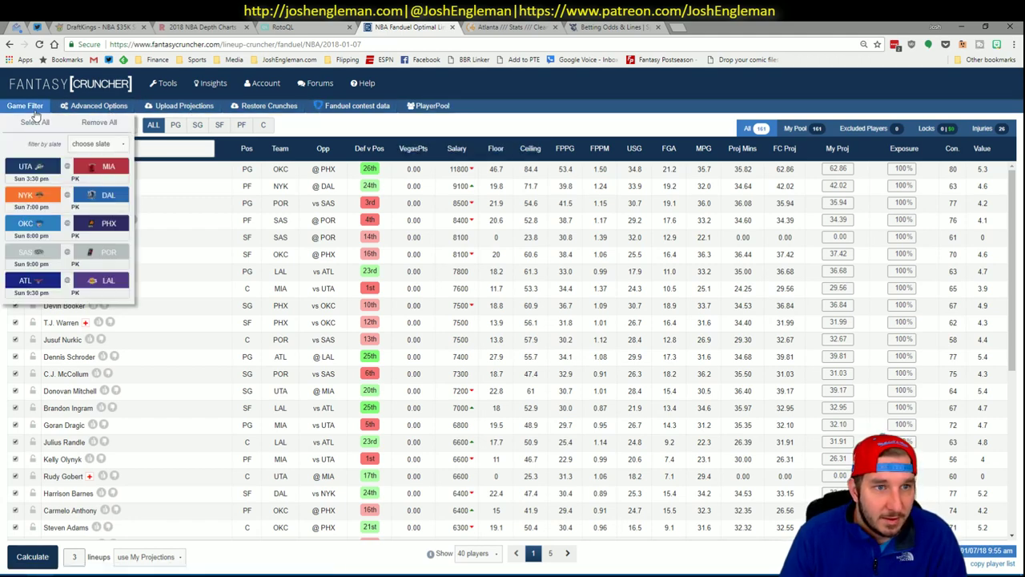
Paste the copied Excel projections into the upload table, upload them, and return to the optimizer.
{"action": "key", "text": "alt+Tab"}
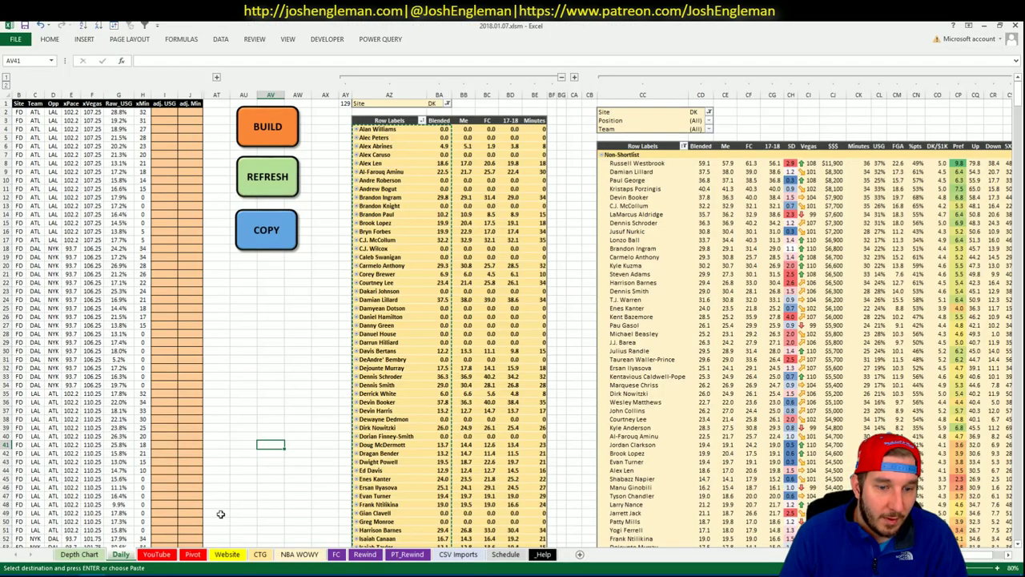
{"action": "key", "text": "alt+Tab"}
{"action": "left_click", "coordinate": [282, 206]}
{"action": "key", "text": "ctrl+v"}
{"action": "left_click", "coordinate": [332, 338]}
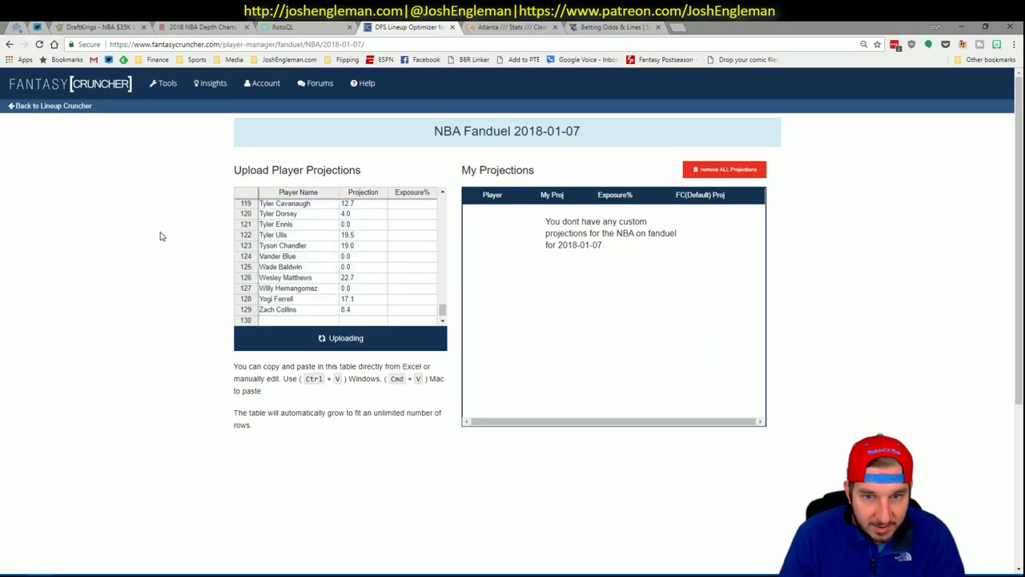
{"action": "left_click", "coordinate": [63, 107]}
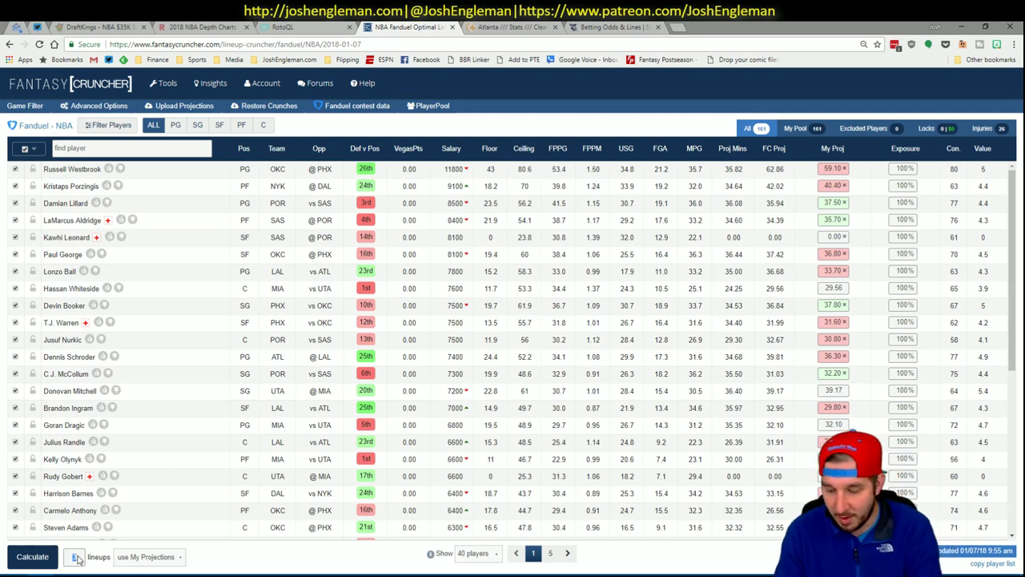
Generate 10 FanDuel lineups.
{"action": "type", "text": "0"}
{"action": "left_click", "coordinate": [26, 553]}
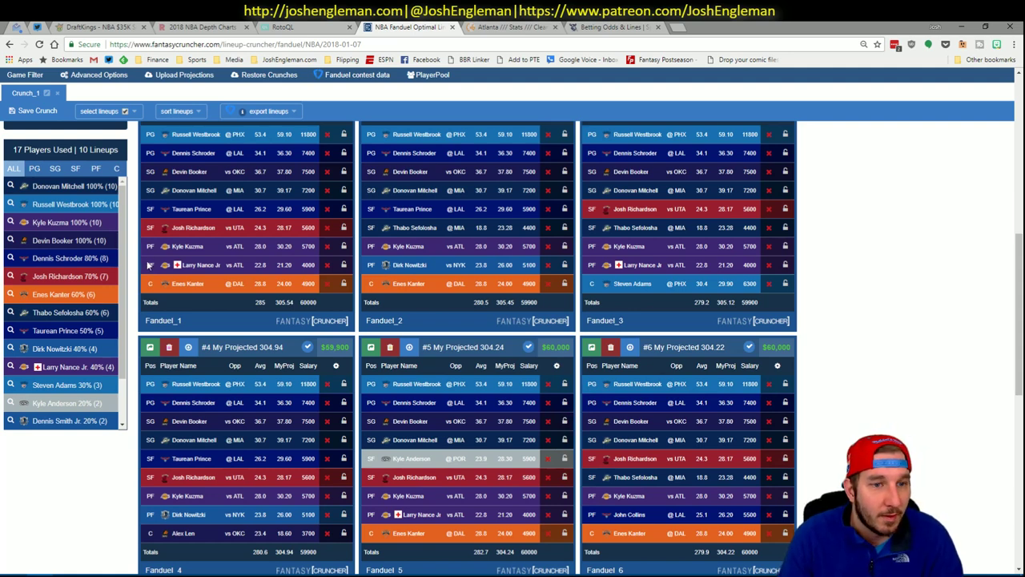
{"action": "scroll", "coordinate": [133, 271], "scroll_direction": "up", "scroll_amount": 2}
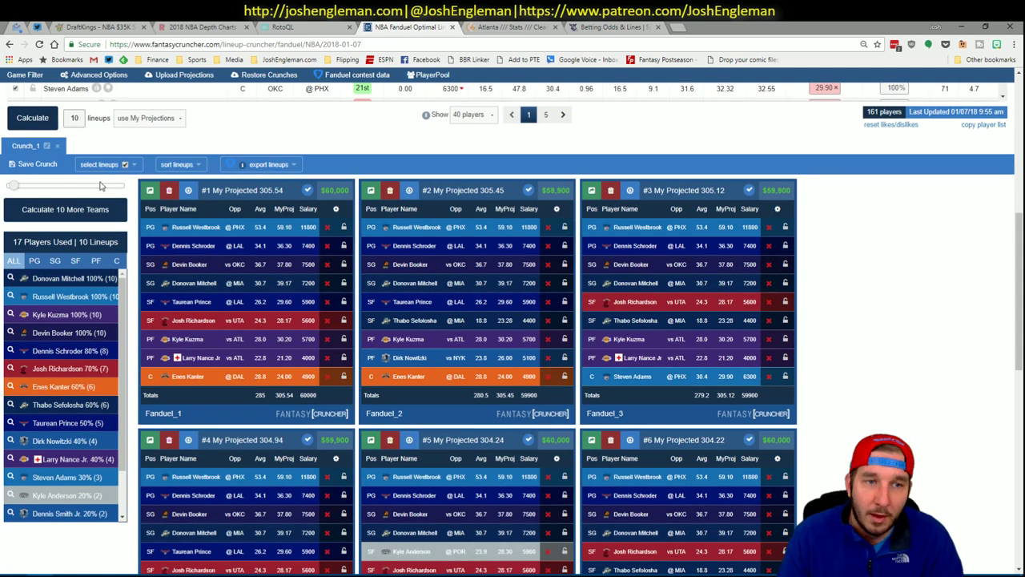
{"action": "scroll", "coordinate": [102, 188], "scroll_direction": "up", "scroll_amount": 5}
Adjust the game filter and run a second 10-lineup crunch from the 128-player pool.
{"action": "left_click", "coordinate": [24, 93]}
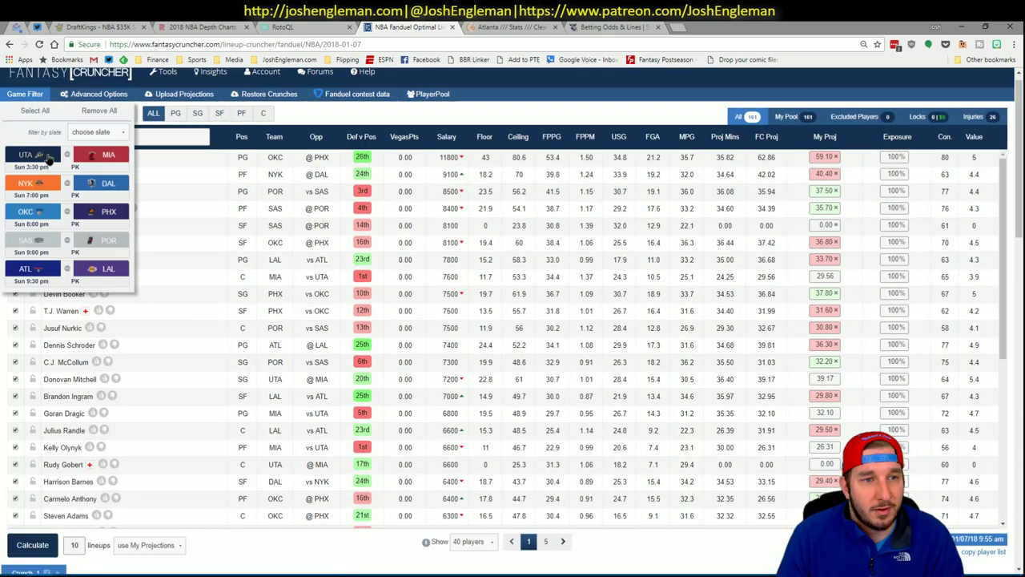
{"action": "left_click", "coordinate": [32, 544]}
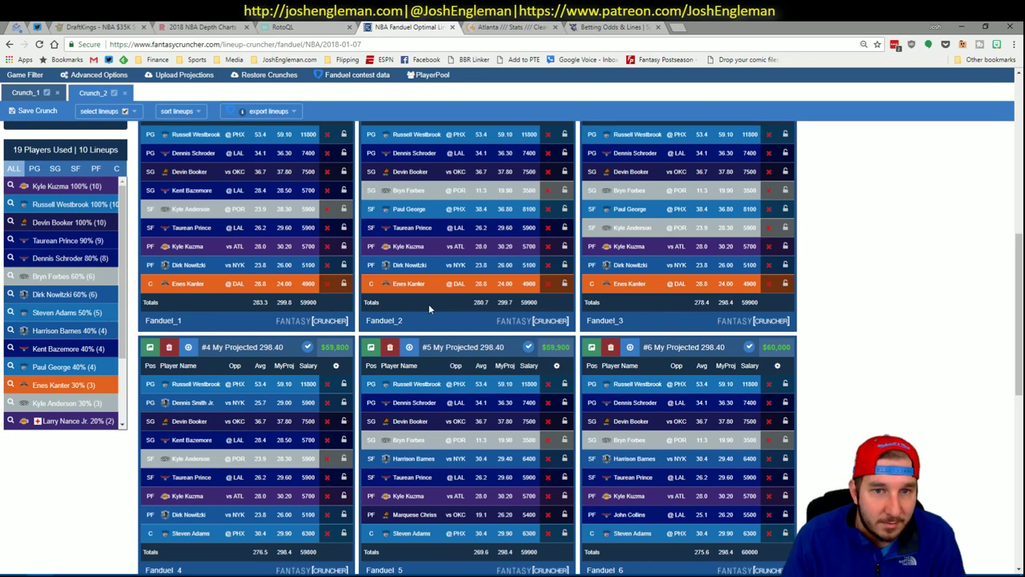
{"action": "scroll", "coordinate": [428, 306], "scroll_direction": "up", "scroll_amount": 1}
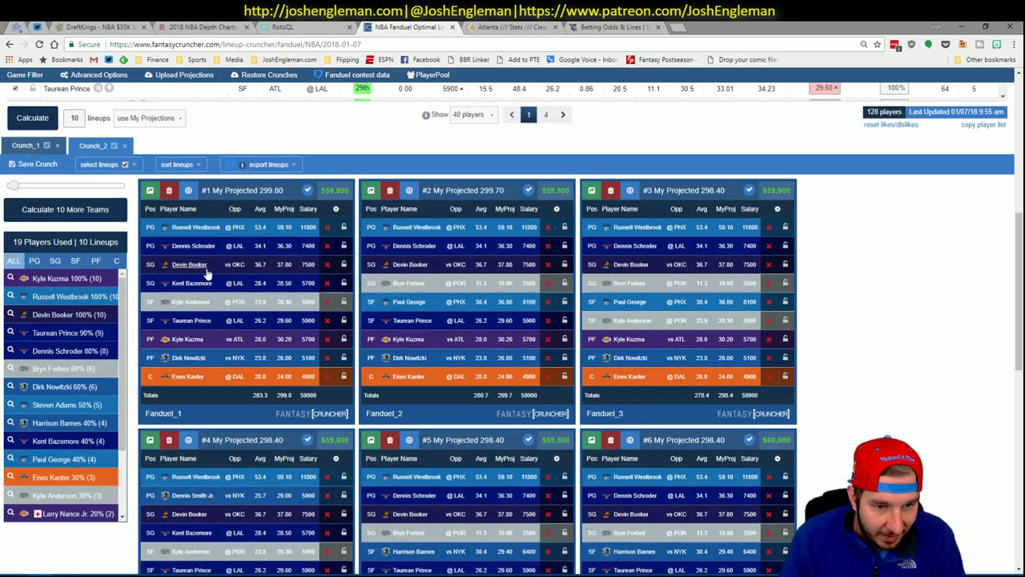
{"action": "scroll", "coordinate": [232, 304], "scroll_direction": "down", "scroll_amount": 2}
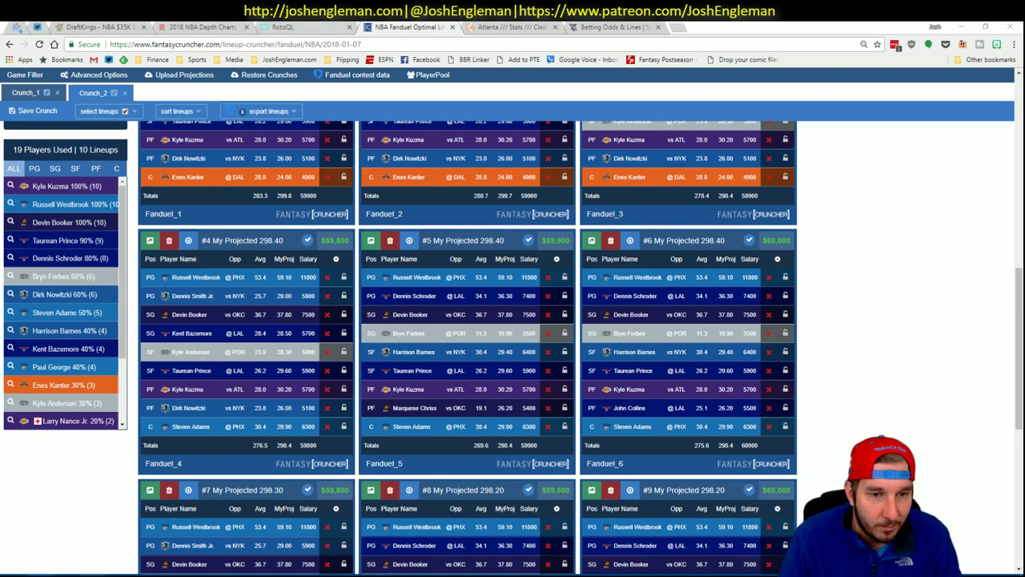
{"action": "key", "text": "alt+Tab"}
On the Pivot sheet, clear the copy selection and zoom to 100% on the PG-through-C shortlist.
{"action": "left_click", "coordinate": [193, 554]}
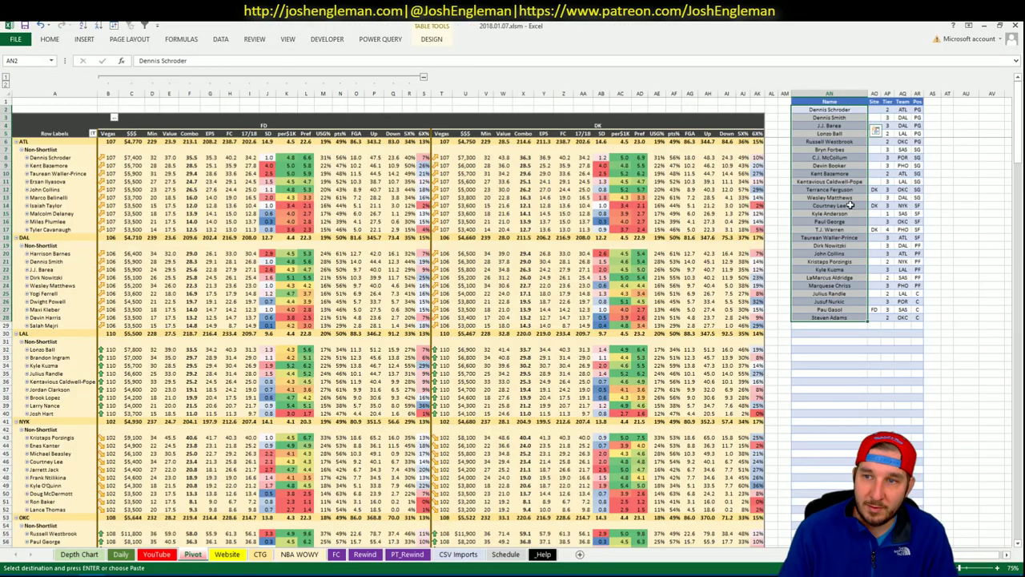
{"action": "left_click", "coordinate": [920, 348]}
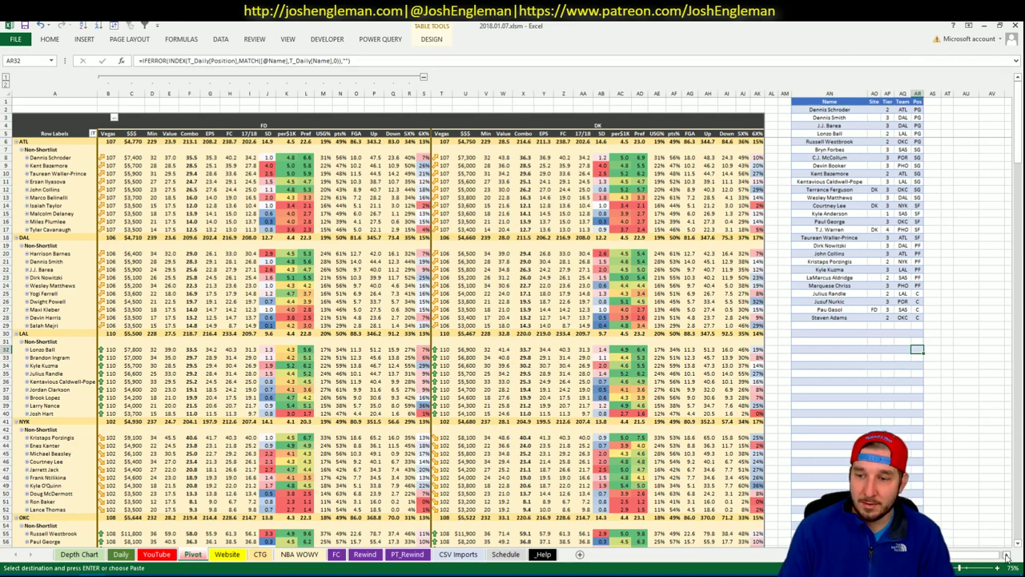
{"action": "scroll", "coordinate": [1006, 554], "scroll_direction": "right", "scroll_amount": 10}
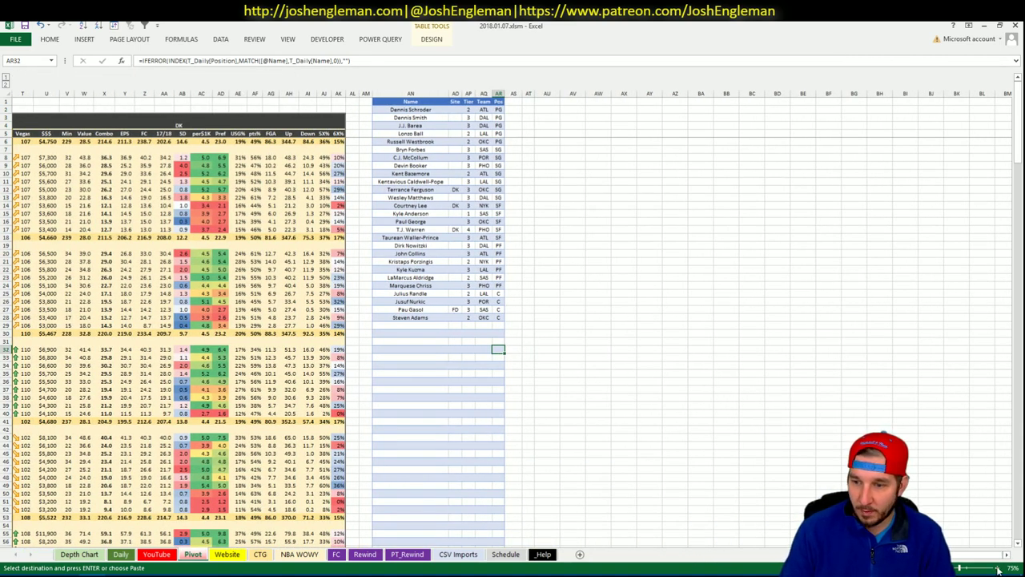
{"action": "left_click", "coordinate": [997, 570]}
{"action": "left_click", "coordinate": [998, 569]}
{"action": "left_click", "coordinate": [998, 570]}
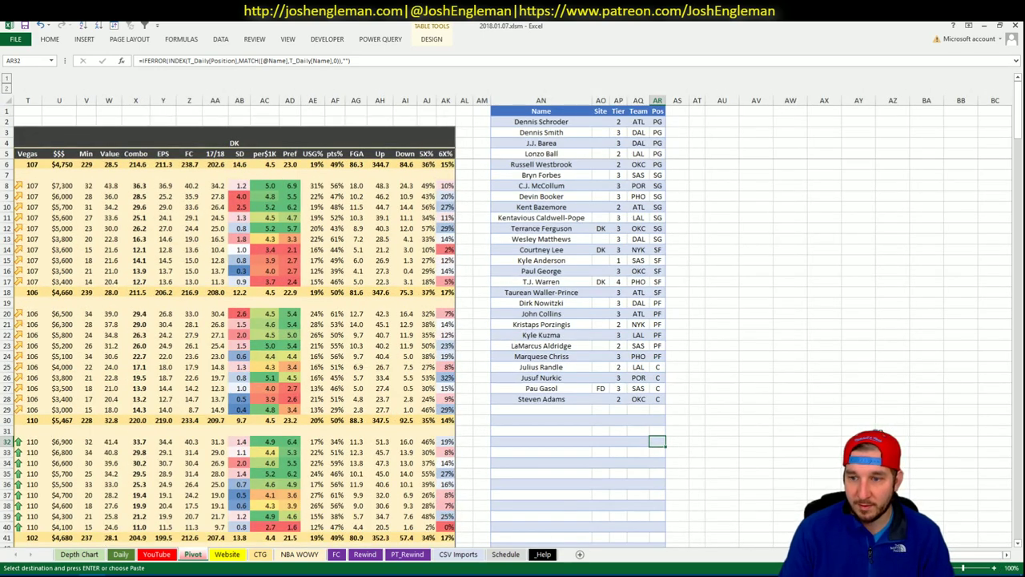